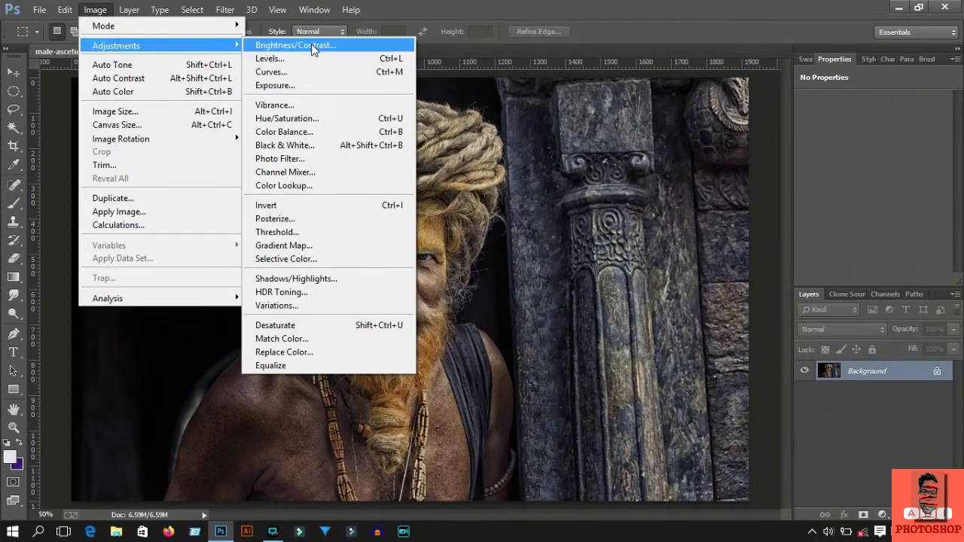
- Open Image > Adjustments > Curves on the sadhu photograph
left_click(291, 69)
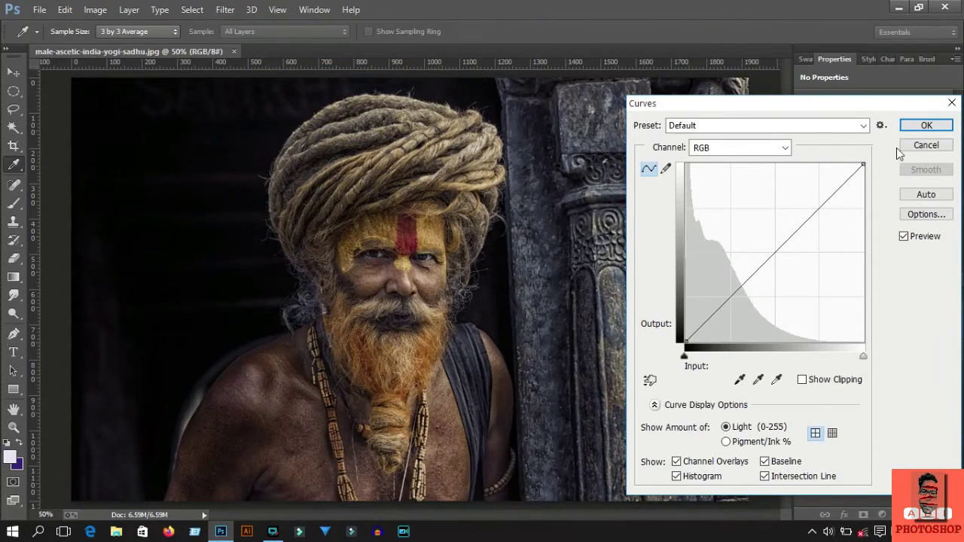
- Apply a gentle Curves adjustment with points 190→179 and 67→62
left_click(928, 145)
left_click(95, 9)
mouse_move(116, 46)
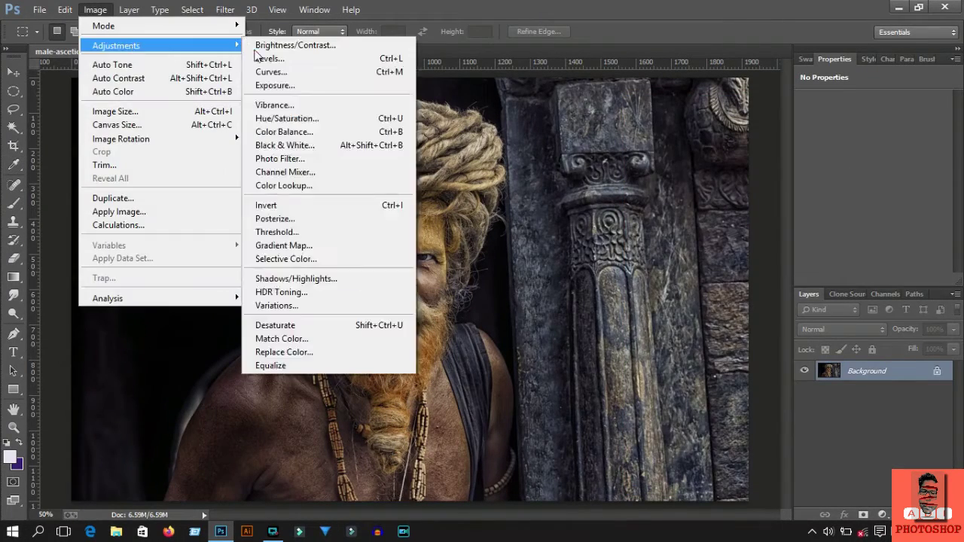
left_click(287, 71)
left_click_drag(815, 213, 818, 216)
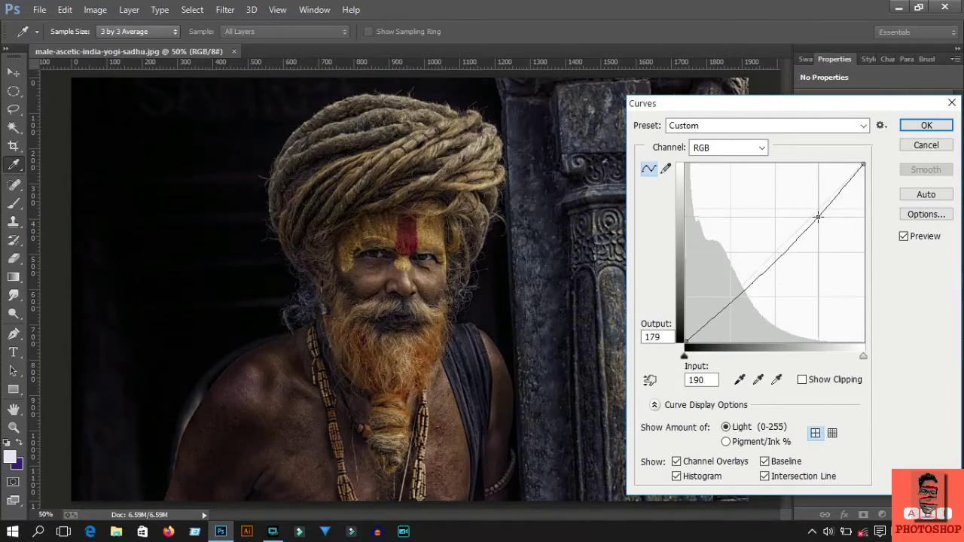
left_click_drag(732, 300, 732, 297)
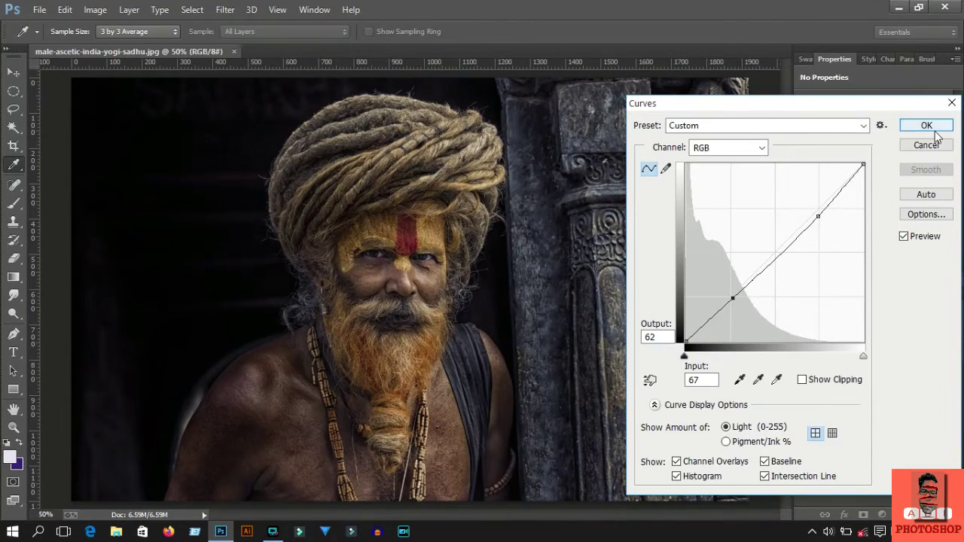
left_click(927, 125)
left_click(13, 71)
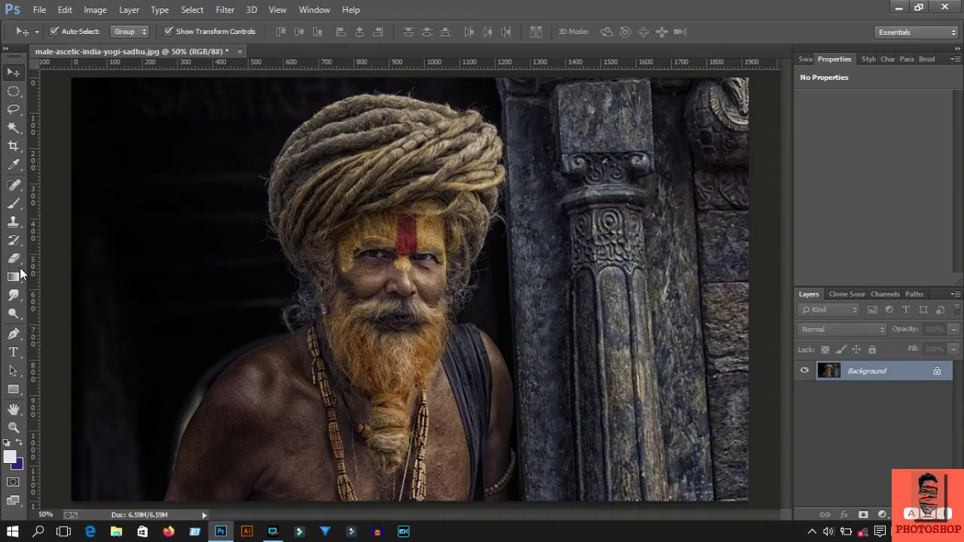
- Quick-select the man from turban to shoulders, trim the arm edge, and enter Refine Edge
right_click(12, 134)
left_click(50, 130)
left_click_drag(343, 159, 219, 447)
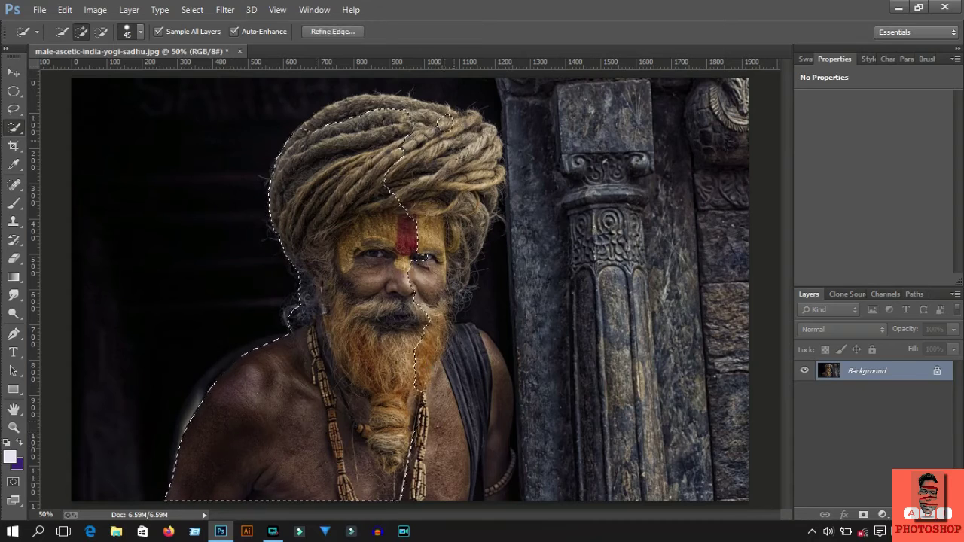
mouse_move(433, 226)
left_mouse_down()
mouse_move(474, 200)
mouse_move(485, 437)
mouse_move(499, 500)
mouse_move(540, 491)
mouse_move(527, 458)
mouse_move(538, 499)
mouse_move(507, 463)
left_mouse_up()
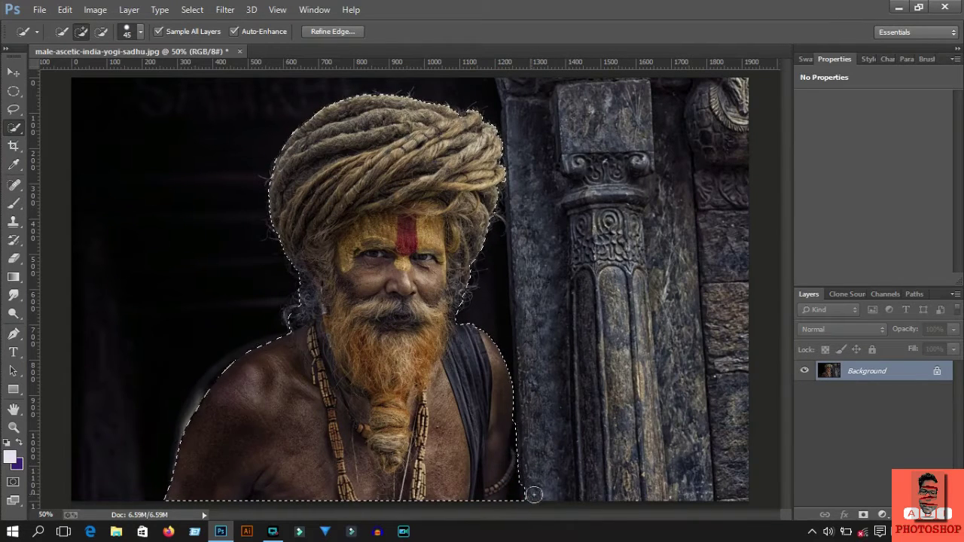
key("alt")
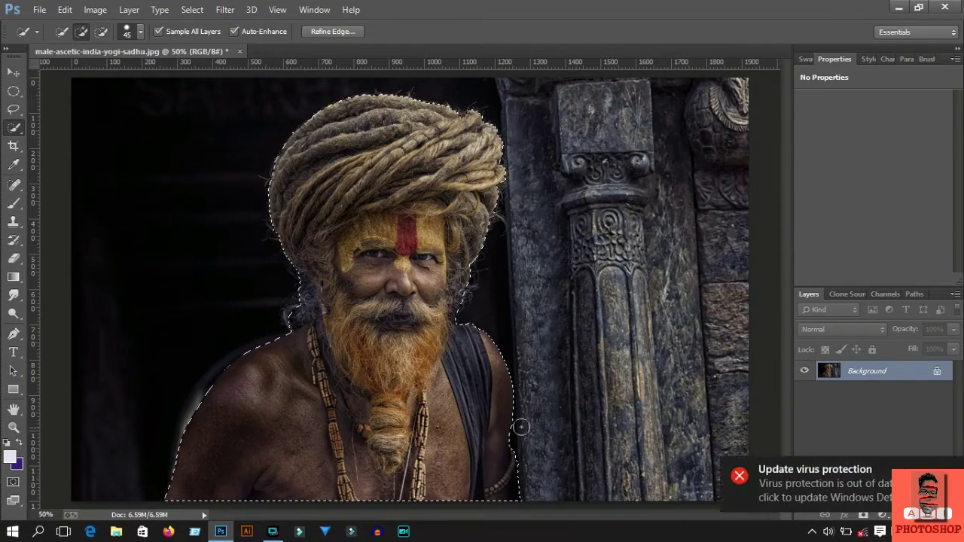
mouse_move(542, 459)
left_mouse_down()
mouse_move(520, 457)
mouse_move(520, 421)
left_mouse_up()
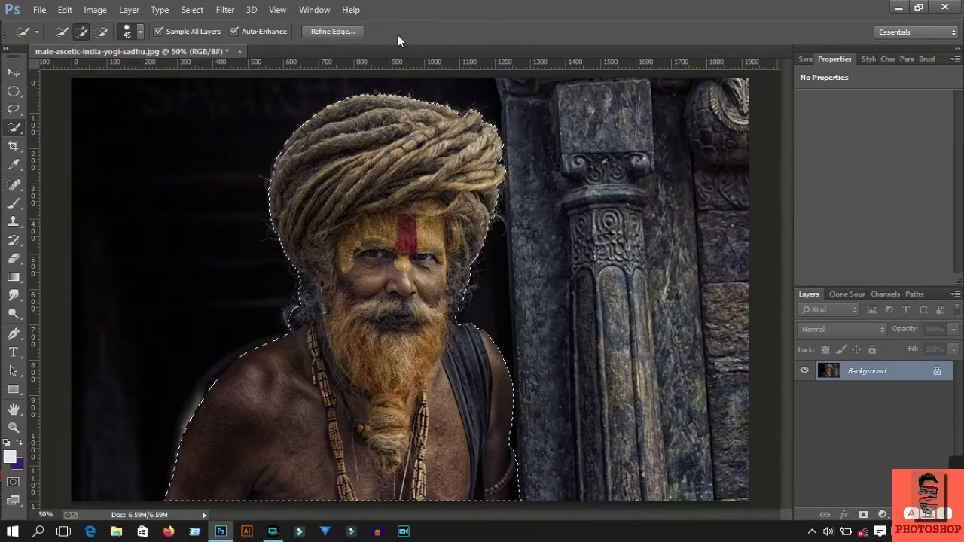
left_click(332, 31)
left_click_drag(274, 214, 302, 294)
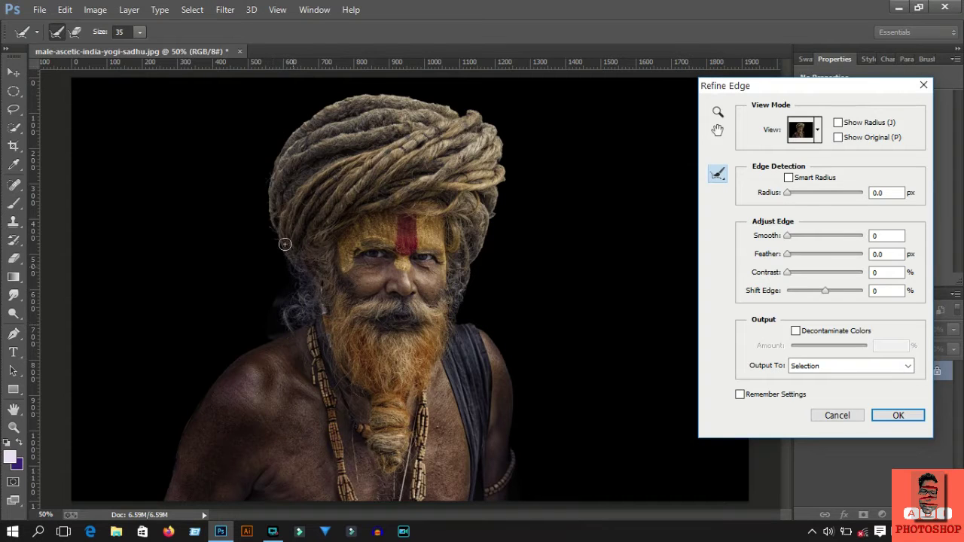
- Brush the hair edges around the head, apply Smooth 6 and Contrast 14, and accept
left_click_drag(470, 285, 456, 326)
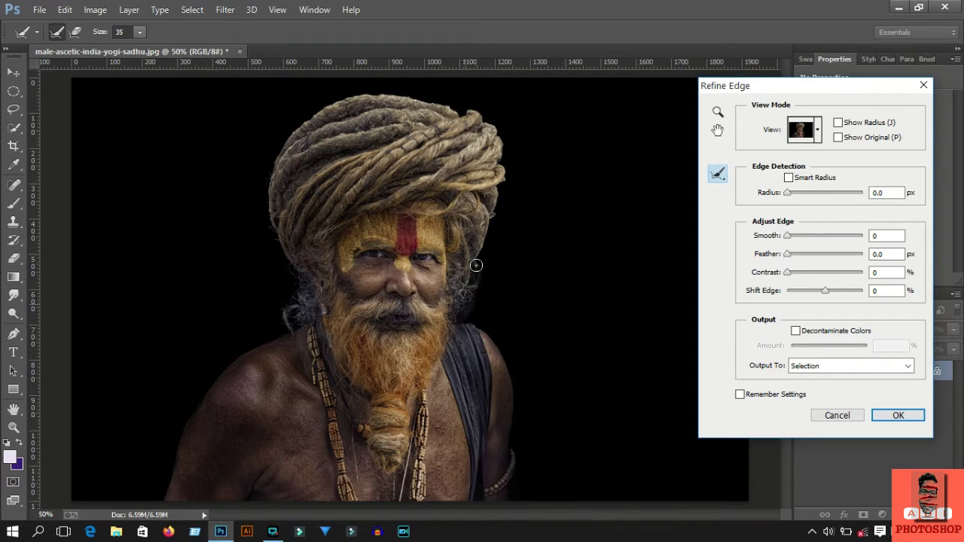
left_click_drag(482, 261, 451, 320)
left_click_drag(401, 98, 408, 100)
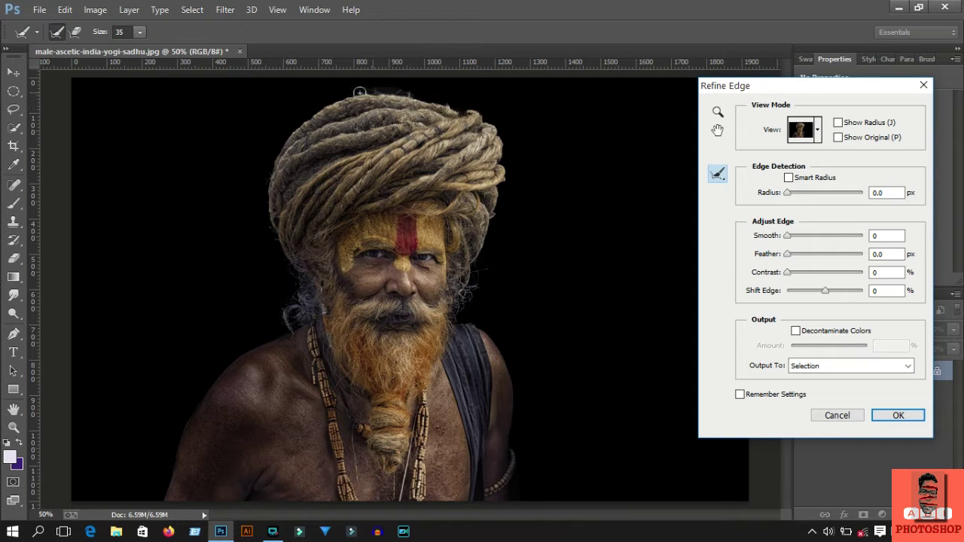
left_click_drag(305, 116, 266, 184)
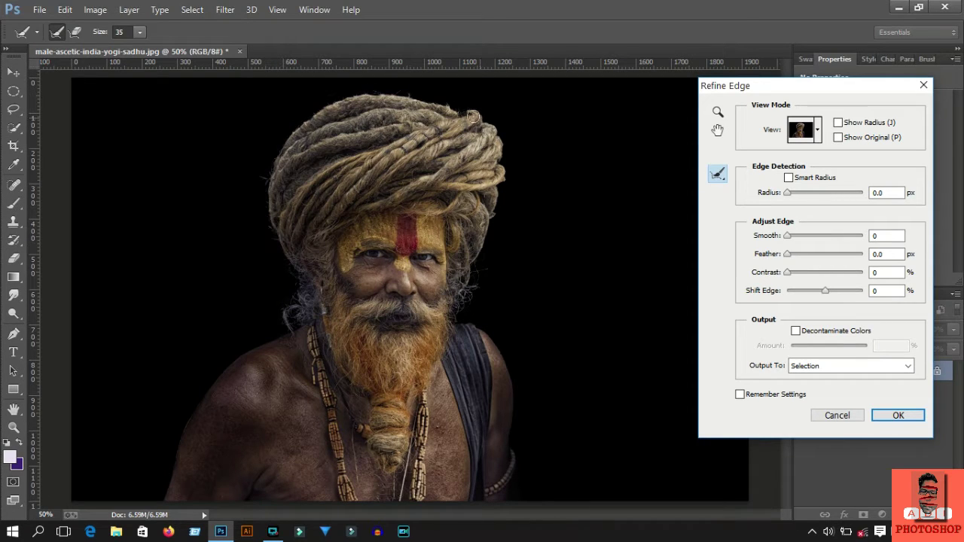
left_click_drag(458, 108, 487, 117)
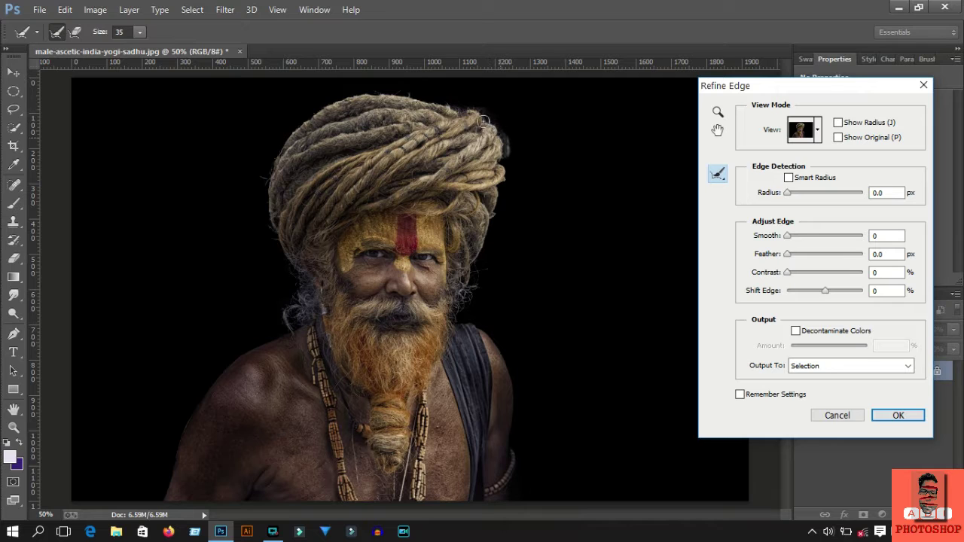
left_click_drag(506, 155, 501, 223)
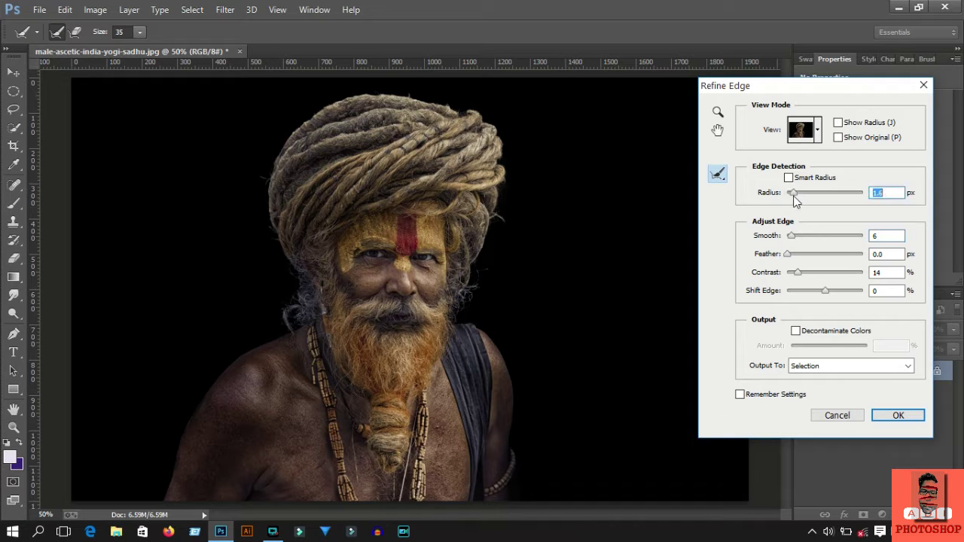
left_click(897, 415)
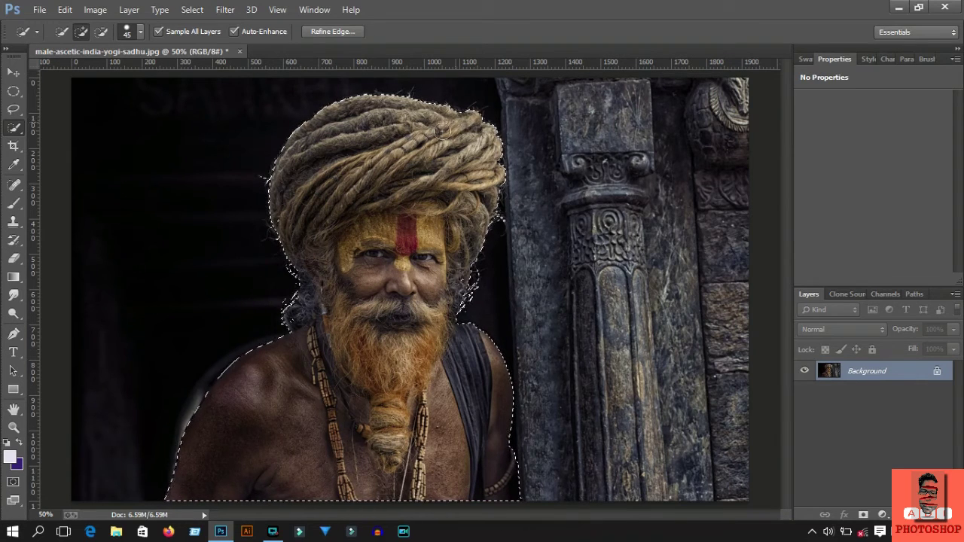
- Copy the man to Layer 1, hide Background, and crop the canvas much wider
key("ctrl+j")
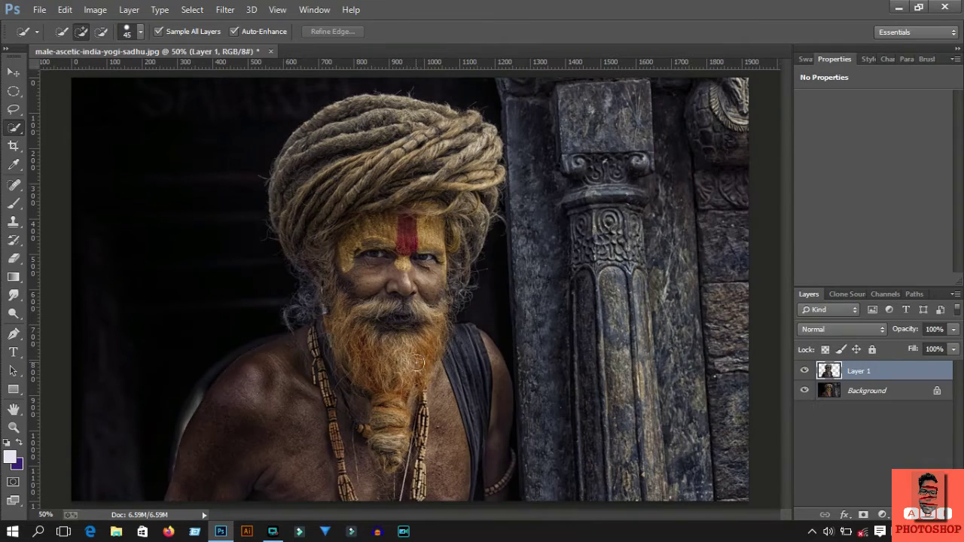
left_click(805, 391)
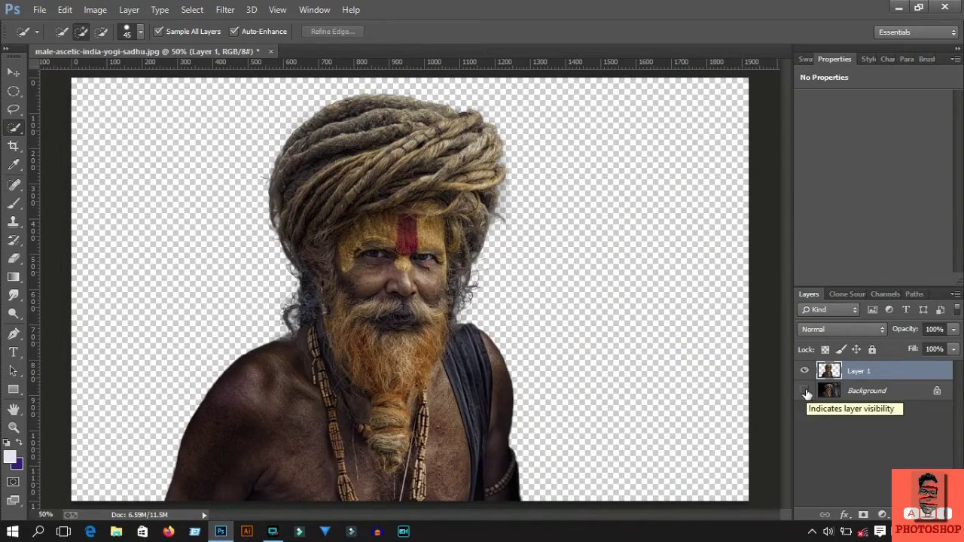
left_click(805, 391)
left_click(13, 72)
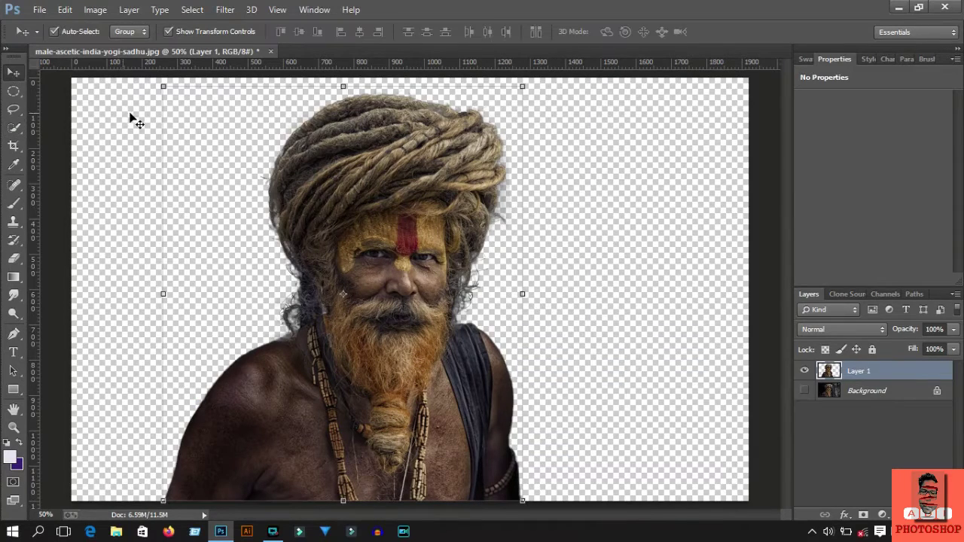
left_click(13, 145)
left_click_drag(72, 78, 255, 226)
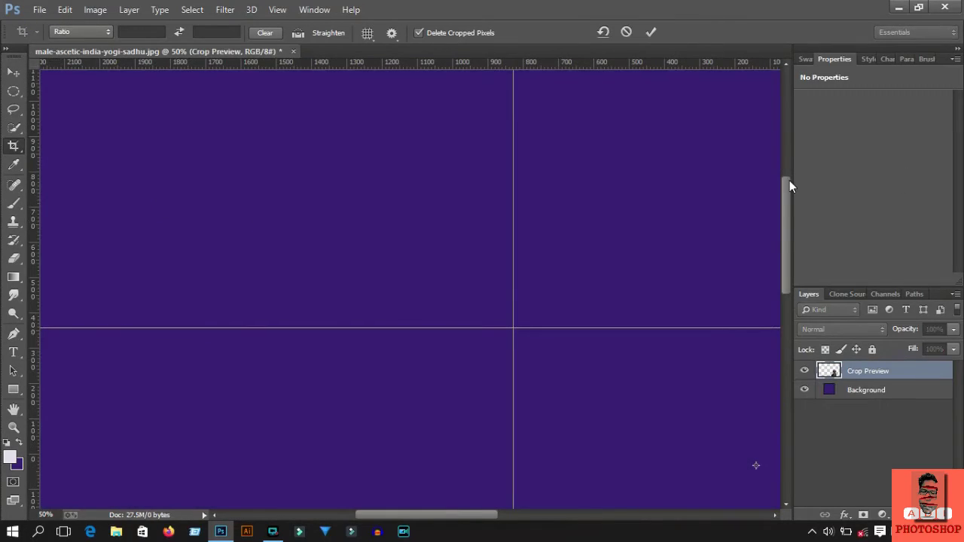
key("Return")
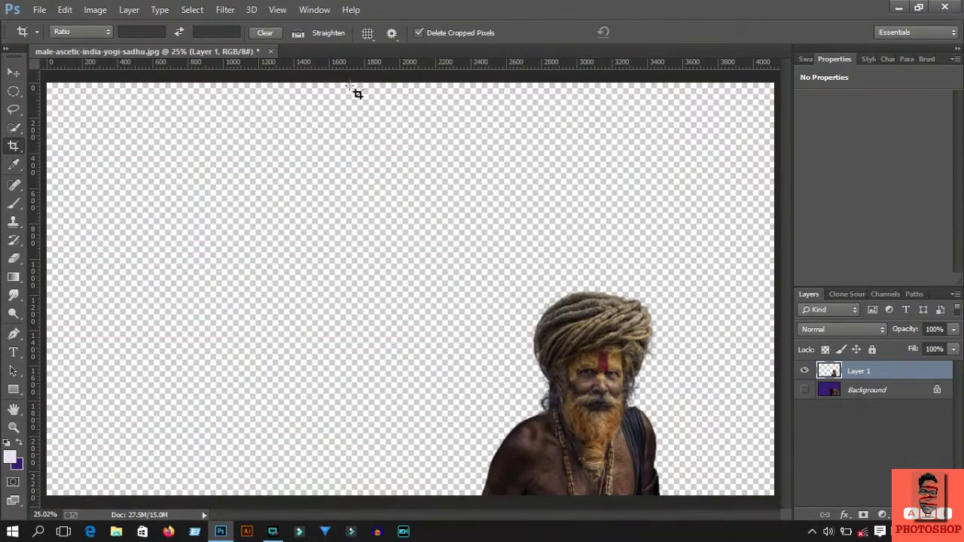
- Move the man to the canvas centre and scale him to about 157%
left_click(12, 72)
left_click_drag(610, 411, 416, 377)
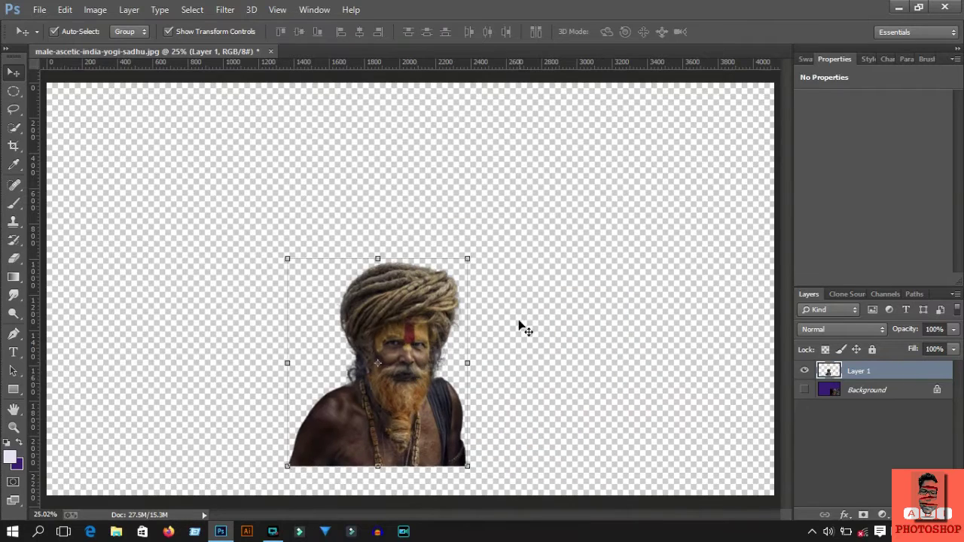
left_click_drag(467, 258, 585, 133)
left_click_drag(475, 354, 444, 354)
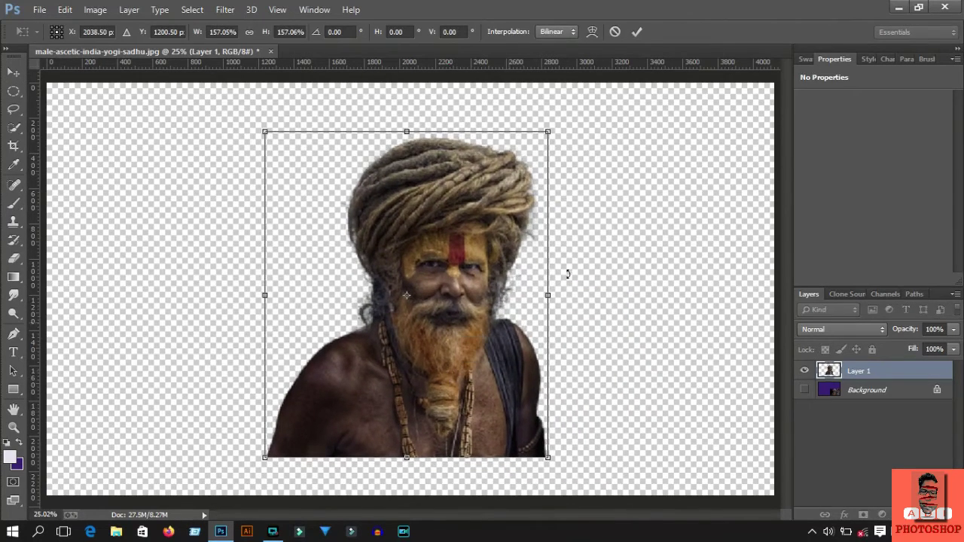
left_click(637, 30)
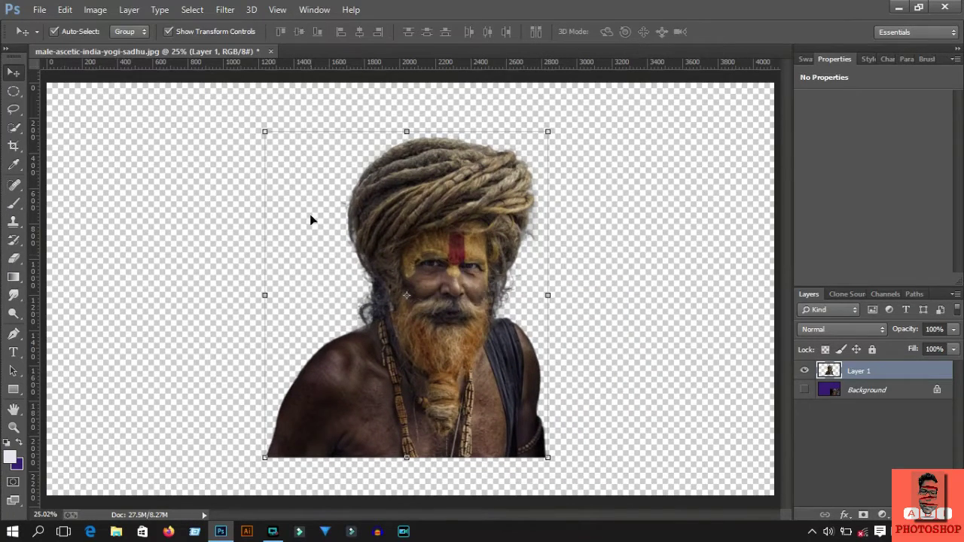
left_click(13, 389)
- Draw a pink full-canvas rectangle and place it beneath the man's layer
left_click(132, 32)
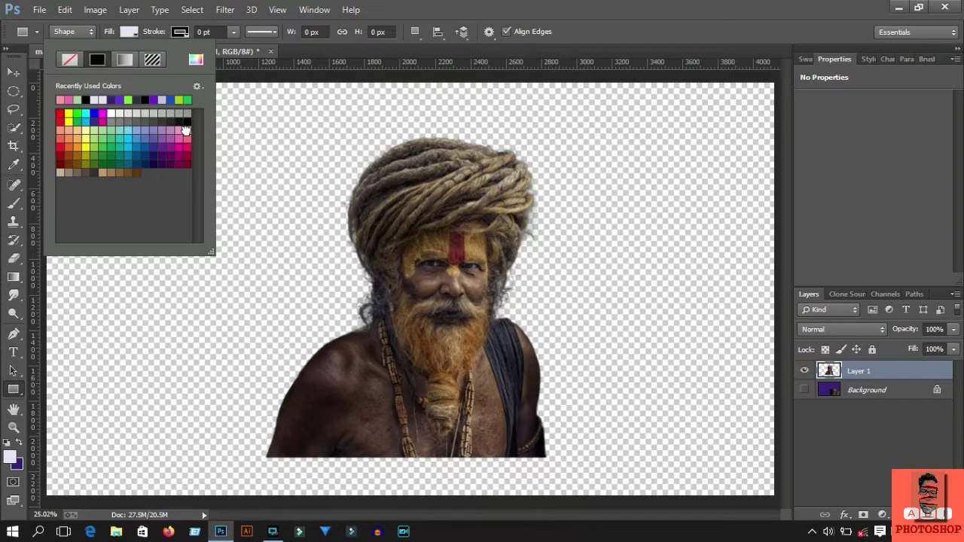
left_click(620, 25)
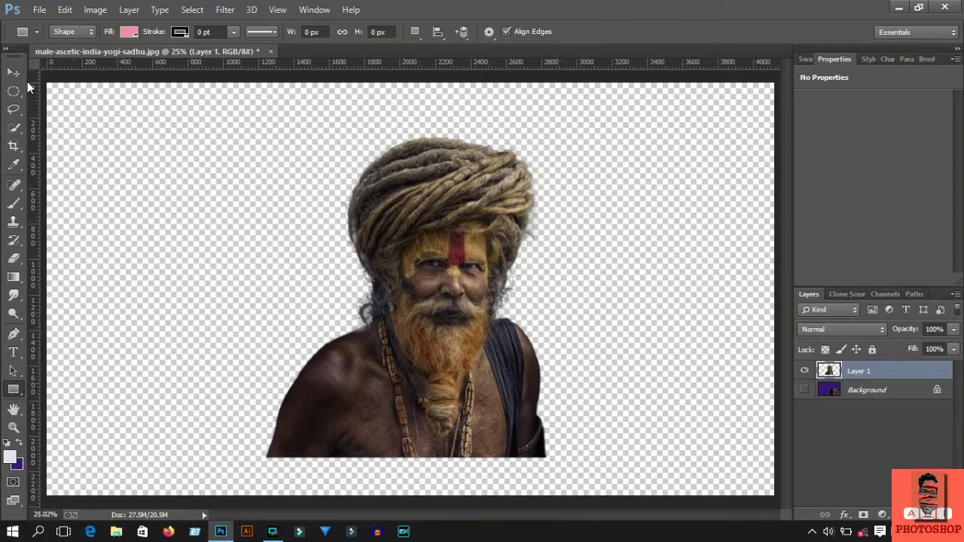
left_click_drag(43, 79, 776, 498)
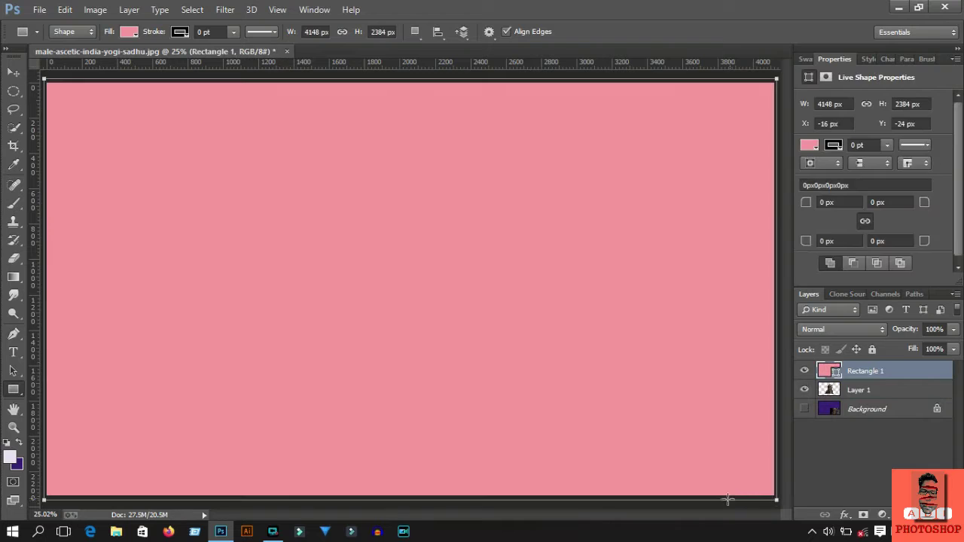
left_click(13, 72)
mouse_move(894, 373)
left_mouse_down()
mouse_move(889, 399)
mouse_move(849, 399)
left_mouse_up()
left_click_drag(428, 188, 414, 194)
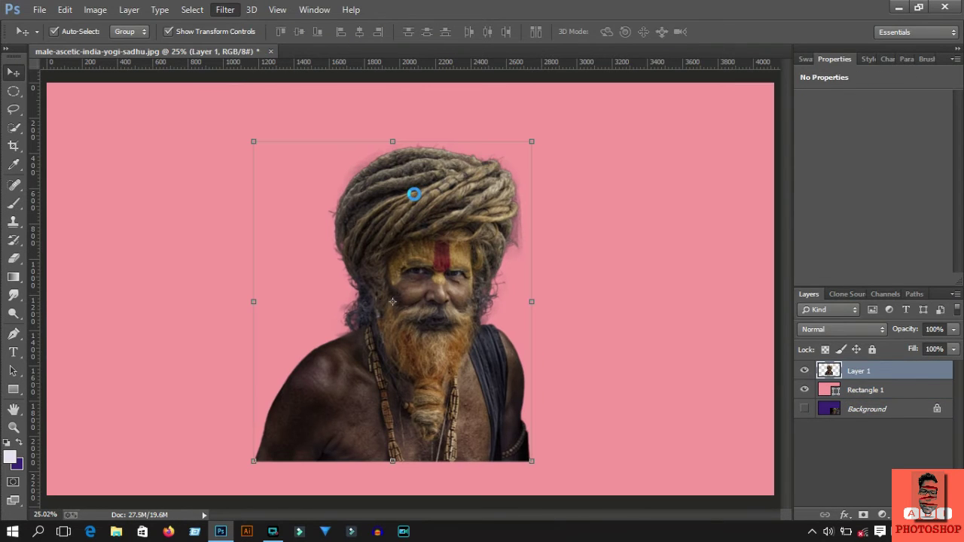
- Apply Camera Raw with Temperature +13, Exposure +0.15, Contrast +34, Shadows +53, Clarity +28, Vibrance +20
key("ctrl+shift+a")
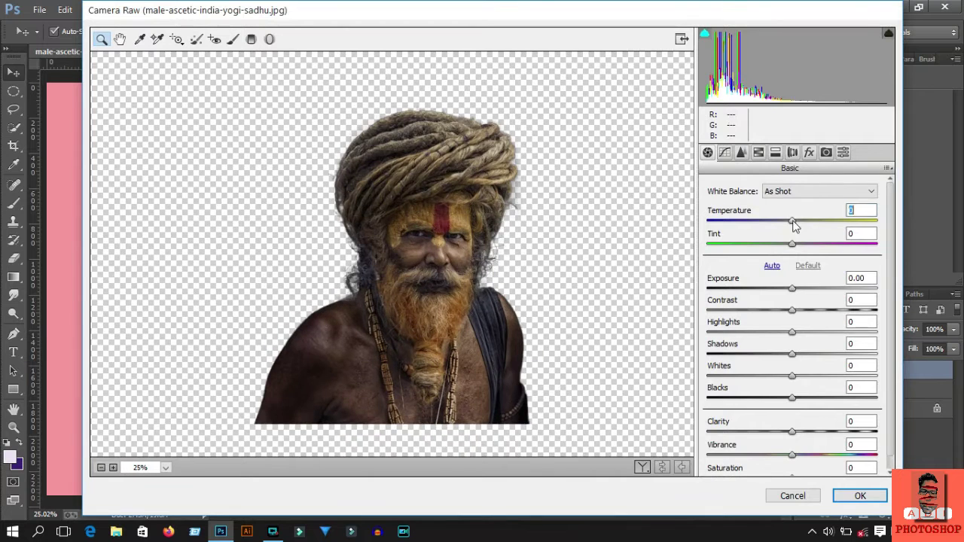
left_click_drag(795, 226, 803, 226)
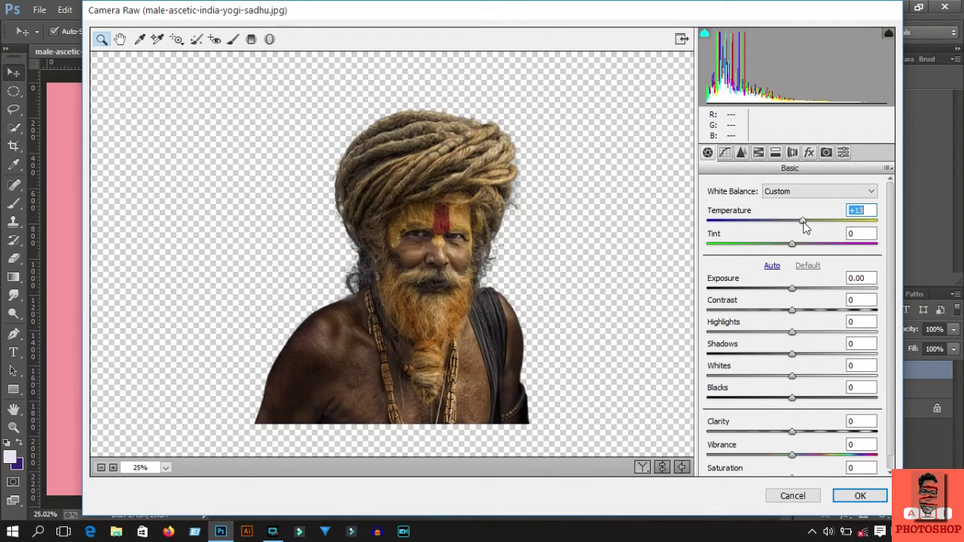
left_click_drag(790, 312, 821, 318)
left_click(793, 288)
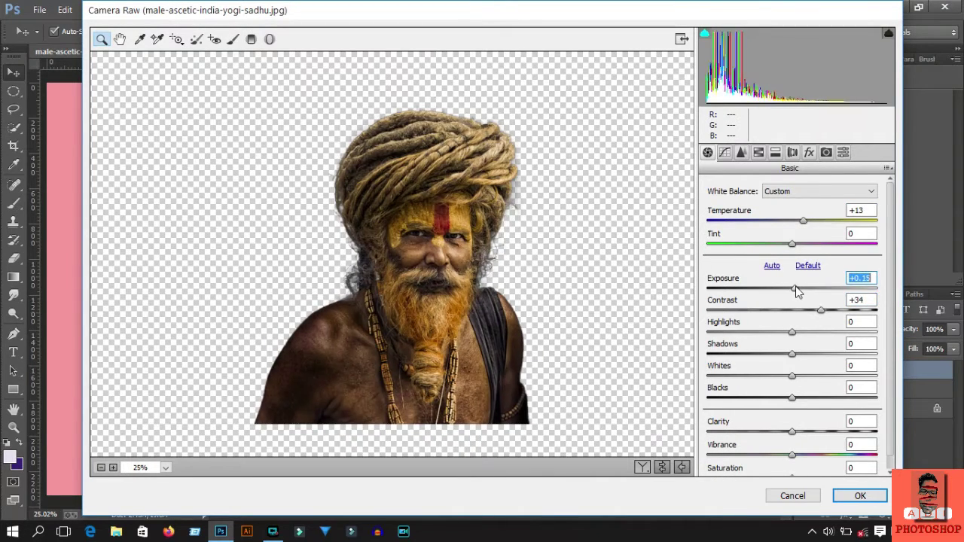
left_click_drag(793, 354, 831, 358)
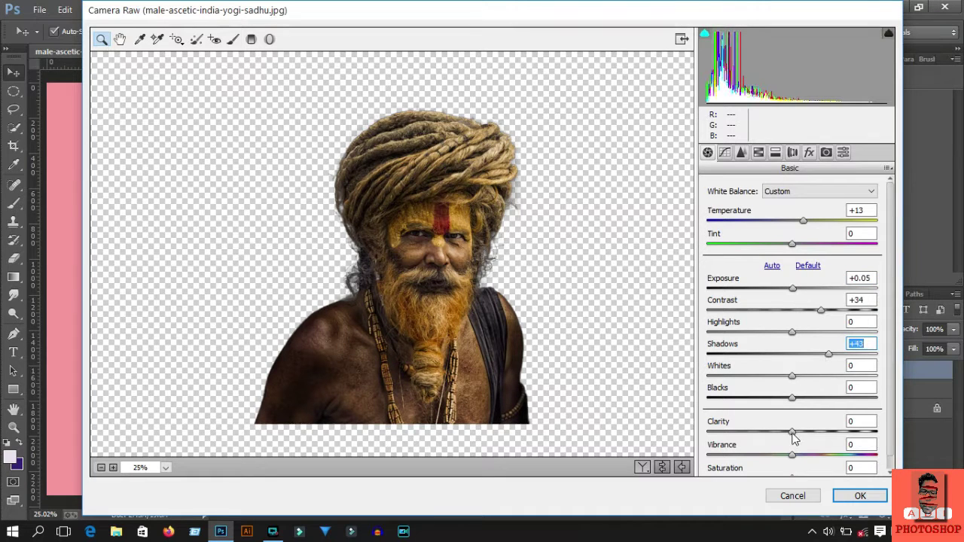
left_click_drag(792, 432, 817, 434)
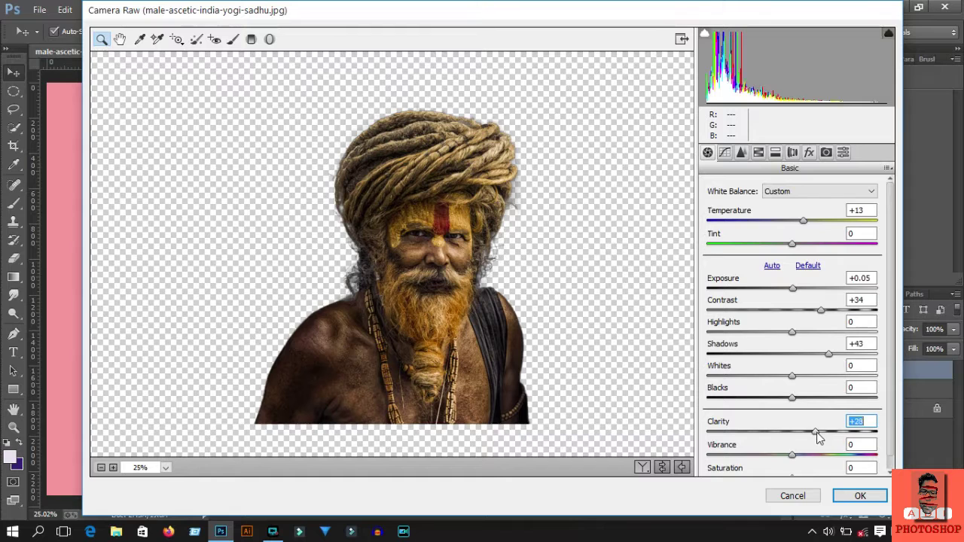
left_click_drag(792, 290, 801, 292)
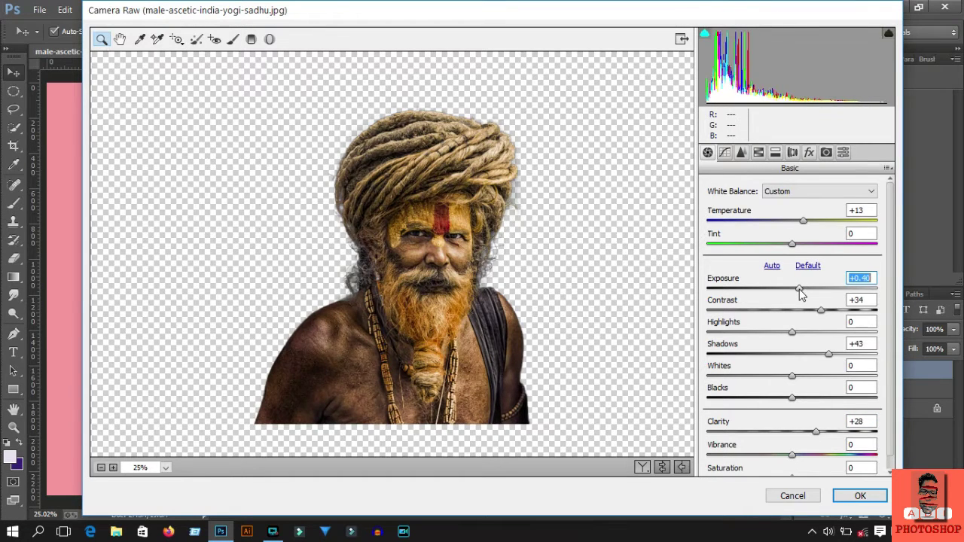
left_click_drag(828, 354, 837, 353)
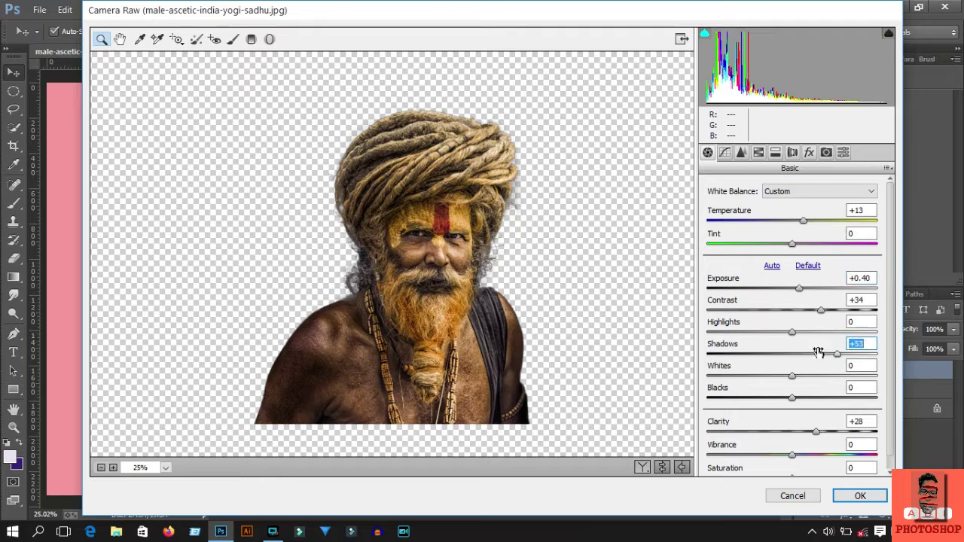
left_click_drag(799, 289, 795, 289)
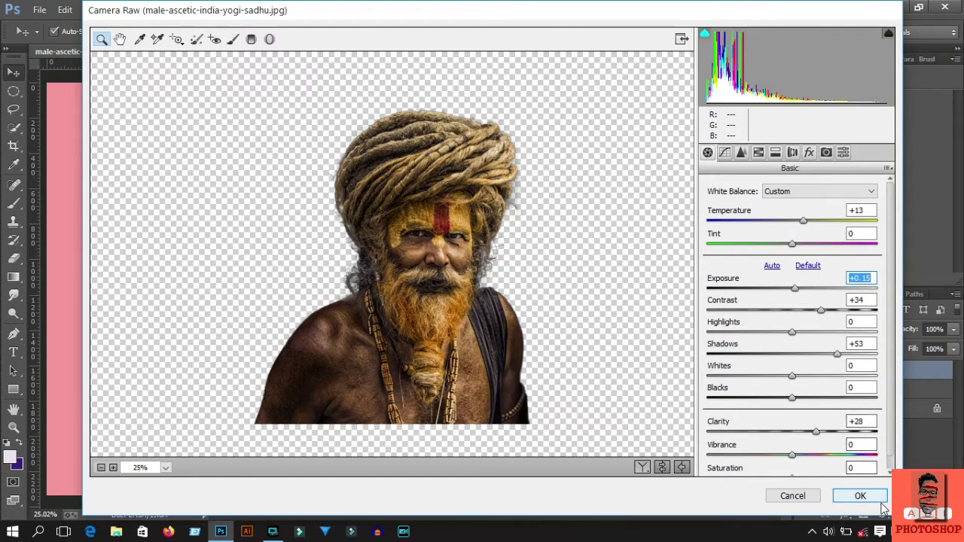
mouse_move(792, 456)
left_mouse_down()
mouse_move(821, 456)
mouse_move(809, 463)
left_mouse_up()
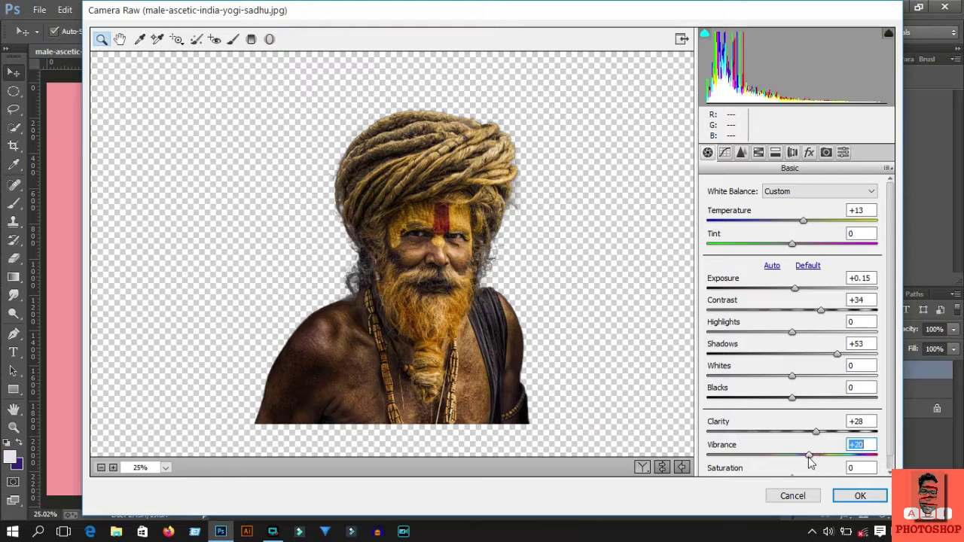
left_click(859, 497)
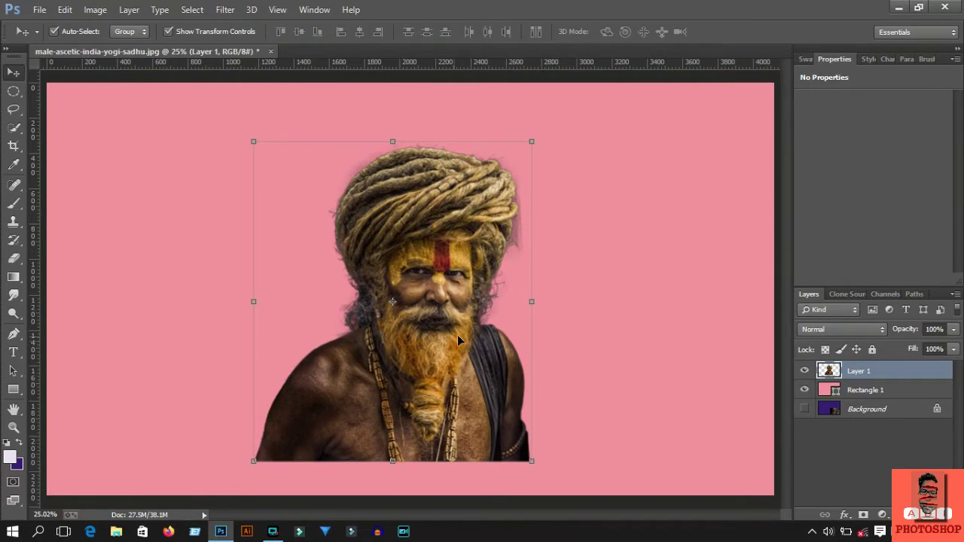
- Scale the portrait down to about 99% and select the pink rectangle
left_click_drag(531, 141, 529, 144)
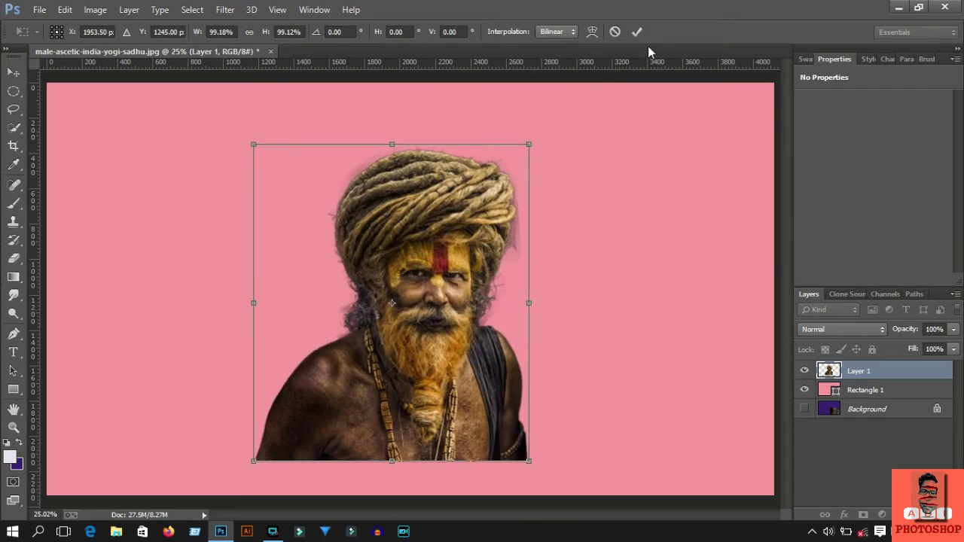
left_click(636, 32)
left_click(587, 199)
key("ctrl+plus")
key("ctrl+plus")
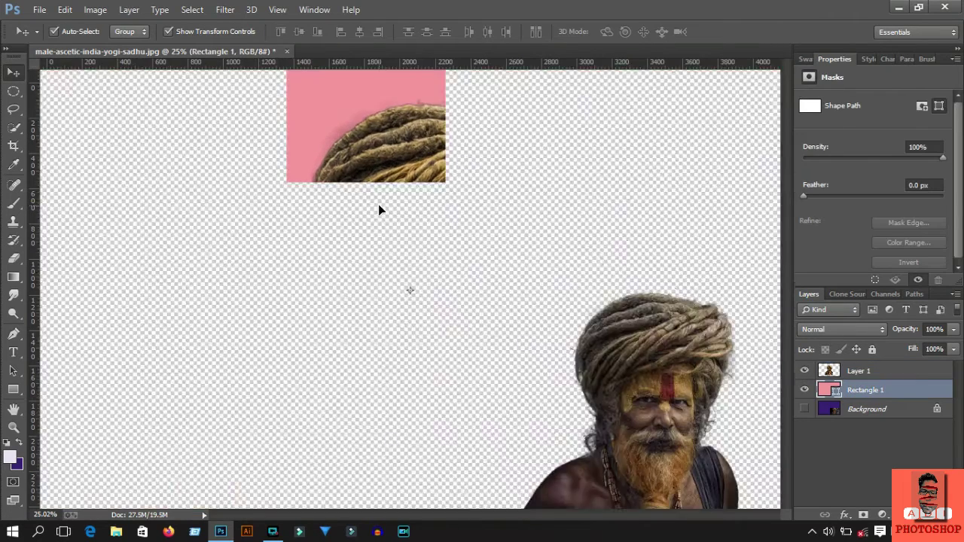
key("ctrl+0")
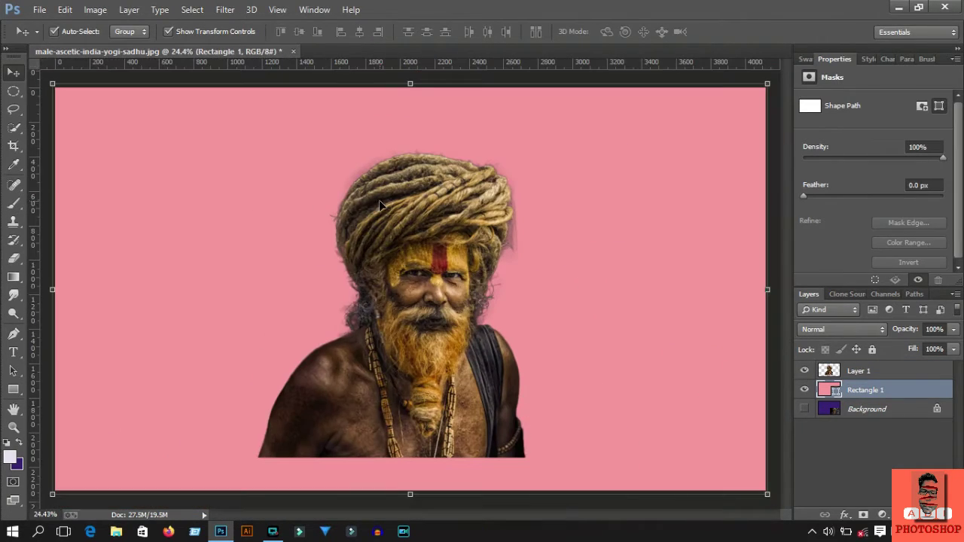
- Rasterize the pink Rectangle 1, cancel its Unsharp Mask, and reselect Layer 1
left_click(224, 9)
left_click(444, 326)
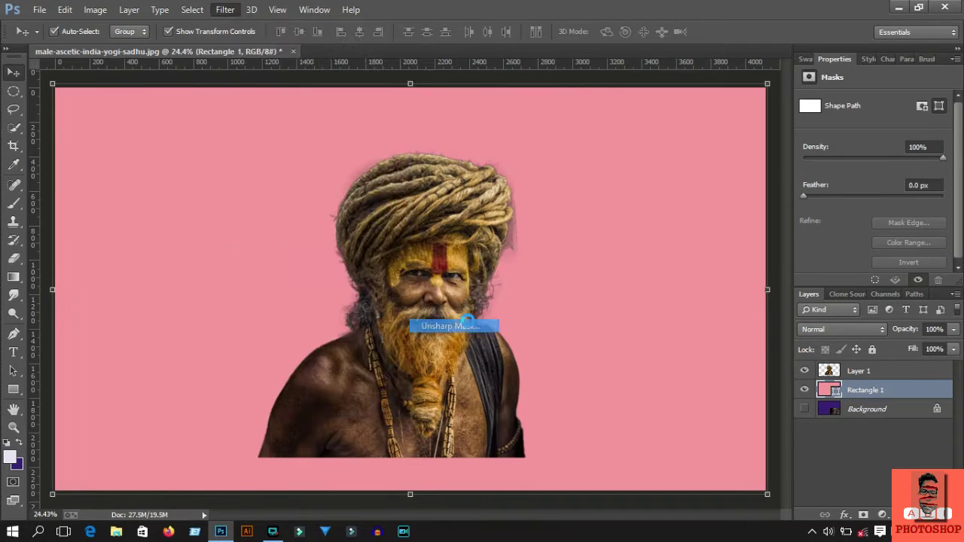
left_click(470, 212)
left_click(778, 158)
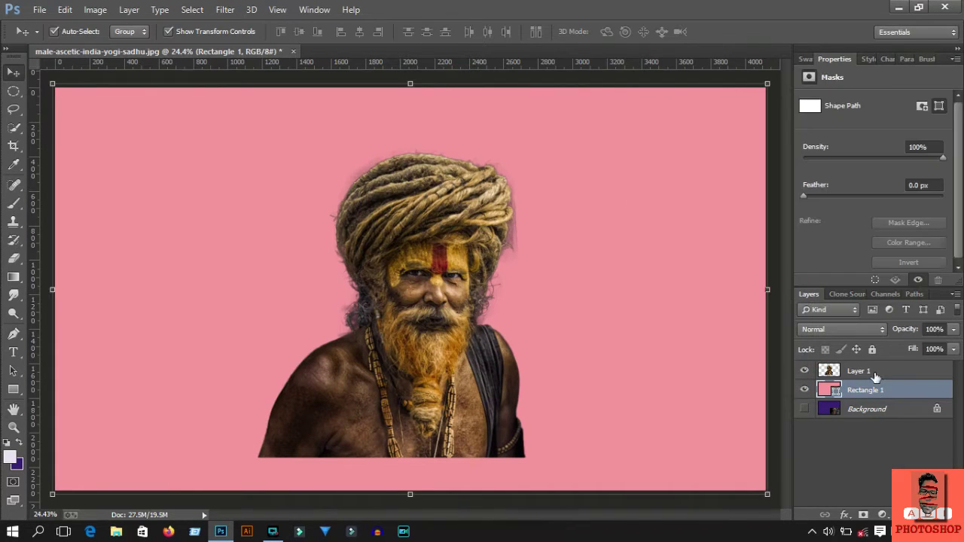
right_click(874, 390)
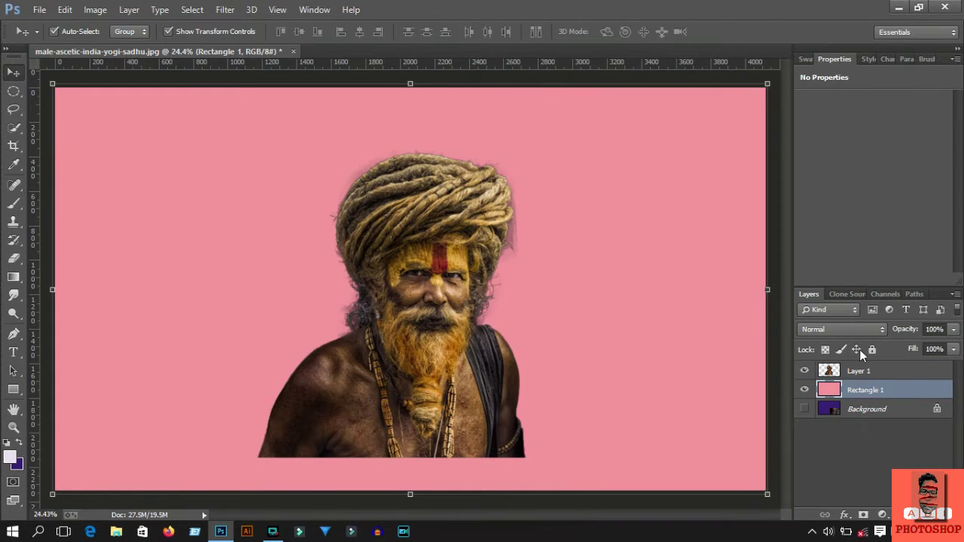
left_click(887, 373)
left_click(225, 9)
mouse_move(240, 259)
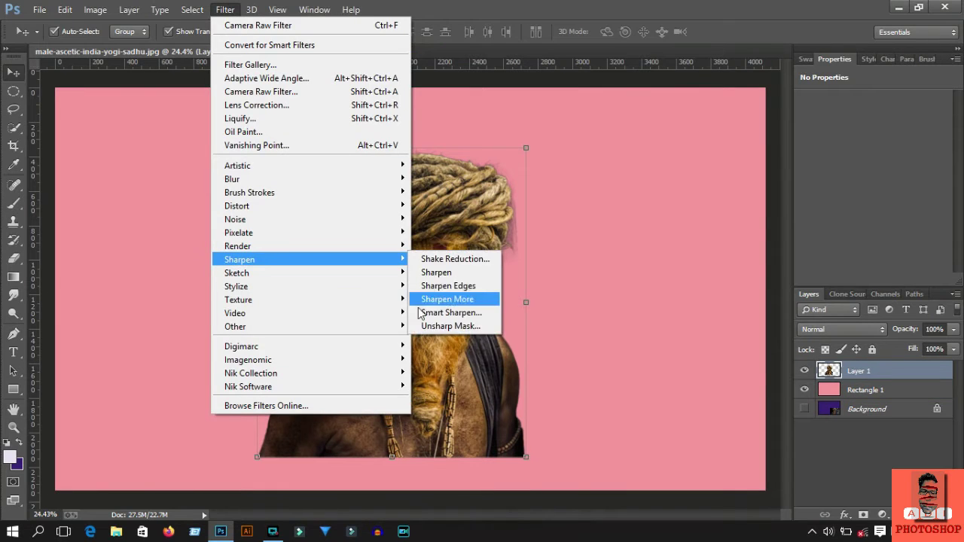
- Sharpen the portrait with Unsharp Mask at 135% amount and 3.4 px radius
left_click(421, 325)
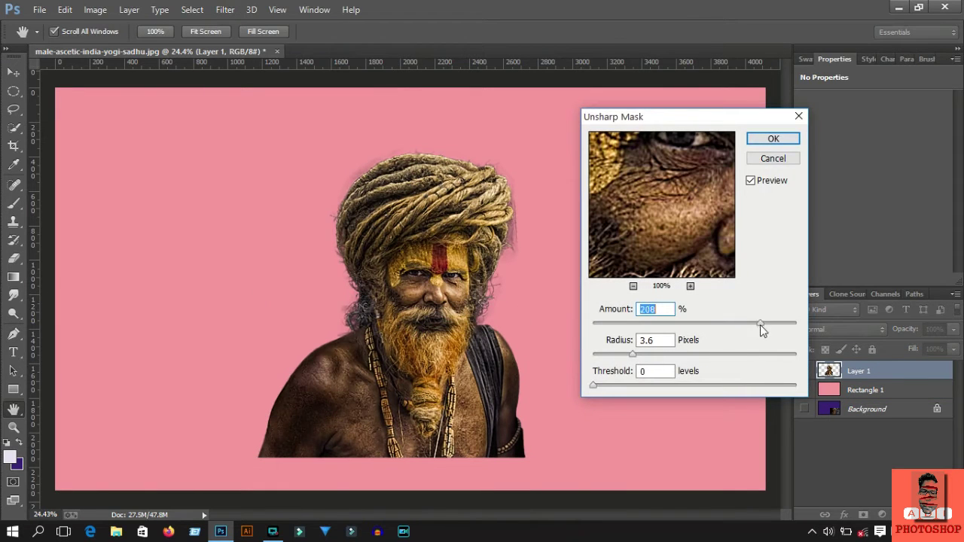
left_click_drag(760, 325, 724, 331)
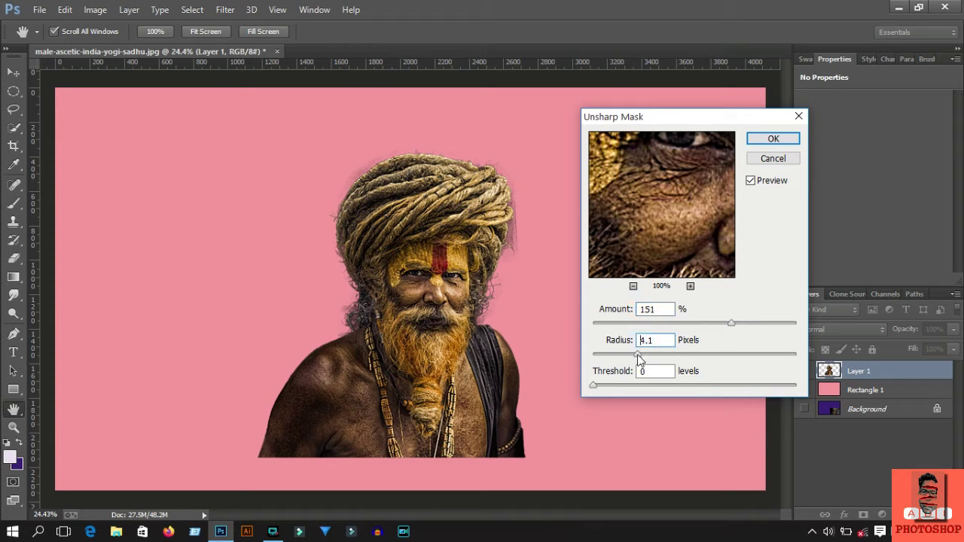
left_click_drag(641, 356, 635, 360)
left_click_drag(729, 322, 720, 324)
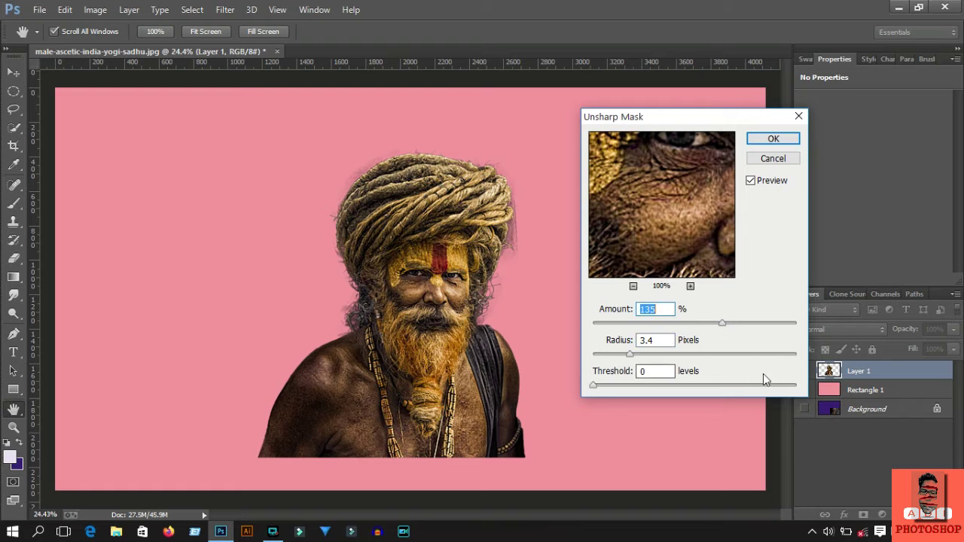
left_click(774, 142)
- Duplicate the portrait layer, hide the original Layer 1, and reapply Unsharp Mask to the copy
key("alt+bracketleft")
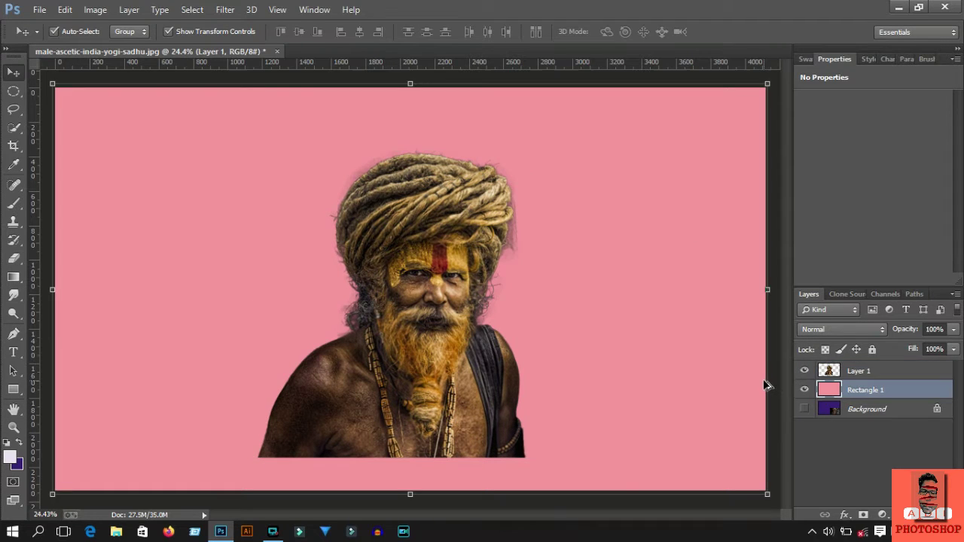
left_click(879, 374)
key("ctrl+j")
key("ctrl+j")
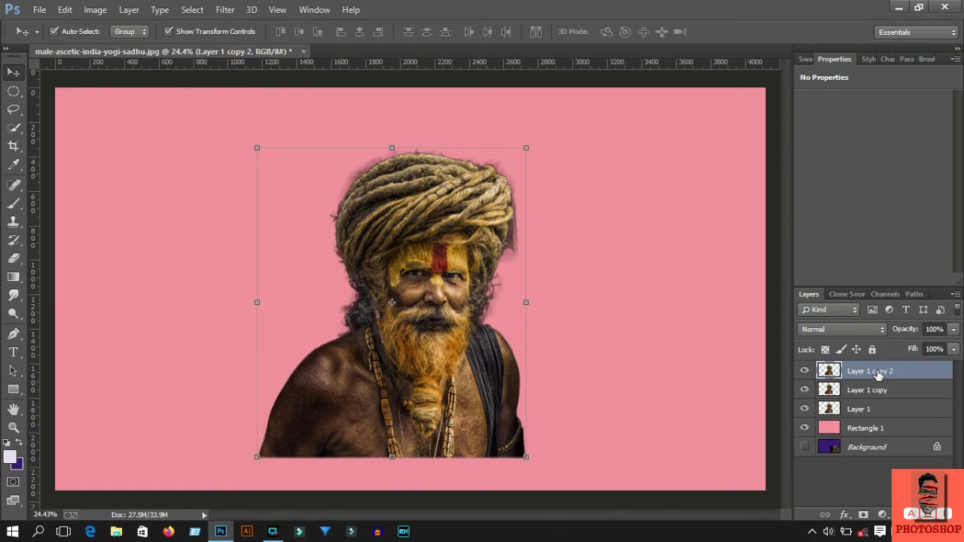
left_click(805, 410)
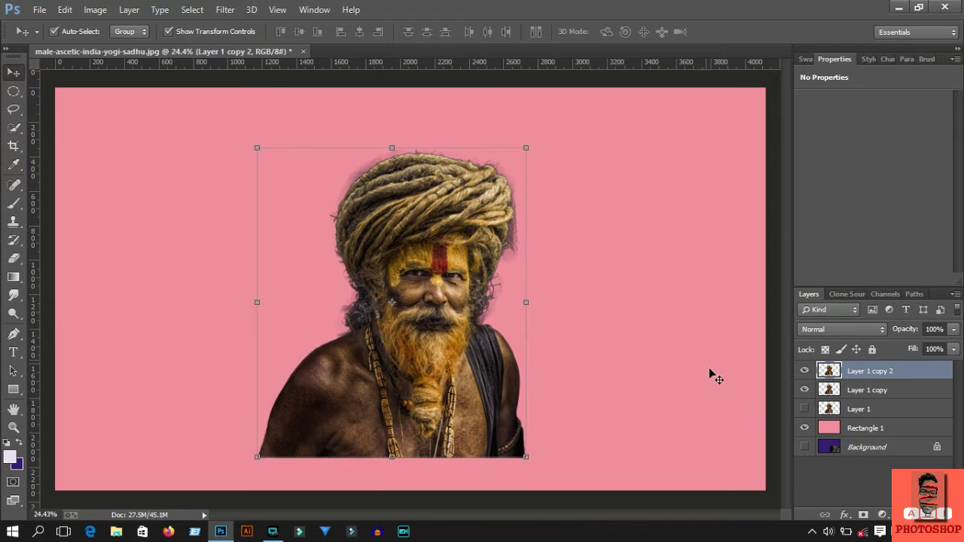
left_click(234, 9)
left_click(452, 325)
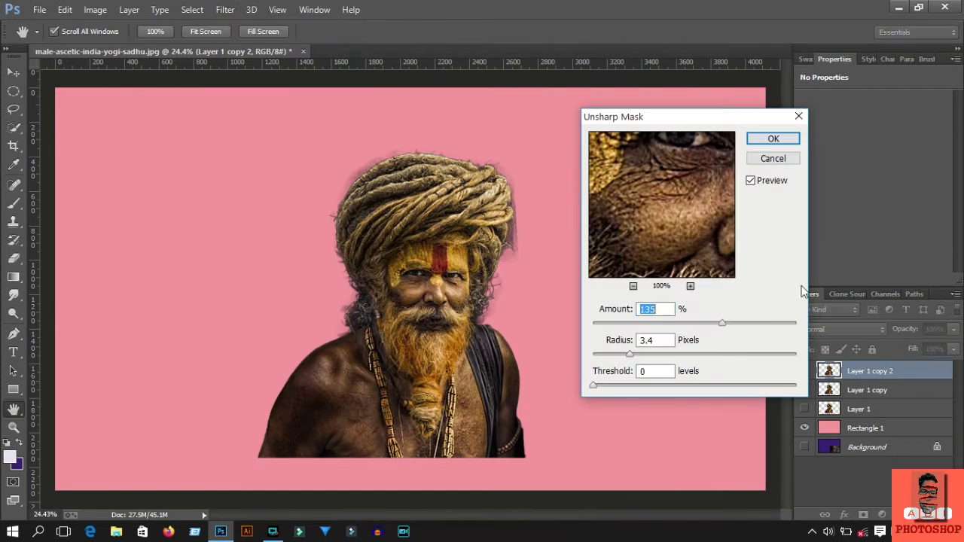
left_click(770, 140)
- Apply High Pass 2.1 px to the top copy in Overlay mode and select both copies for merging
left_click(225, 9)
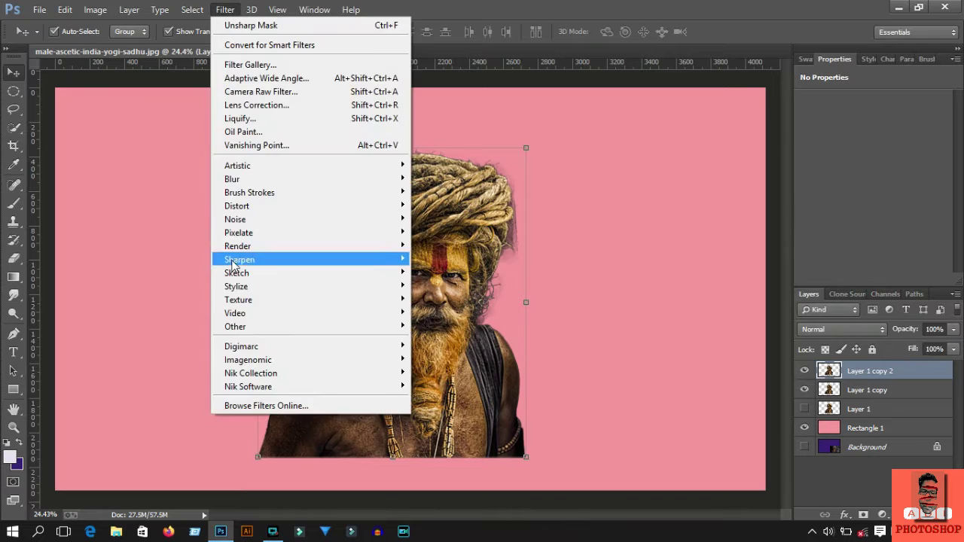
left_click(420, 338)
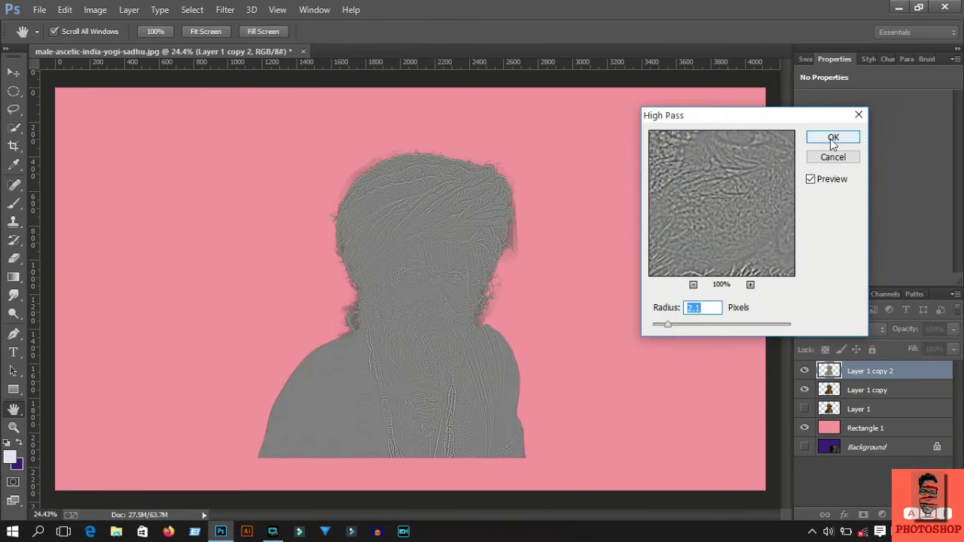
left_click(833, 140)
left_click(840, 329)
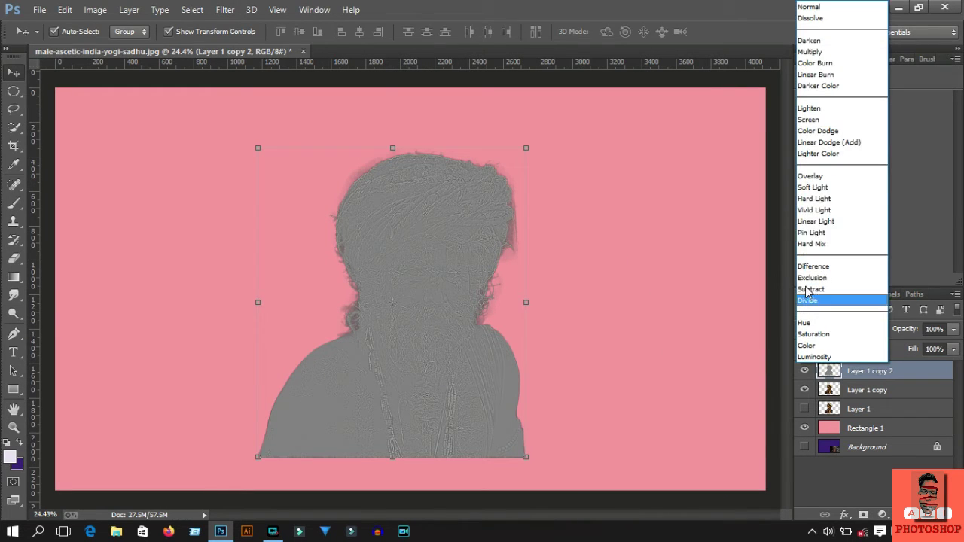
left_click(821, 181)
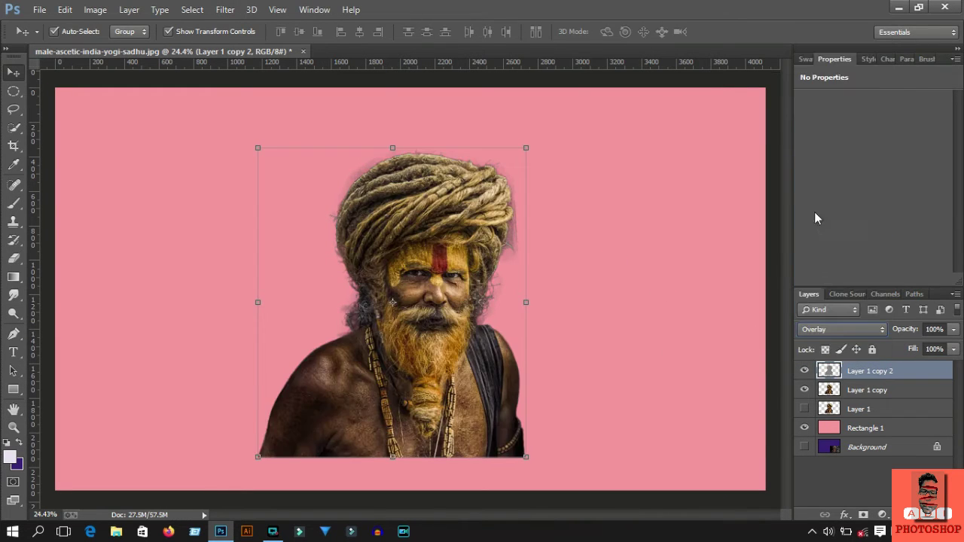
left_click(891, 390, "ctrl")
right_click(891, 390)
- Merge the copies into Layer 1 copy 2 and ready the Smudge tool on it, zoomed to the face
left_click(648, 407)
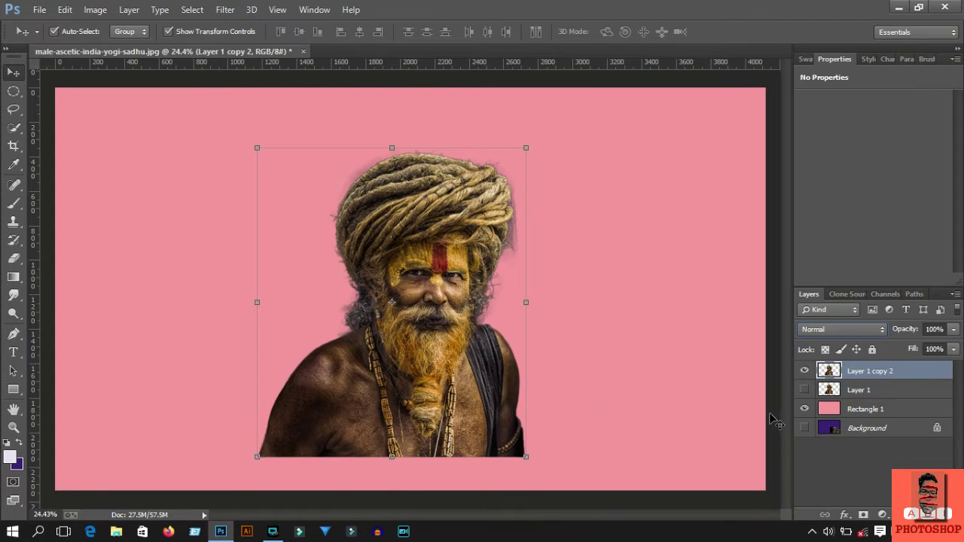
left_click(359, 339)
left_click(14, 296)
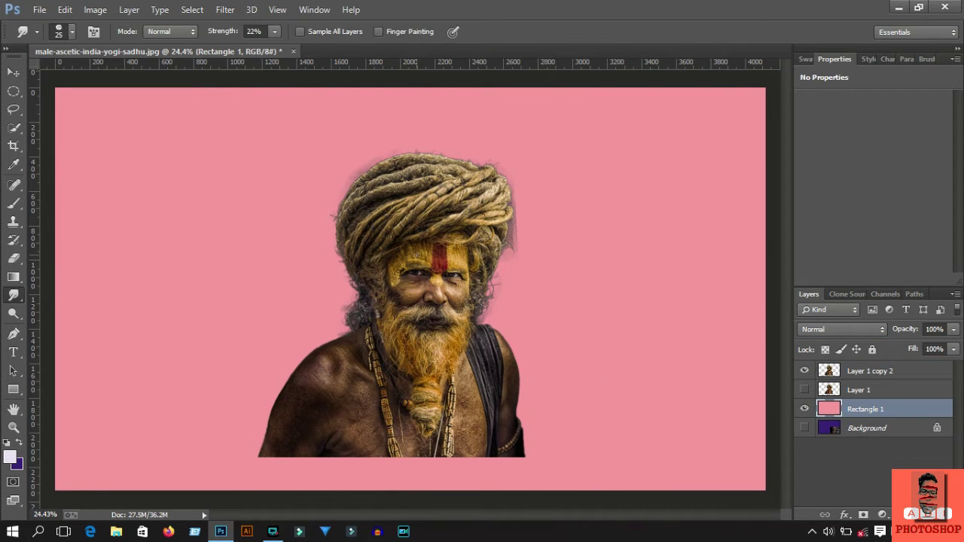
key("ctrl+plus")
key("ctrl+plus")
key("ctrl+plus")
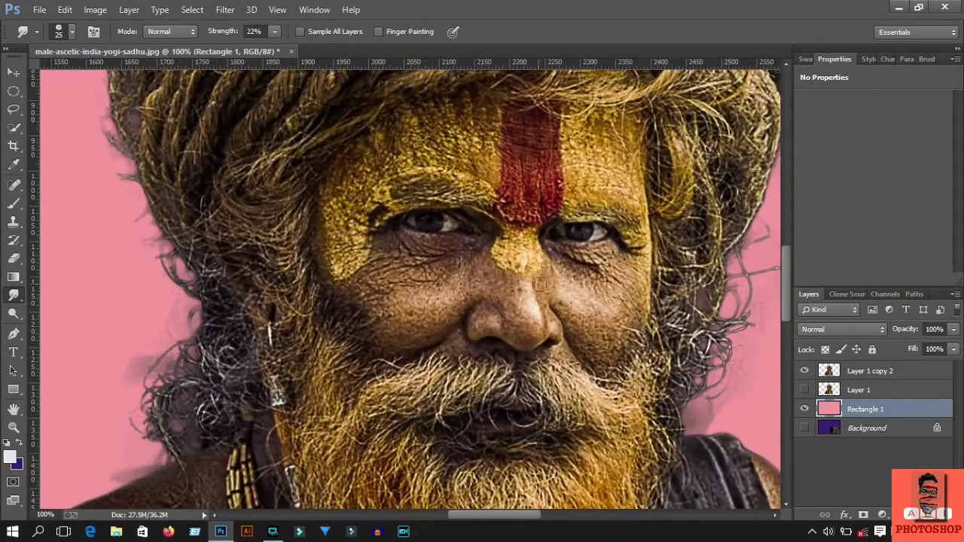
key("ctrl+plus")
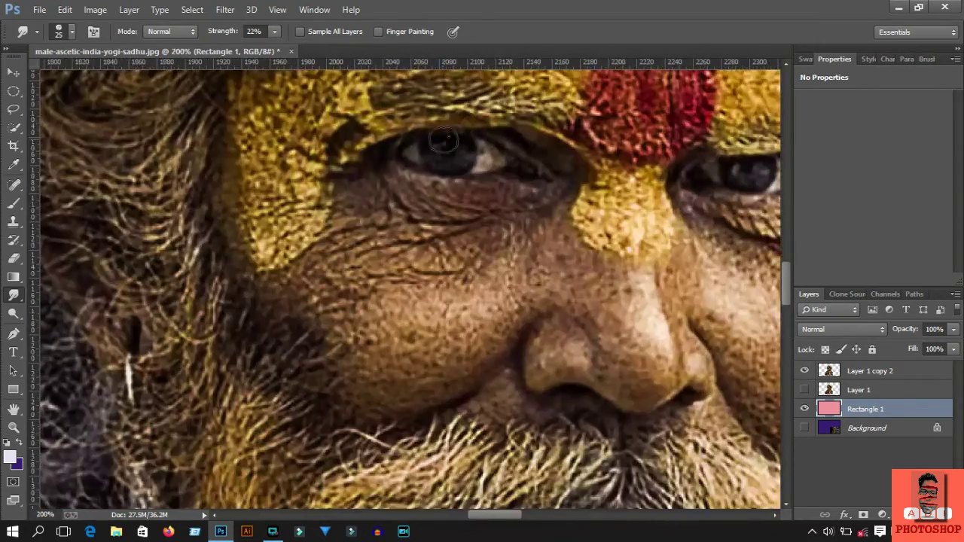
key("ctrl+minus")
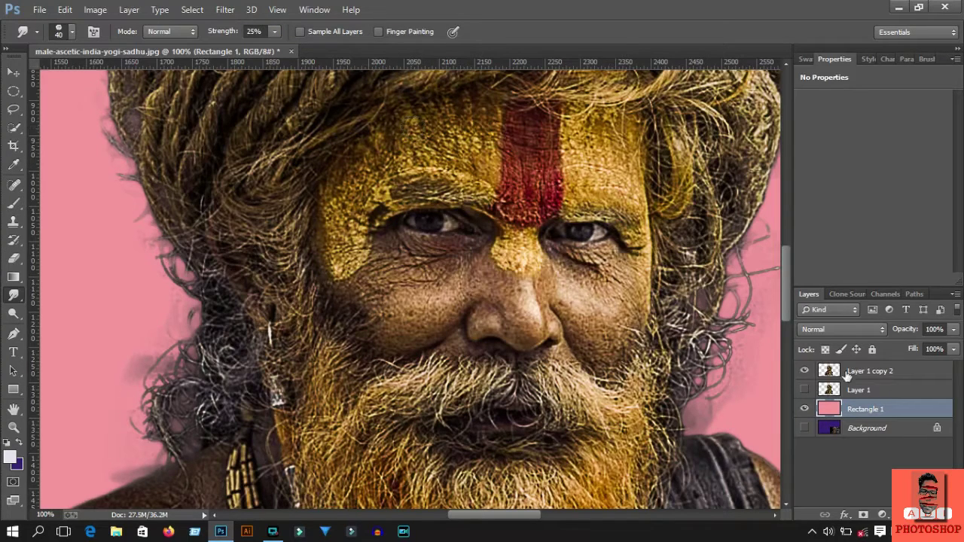
left_click(846, 374)
- Smudge the yellow forehead paint on both sides into painterly streaks
mouse_move(405, 146)
left_mouse_down()
mouse_move(486, 134)
mouse_move(399, 143)
left_mouse_up()
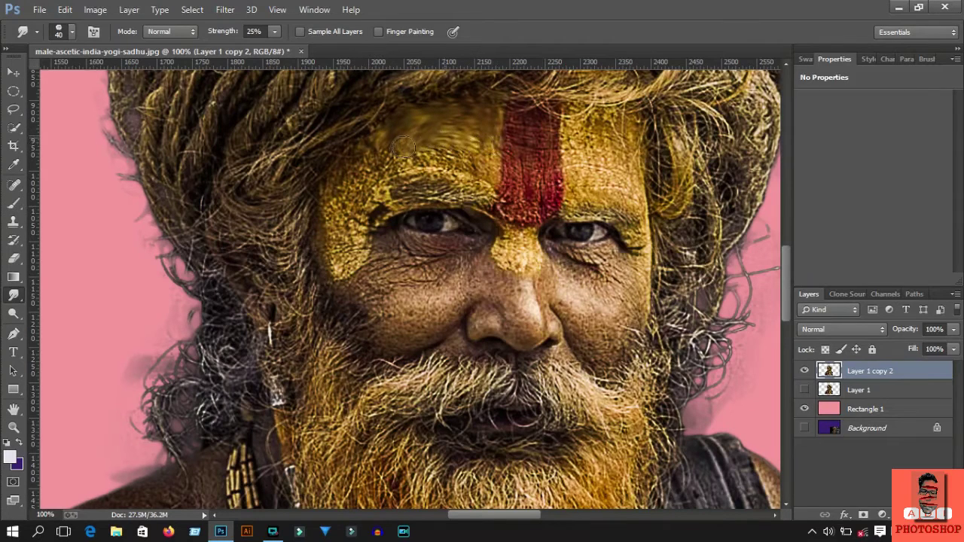
left_click_drag(490, 139, 331, 226)
left_click_drag(477, 162, 332, 259)
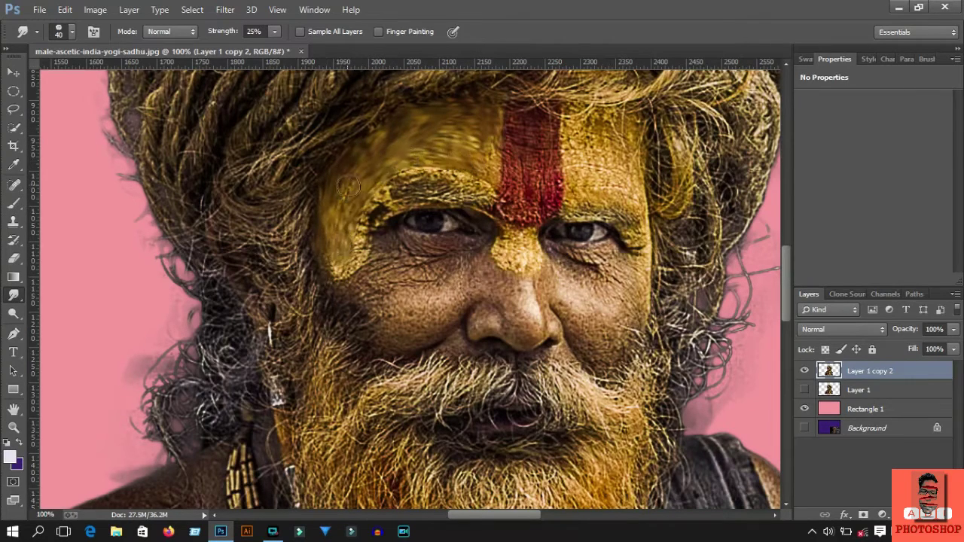
left_click_drag(494, 165, 429, 128)
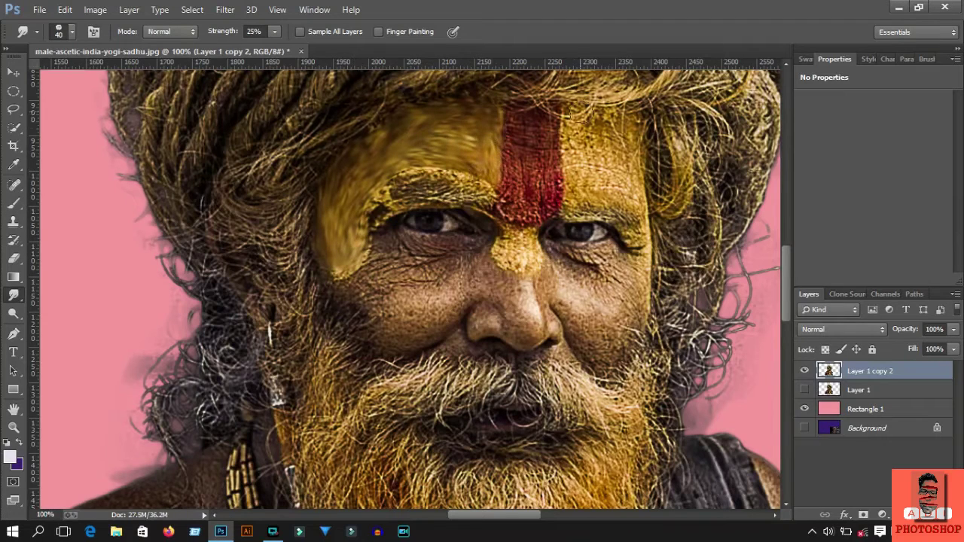
mouse_move(602, 113)
left_mouse_down()
mouse_move(565, 146)
mouse_move(633, 188)
mouse_move(573, 180)
mouse_move(642, 207)
left_mouse_up()
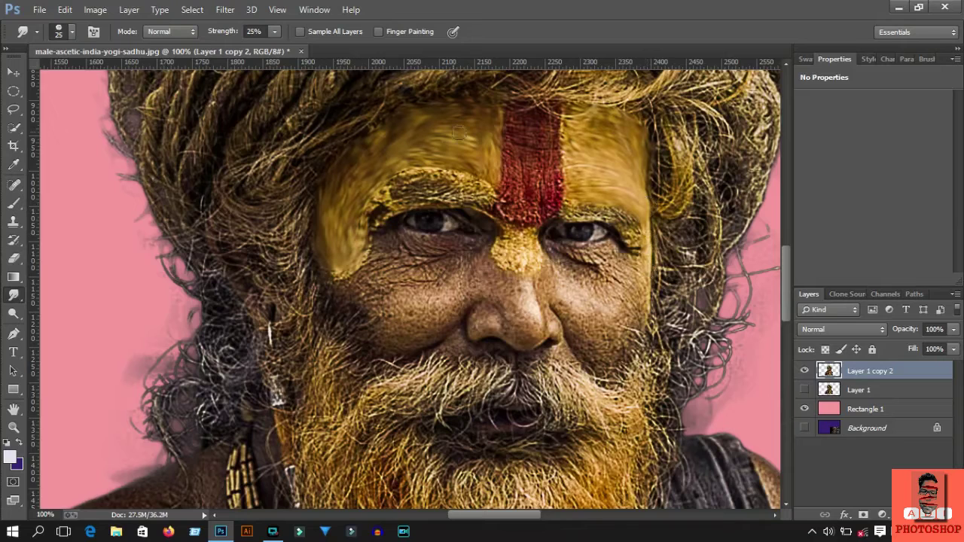
- Smear the red forehead mark downward and smooth the skin under the eye
mouse_move(512, 109)
left_mouse_down()
mouse_move(509, 158)
mouse_move(527, 105)
mouse_move(549, 203)
mouse_move(517, 164)
mouse_move(532, 197)
left_mouse_up()
left_click_drag(422, 162, 369, 211)
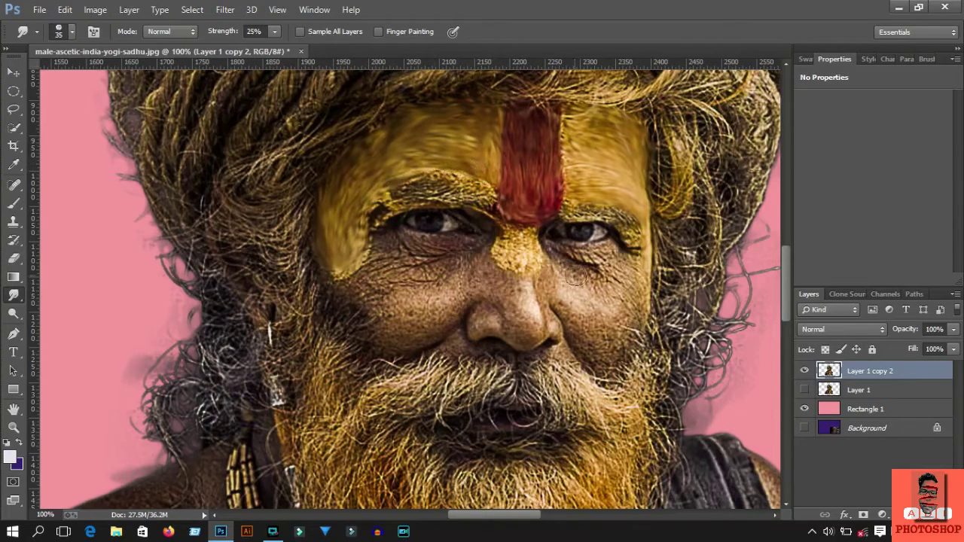
left_click_drag(387, 246, 476, 241)
mouse_move(377, 243)
left_mouse_down()
mouse_move(459, 264)
mouse_move(373, 294)
mouse_move(488, 277)
left_mouse_up()
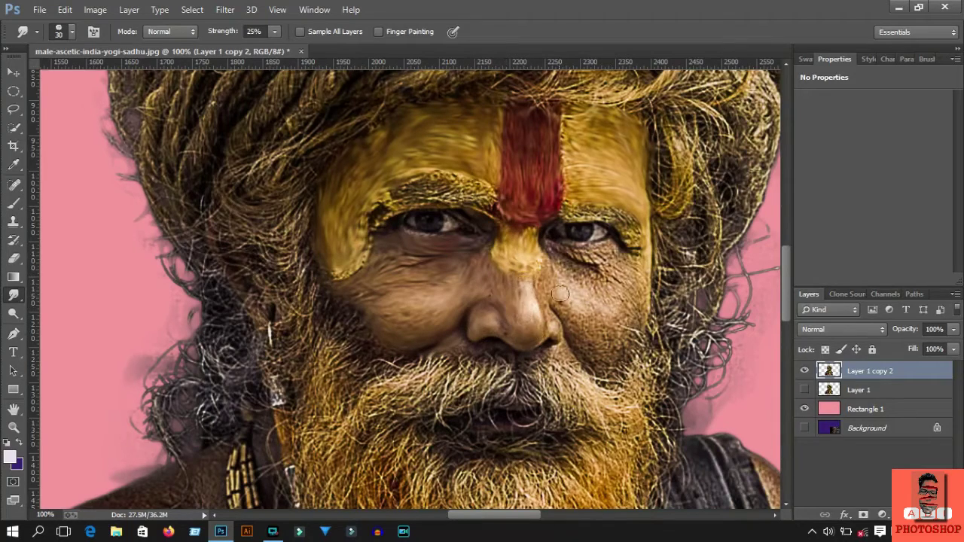
- At 200% zoom, smudge the skin under the right eye and down the right cheek
key("ctrl+plus")
scroll(505, 339, "right", 3)
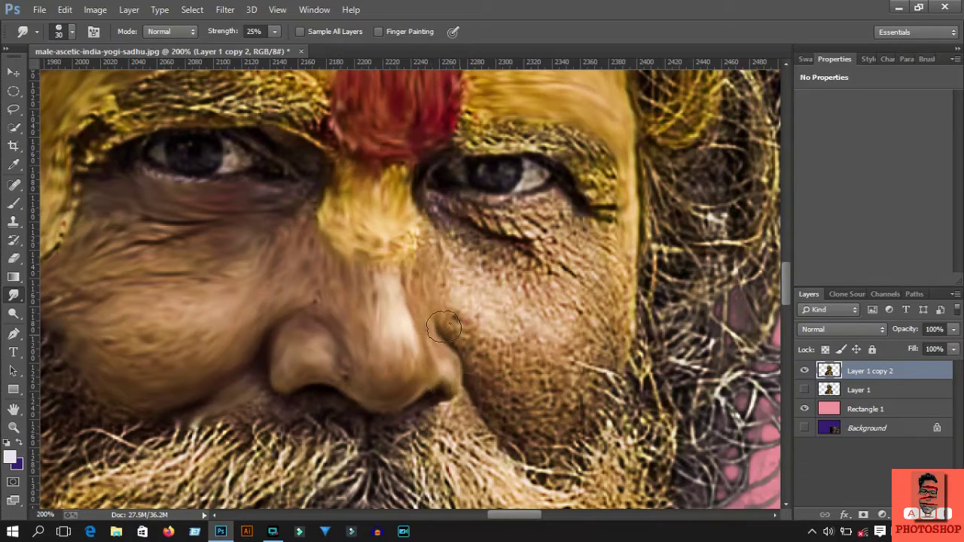
mouse_move(444, 218)
left_mouse_down()
mouse_move(580, 218)
mouse_move(588, 256)
left_mouse_up()
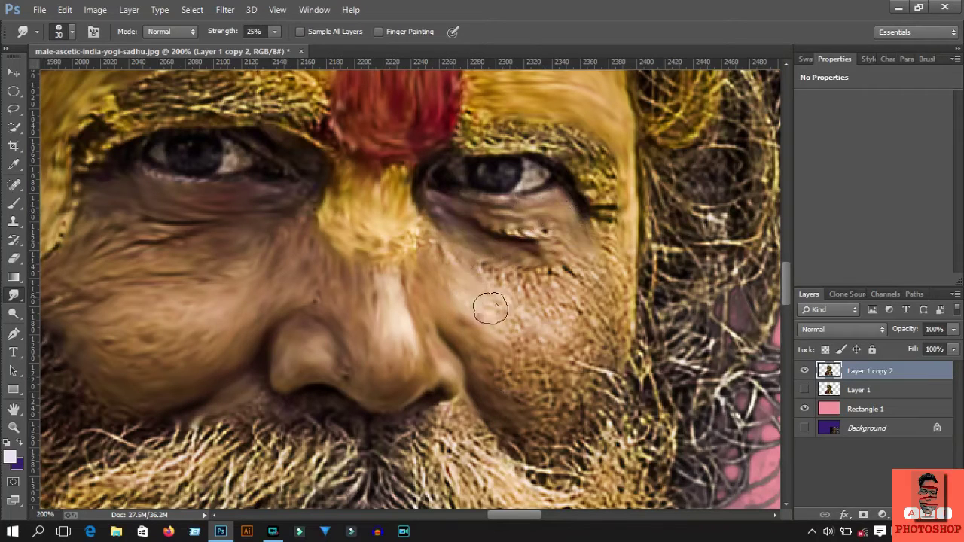
mouse_move(491, 308)
left_mouse_down()
mouse_move(509, 386)
mouse_move(555, 364)
left_mouse_up()
mouse_move(614, 232)
left_mouse_down()
mouse_move(617, 346)
mouse_move(528, 422)
left_mouse_up()
left_click_drag(490, 226, 573, 256)
left_click_drag(485, 203, 573, 256)
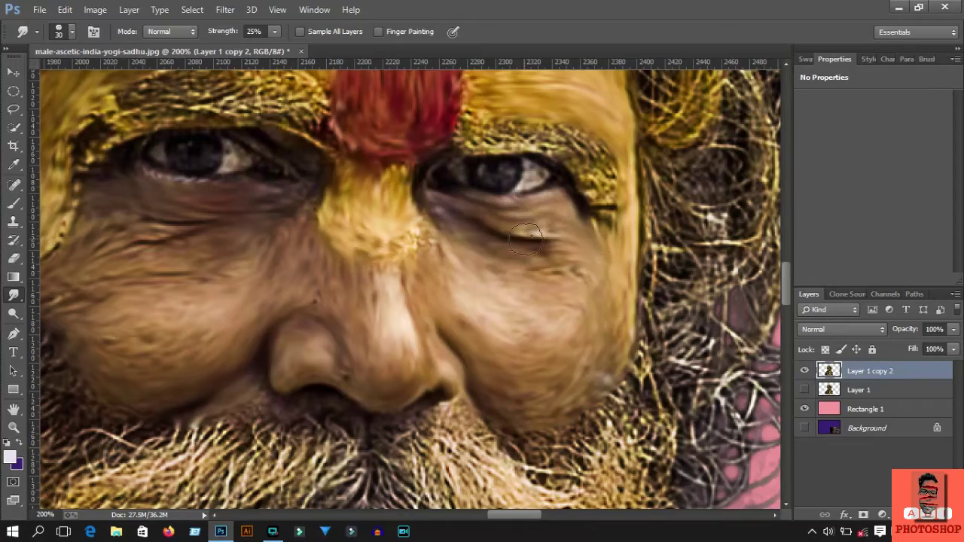
- Streak the left eyebrow and its lower edge toward the red stripe
key("ctrl+minus")
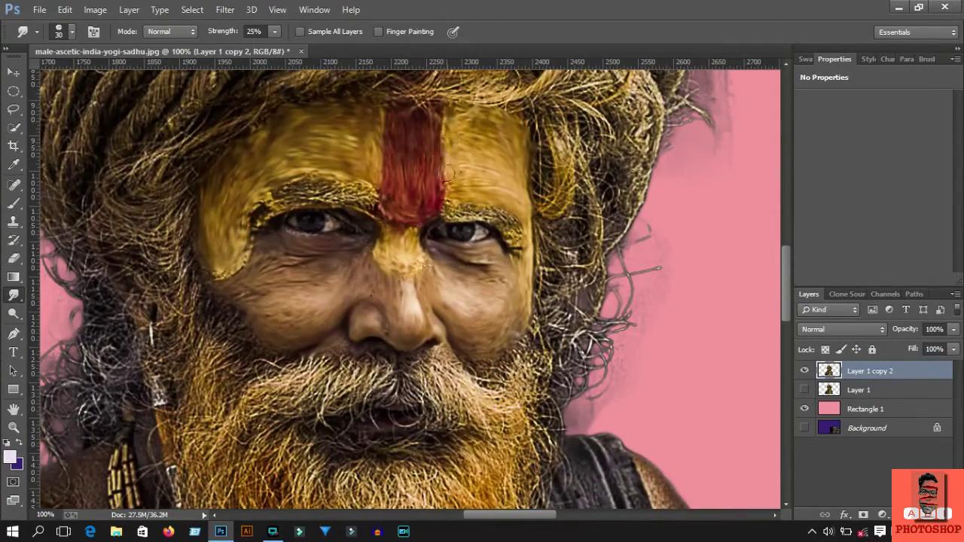
scroll(392, 249, "down", 2)
scroll(362, 286, "down", 5)
scroll(339, 301, "up", 5)
key("ctrl+plus")
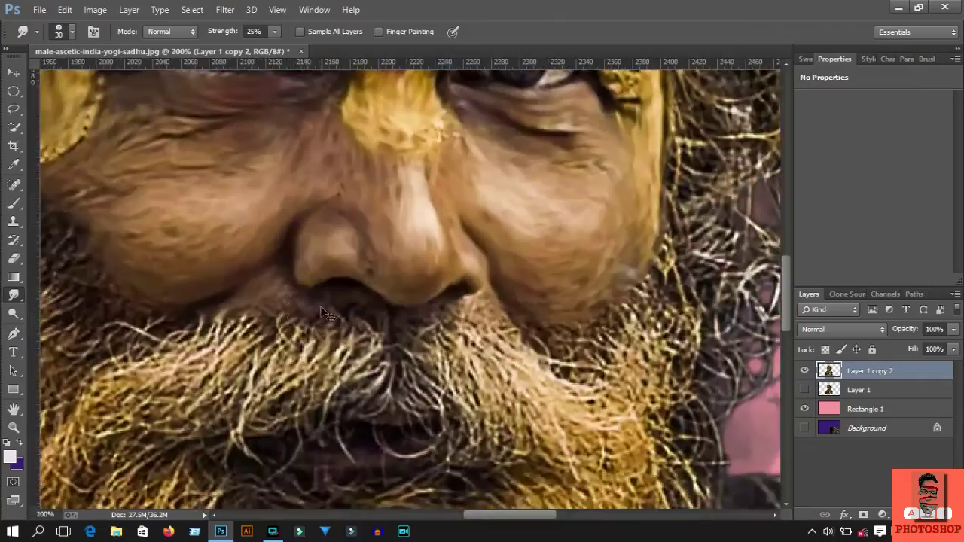
scroll(324, 312, "up", 3)
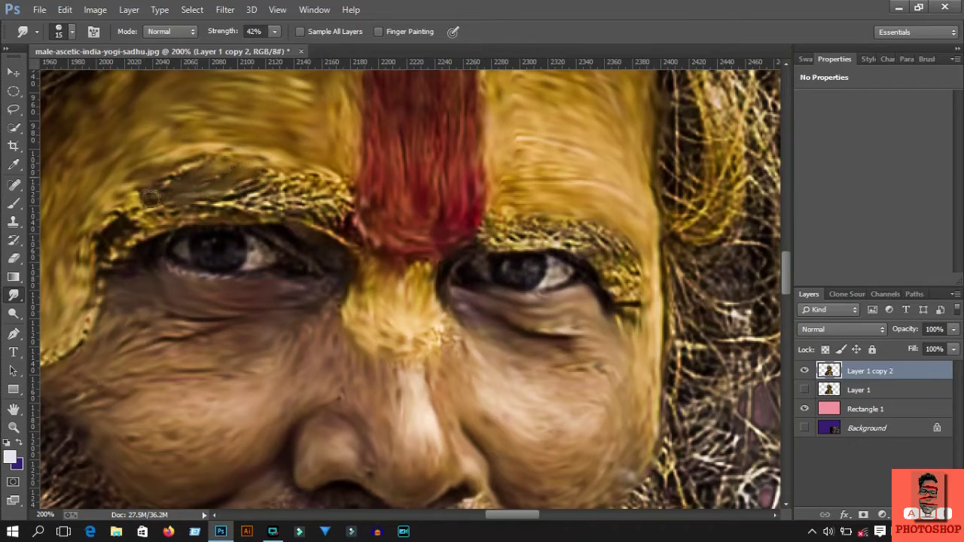
left_click_drag(150, 198, 290, 179)
left_click_drag(350, 188, 111, 248)
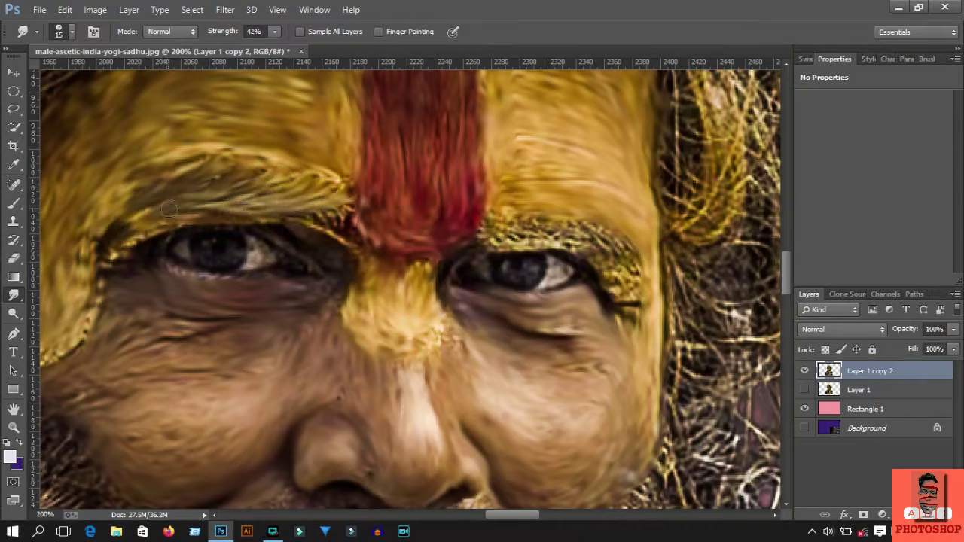
left_click_drag(325, 220, 179, 187)
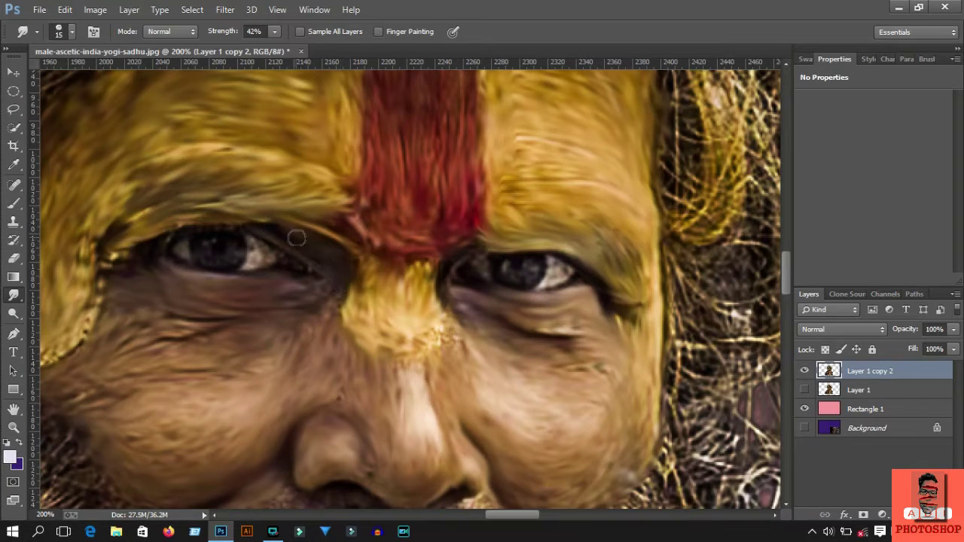
- Sweep the left moustache hairs down and to the left into smooth streaks
scroll(192, 288, "down", 5)
scroll(356, 270, "down", 2)
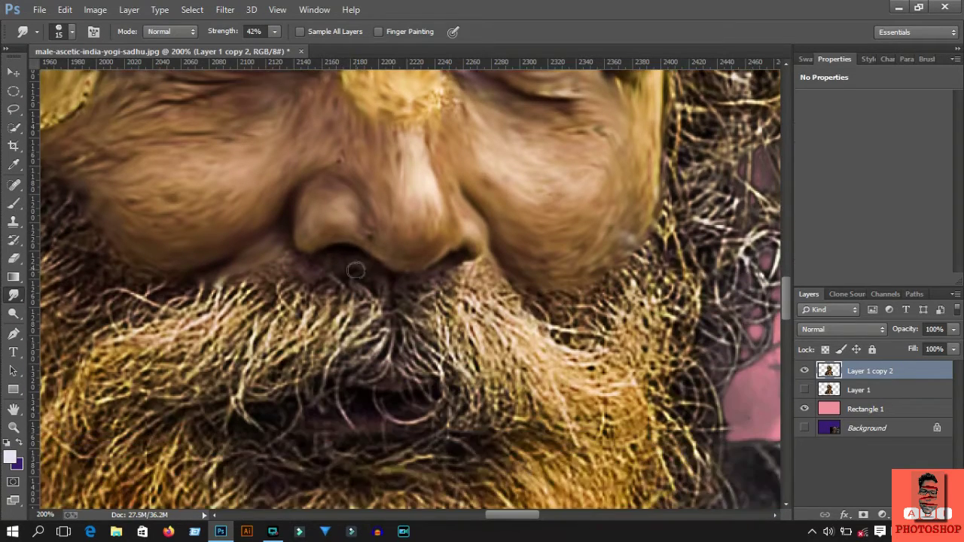
left_click_drag(346, 284, 226, 346)
left_click_drag(301, 295, 143, 391)
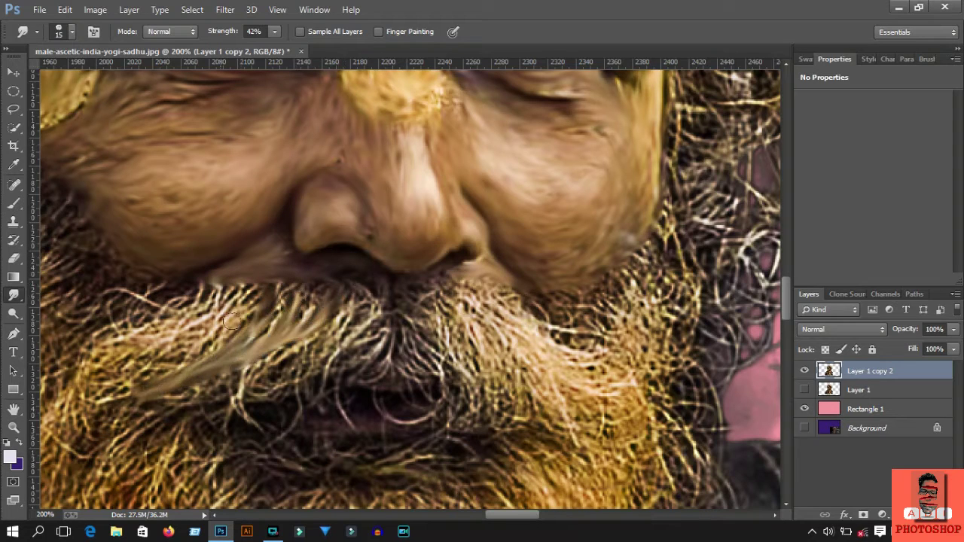
left_click_drag(256, 301, 129, 395)
left_click_drag(219, 309, 173, 380)
left_click_drag(363, 300, 227, 372)
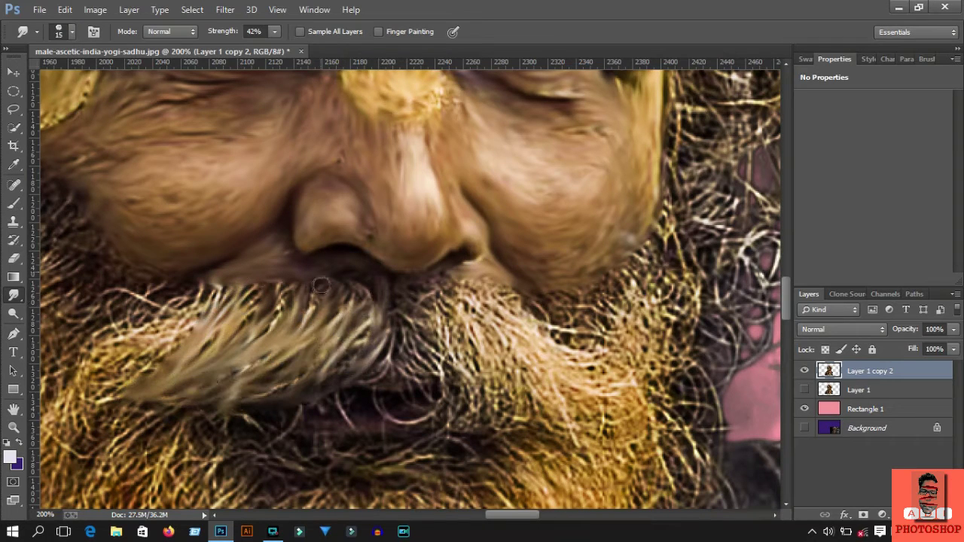
left_click_drag(320, 285, 267, 409)
mouse_move(214, 289)
left_mouse_down()
mouse_move(86, 395)
mouse_move(76, 380)
left_mouse_up()
left_click_drag(294, 295, 198, 385)
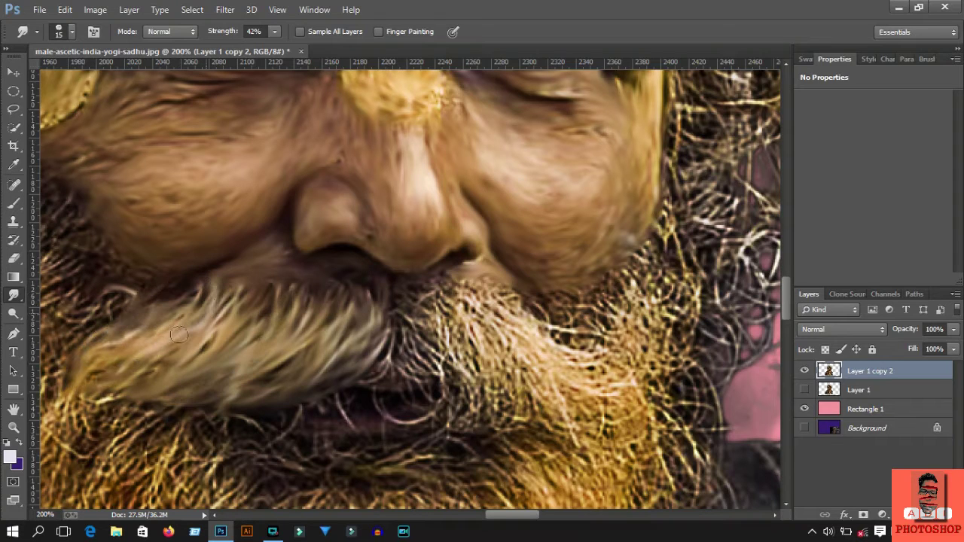
- Smudge the right moustache into a curving streak that flows over the beard
left_click_drag(448, 293, 663, 380)
mouse_move(482, 290)
left_mouse_down()
mouse_move(678, 373)
mouse_move(663, 369)
left_mouse_up()
key("ctrl+alt+z")
key("ctrl+alt+z")
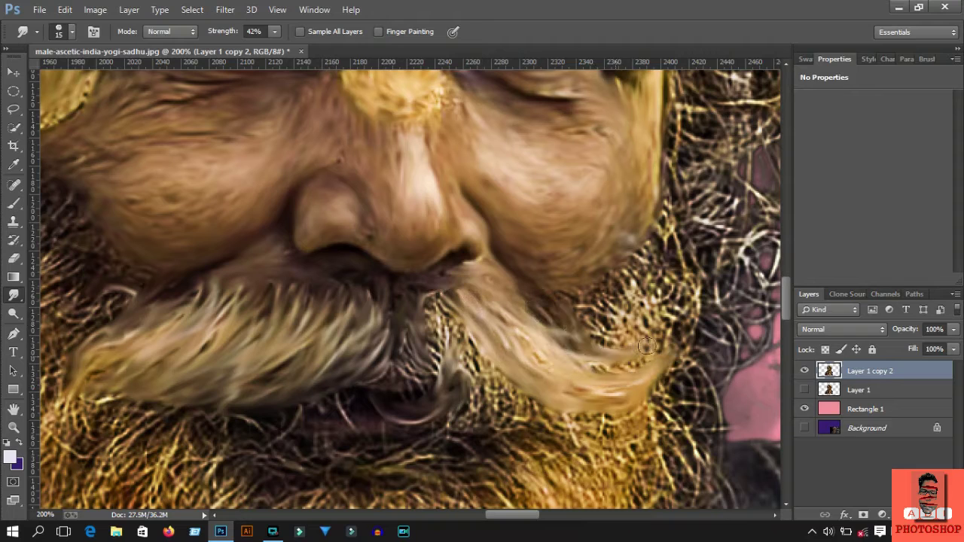
key("ctrl+alt+z")
left_click_drag(610, 322, 655, 363)
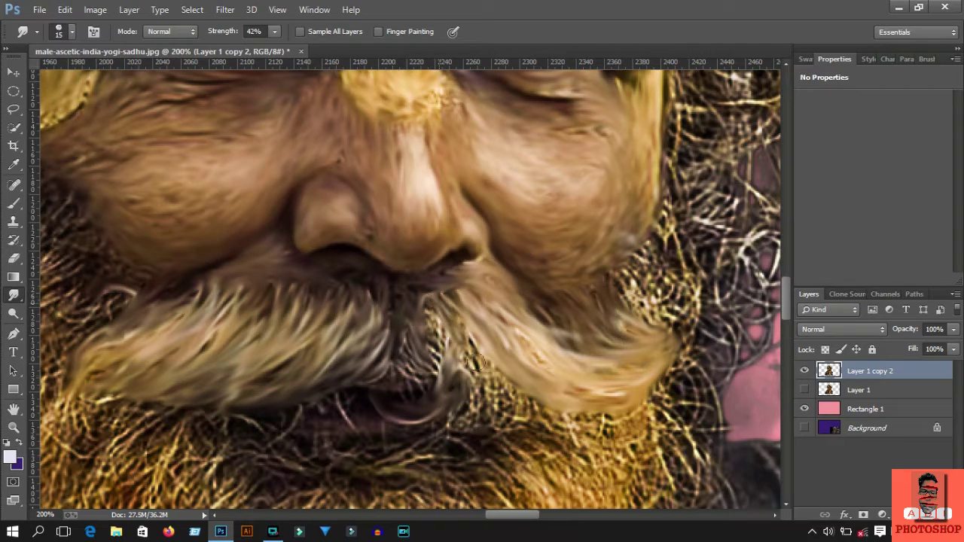
left_click_drag(474, 365, 565, 418)
left_click_drag(440, 301, 462, 382)
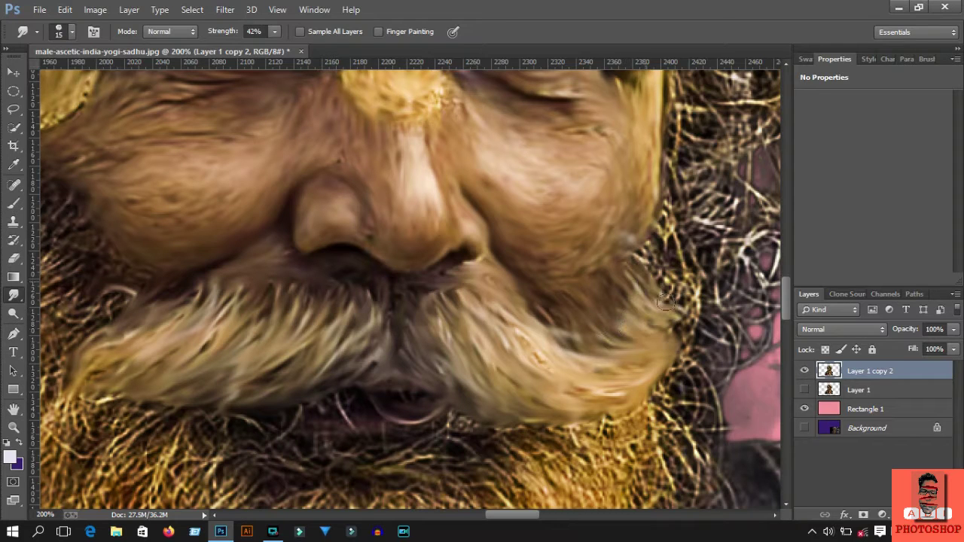
left_click_drag(666, 302, 656, 228)
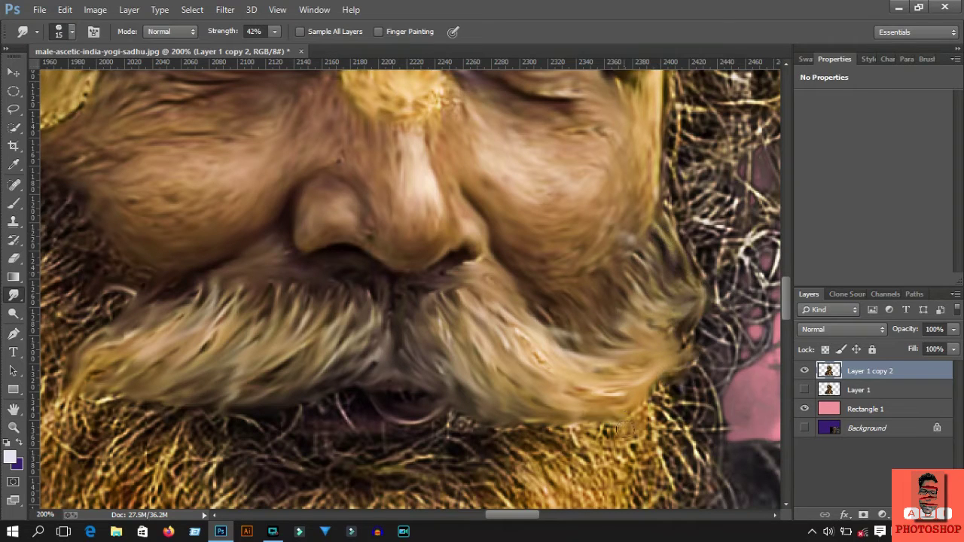
scroll(565, 435, "left", 5)
left_click_drag(489, 291, 544, 378)
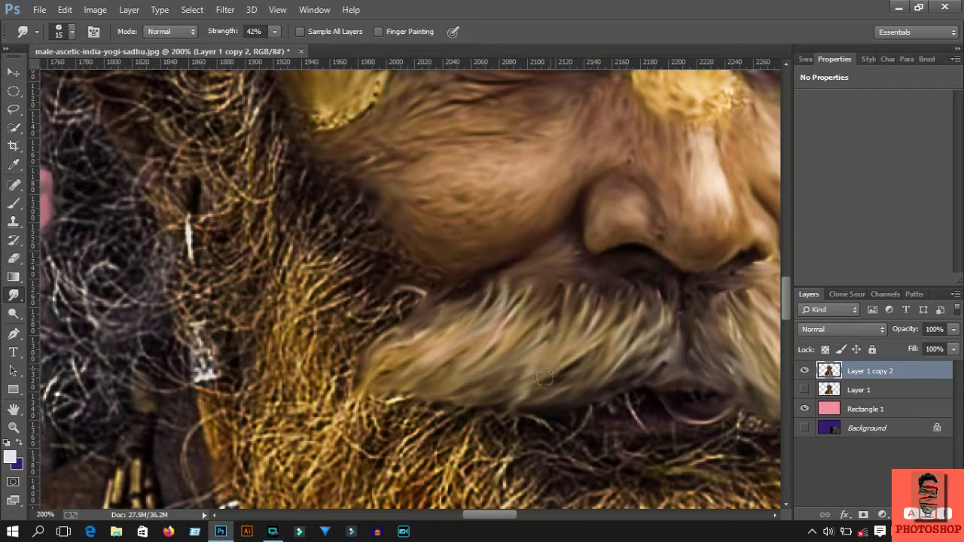
- Streak the lower-left beard hairs up and right toward the moustache
scroll(467, 512, "down", 1)
scroll(467, 512, "right", 4)
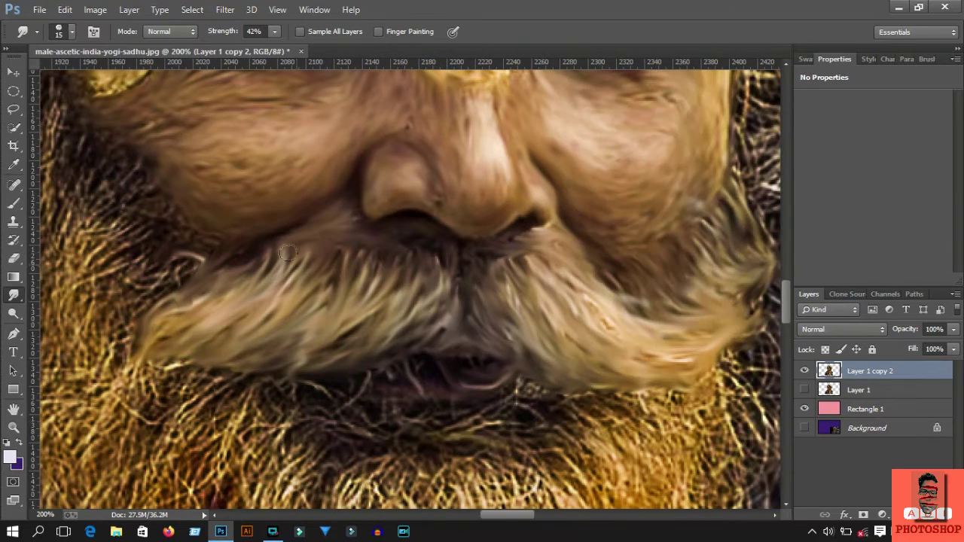
scroll(401, 133, "left", 5)
left_click_drag(350, 346, 429, 209)
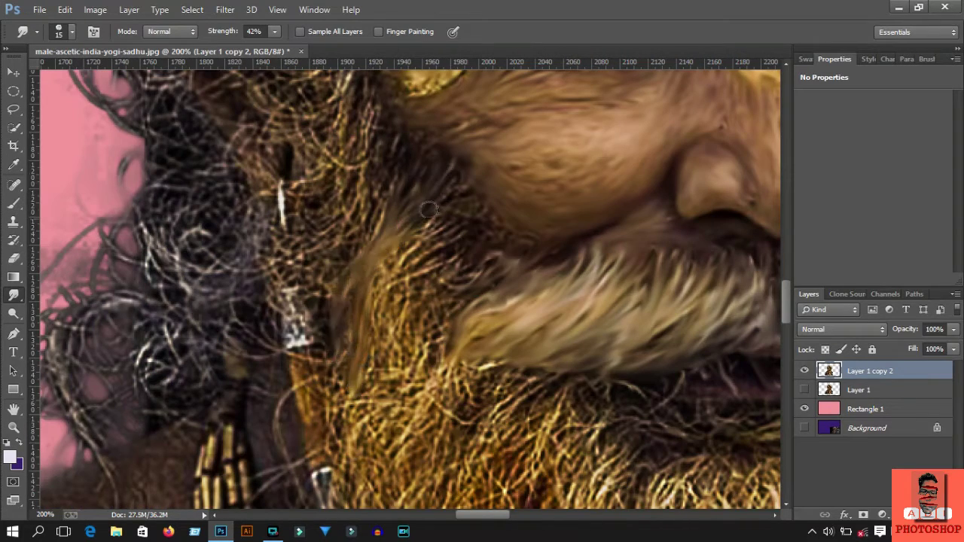
left_click_drag(325, 422, 465, 203)
left_click_drag(322, 459, 461, 201)
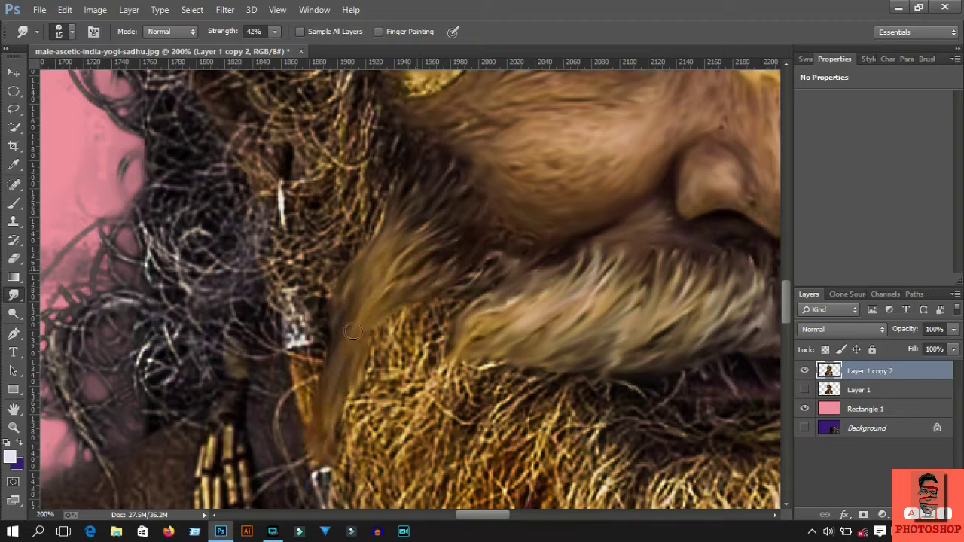
left_click_drag(354, 339, 474, 274)
left_click_drag(335, 459, 474, 293)
scroll(340, 396, "down", 1)
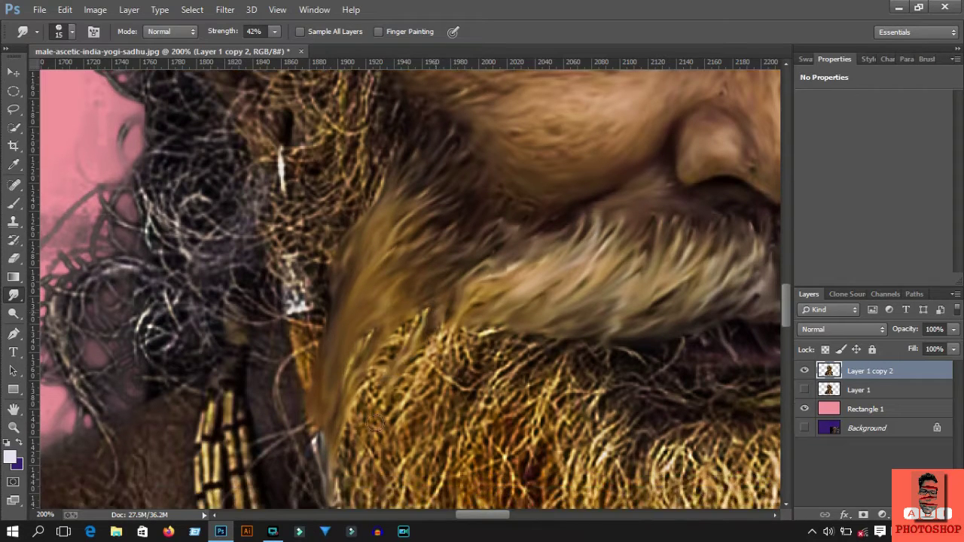
scroll(331, 410, "down", 1)
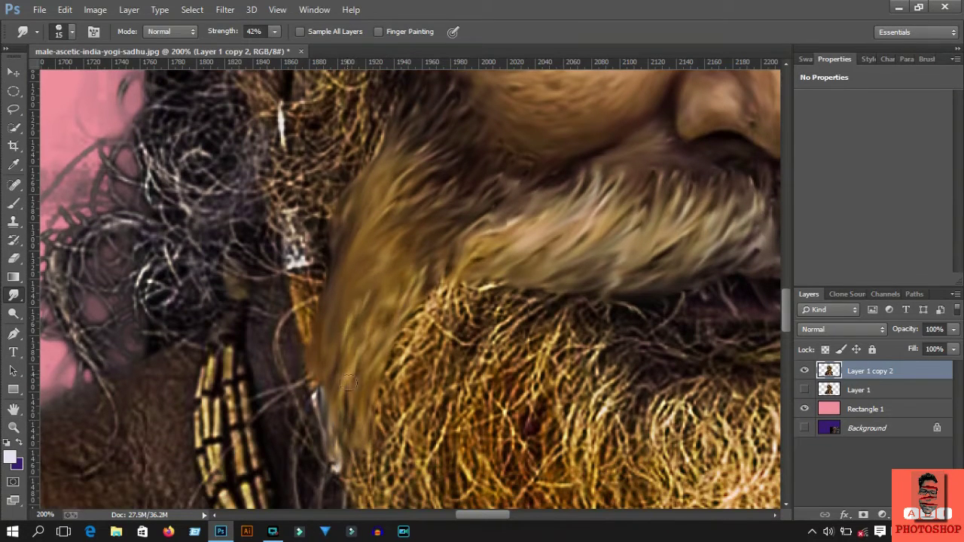
- Smear the beard edge up and right over the wiry strands
scroll(348, 382, "down", 1)
left_click_drag(391, 475, 451, 222)
left_click_drag(361, 505, 425, 249)
scroll(421, 249, "down", 1)
left_click_drag(399, 369, 482, 184)
left_click_drag(418, 437, 490, 184)
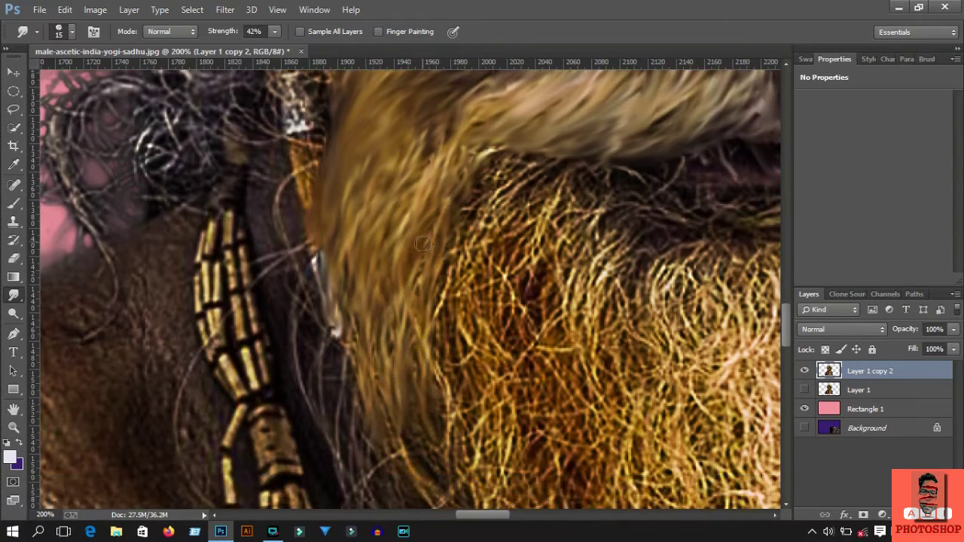
left_click_drag(391, 407, 422, 283)
left_click_drag(452, 437, 528, 169)
left_click_drag(448, 362, 527, 196)
mouse_move(456, 338)
left_mouse_down()
mouse_move(476, 235)
mouse_move(516, 162)
left_mouse_up()
left_click_drag(425, 387, 461, 253)
left_click_drag(461, 482, 542, 184)
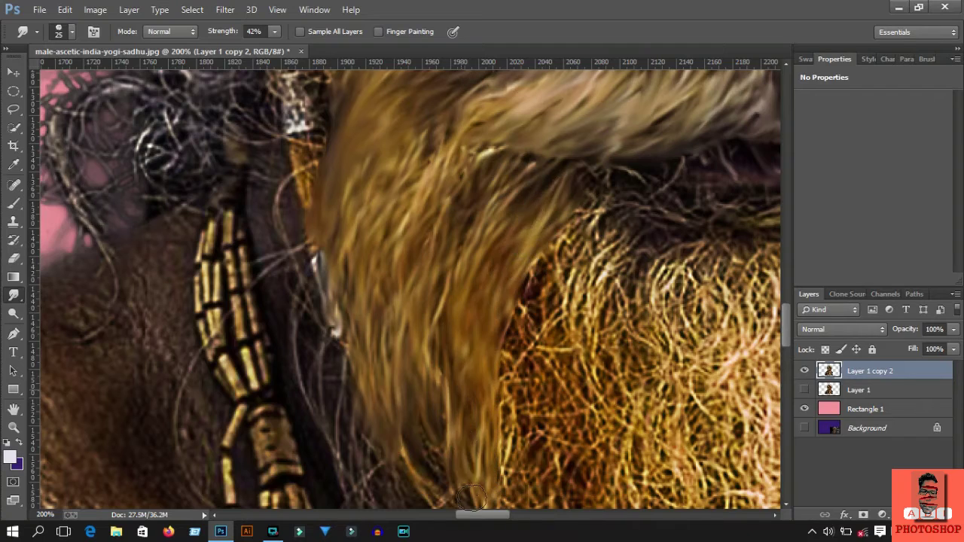
- Keep smoothing the lower beard edge into long flowing strands
scroll(482, 316, "right", 2)
left_click_drag(399, 377, 512, 181)
left_click_drag(400, 478, 471, 222)
scroll(409, 362, "down", 1)
scroll(409, 305, "down", 1)
left_click_drag(444, 482, 512, 166)
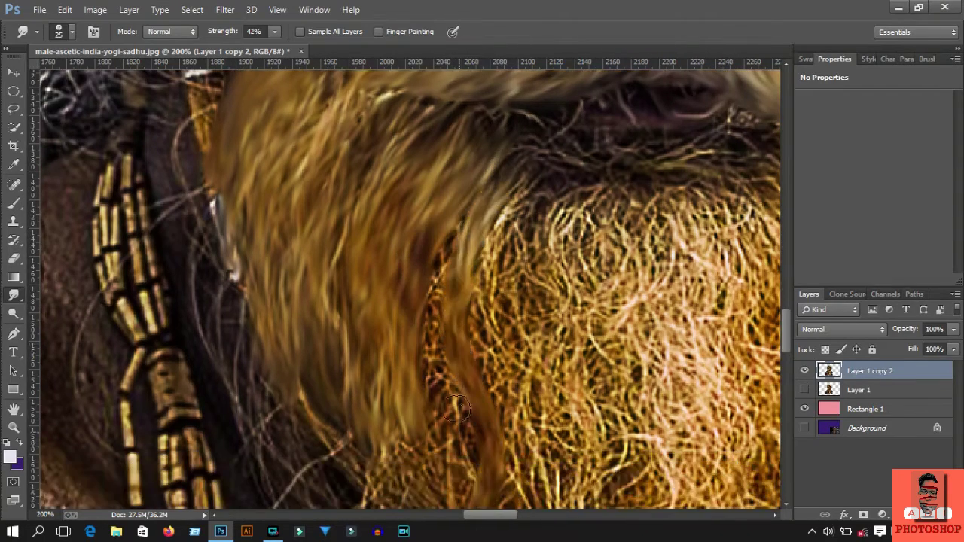
scroll(452, 317, "down", 1)
left_click_drag(421, 399, 459, 106)
left_click_drag(445, 449, 399, 293)
left_click_drag(354, 354, 301, 264)
scroll(439, 460, "up", 1)
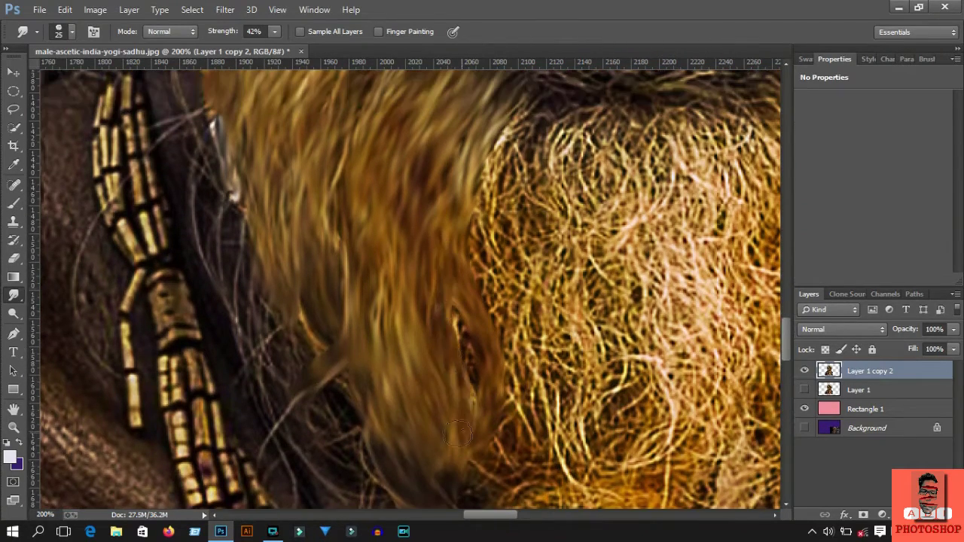
scroll(445, 422, "up", 1)
mouse_move(520, 482)
left_mouse_down()
mouse_move(542, 136)
mouse_move(462, 307)
left_mouse_up()
scroll(461, 306, "down", 1)
left_click_drag(520, 452, 497, 287)
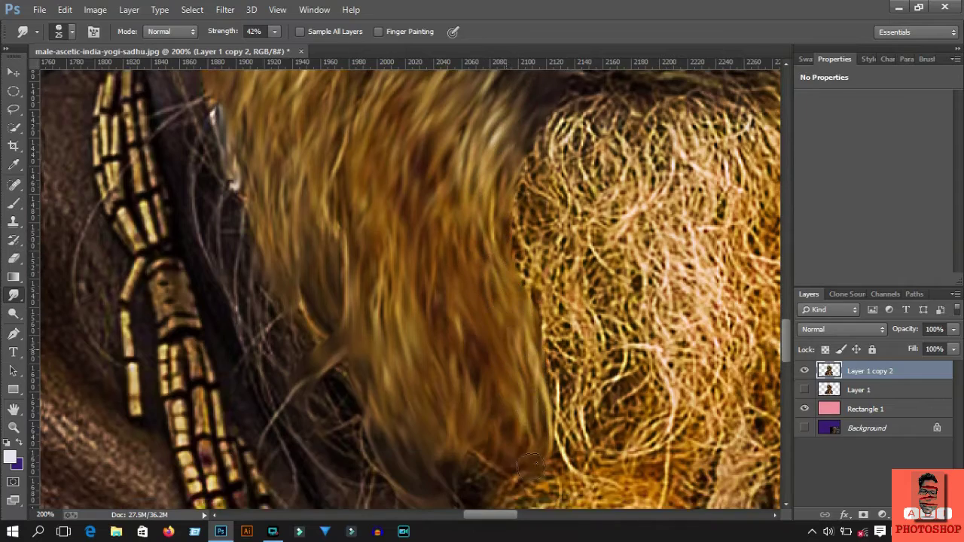
mouse_move(528, 497)
left_mouse_down()
mouse_move(557, 106)
mouse_move(527, 105)
left_mouse_up()
left_click_drag(557, 490, 527, 271)
- Smear several downward streaks through the beard, blending in the light strand
scroll(450, 350, "down", 1)
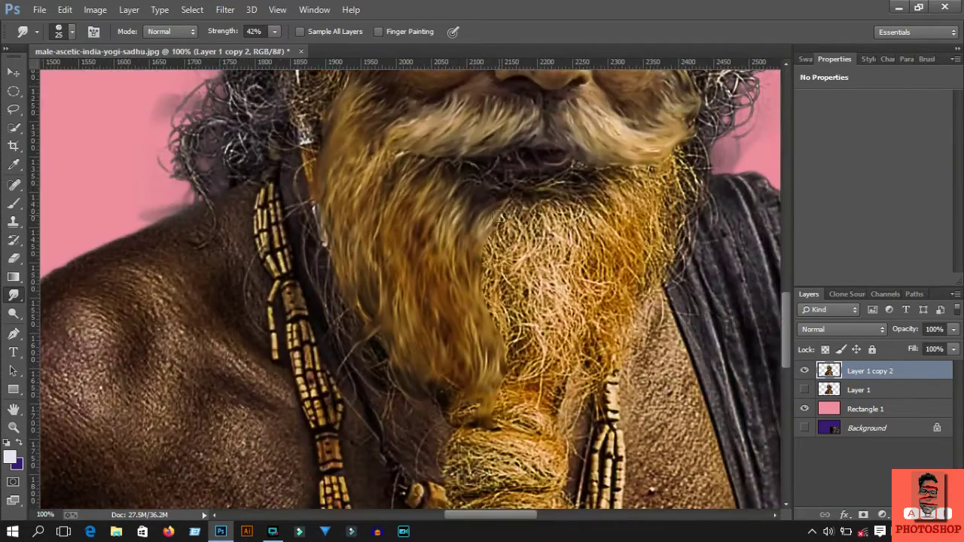
left_click_drag(501, 223, 499, 414)
left_click_drag(533, 199, 561, 399)
left_click_drag(537, 205, 553, 307)
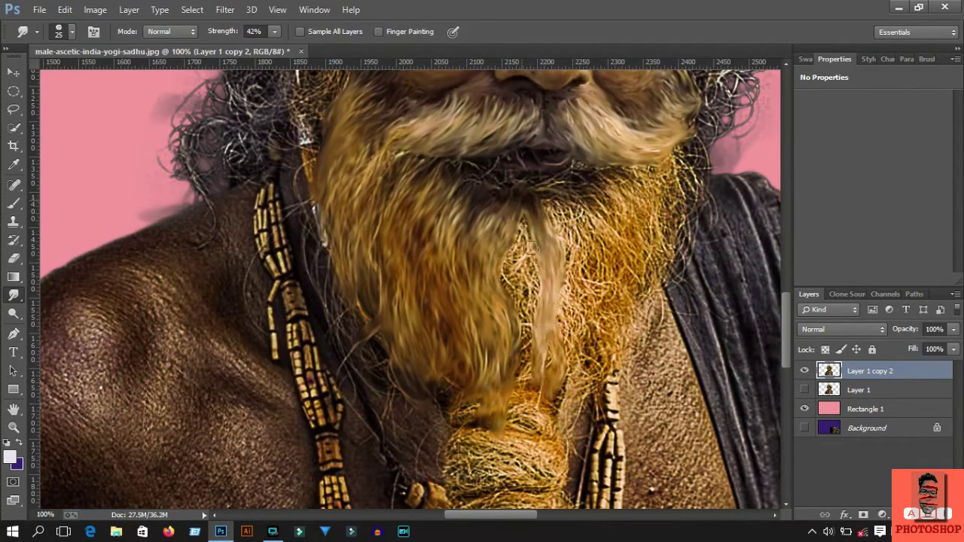
left_click_drag(531, 207, 536, 369)
left_click_drag(574, 265, 564, 410)
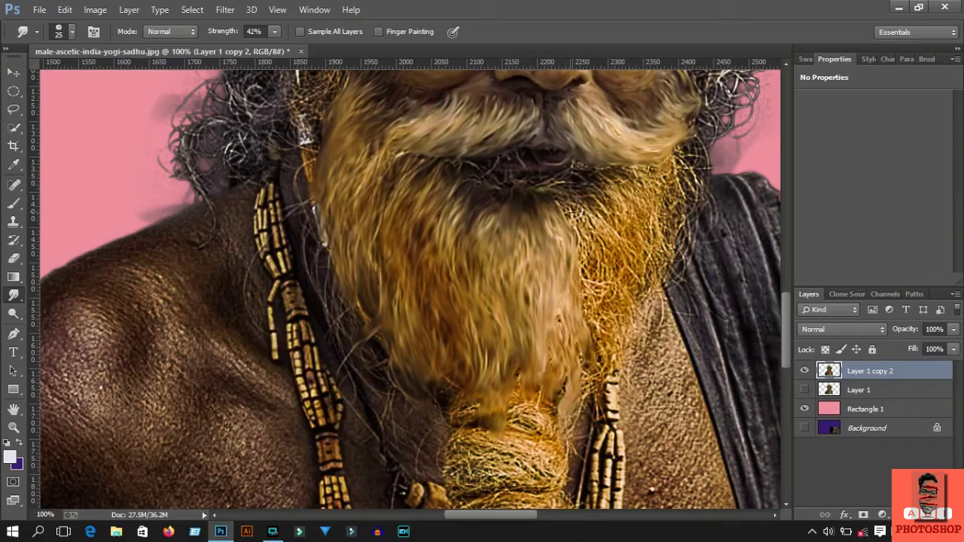
- Smudge the beard edge beside the jacket over the gold strands at brush size 20
scroll(580, 297, "up", 3)
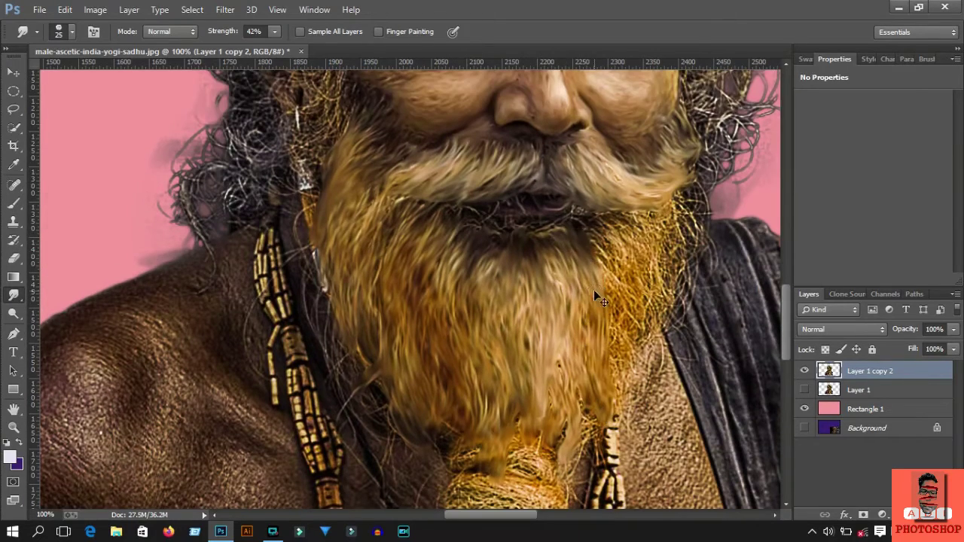
scroll(595, 297, "up", 1)
left_click_drag(369, 139, 508, 405)
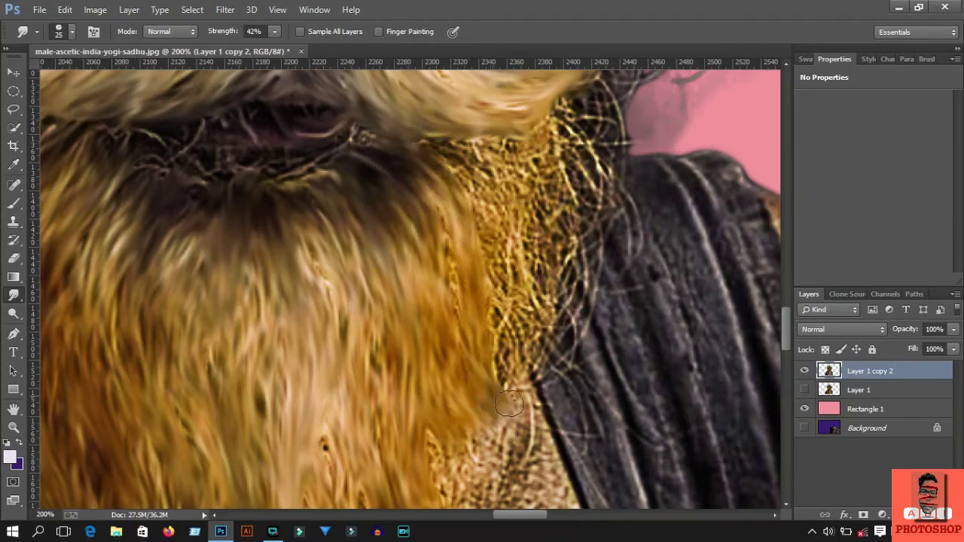
left_click_drag(452, 154, 512, 376)
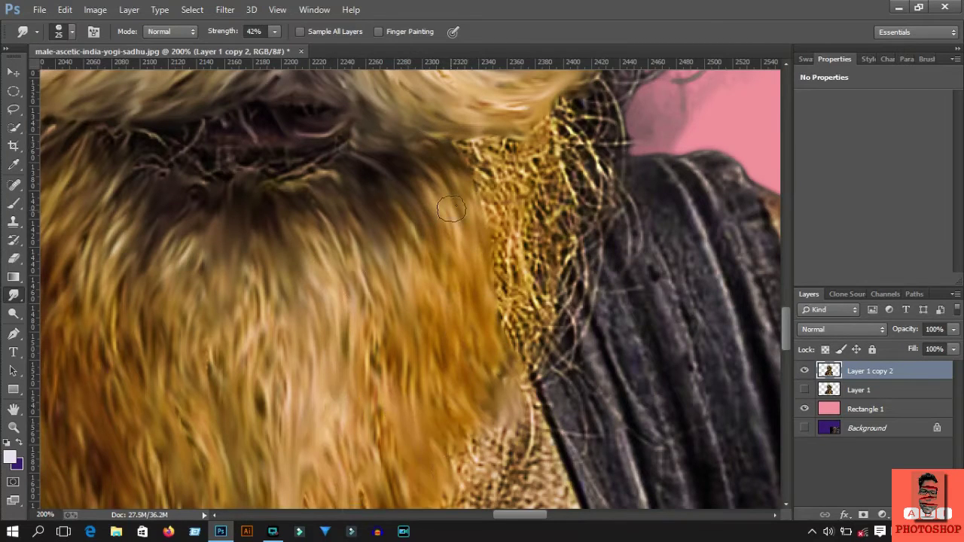
left_click_drag(452, 144, 527, 391)
left_click_drag(490, 151, 542, 422)
key("bracketleft")
mouse_move(549, 121)
left_mouse_down()
mouse_move(536, 241)
mouse_move(538, 489)
left_mouse_up()
- Smear the curly hair beside the cheek into soft streaks
scroll(580, 205, "up", 1)
scroll(580, 205, "up", 1)
scroll(580, 205, "up", 2)
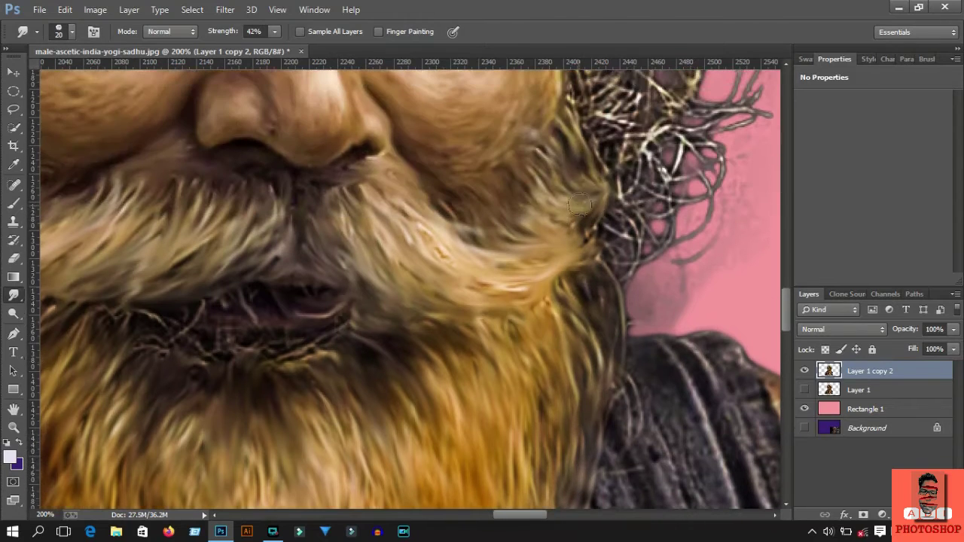
mouse_move(580, 205)
left_mouse_down()
mouse_move(678, 143)
mouse_move(625, 302)
left_mouse_up()
scroll(603, 124, "up", 1)
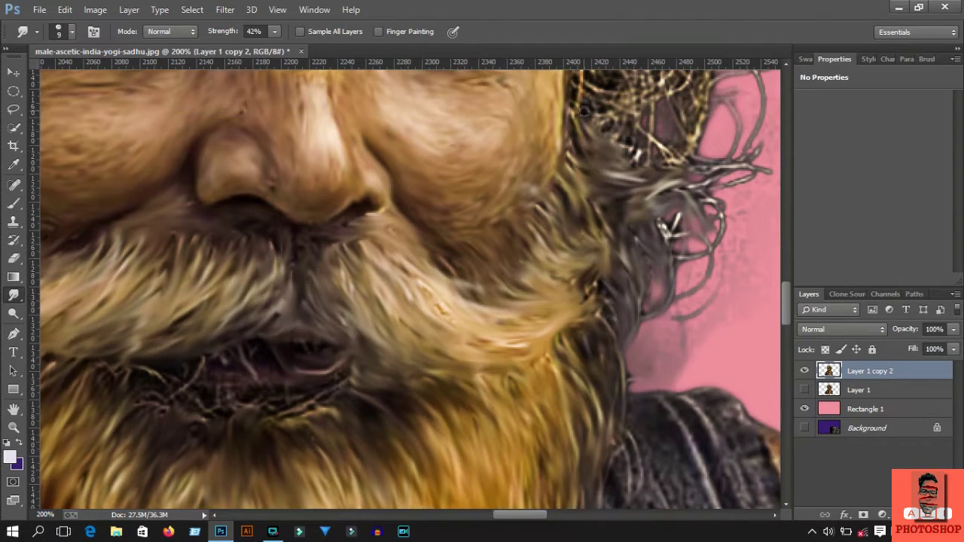
scroll(583, 112, "up", 1)
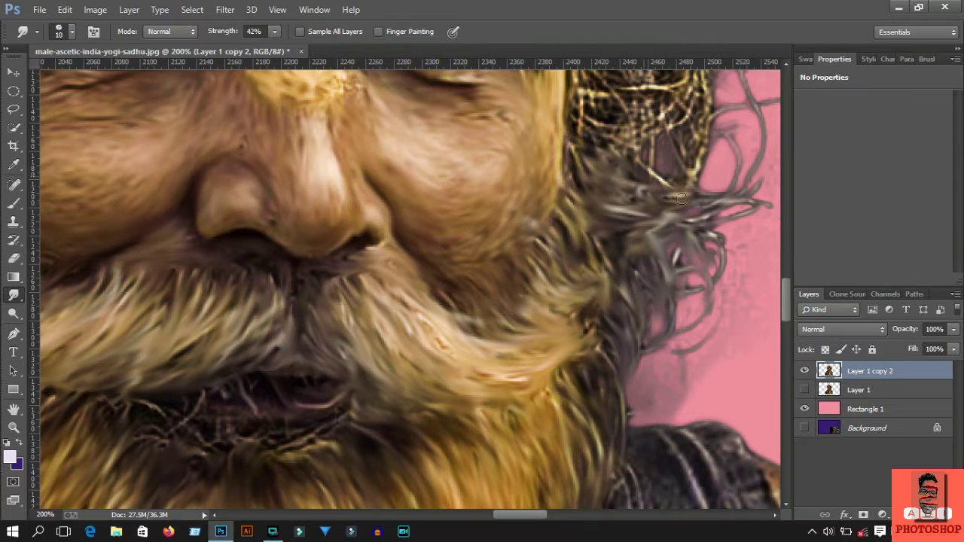
scroll(614, 170, "up", 1)
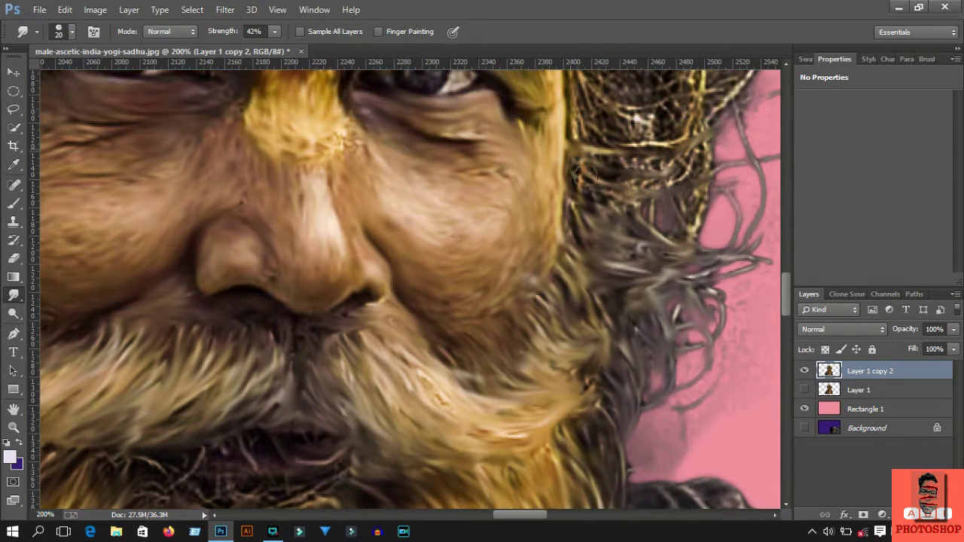
left_click_drag(587, 177, 701, 203)
- At 200% zoom, pull beard hair down over the top of the woven knot
scroll(334, 221, "down", 1)
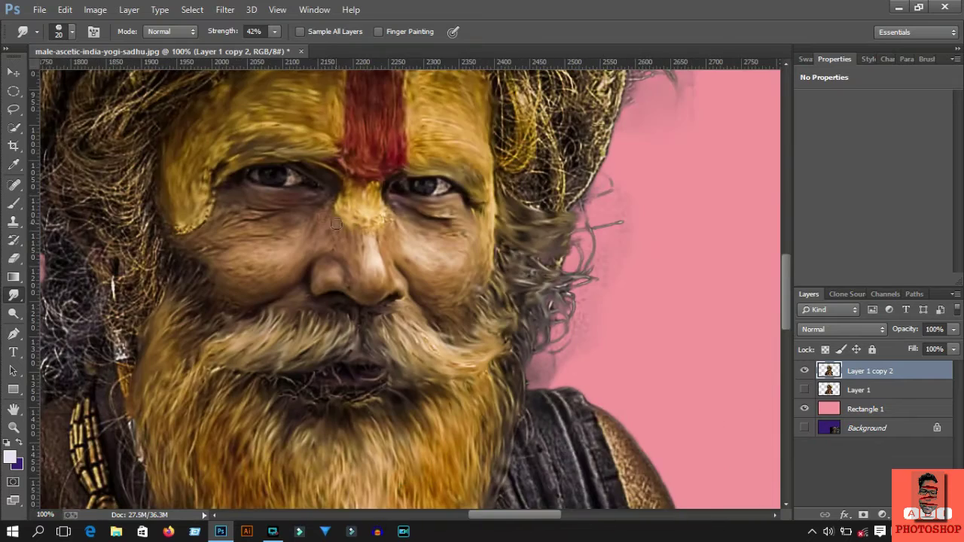
scroll(336, 224, "down", 4)
scroll(377, 378, "down", 1)
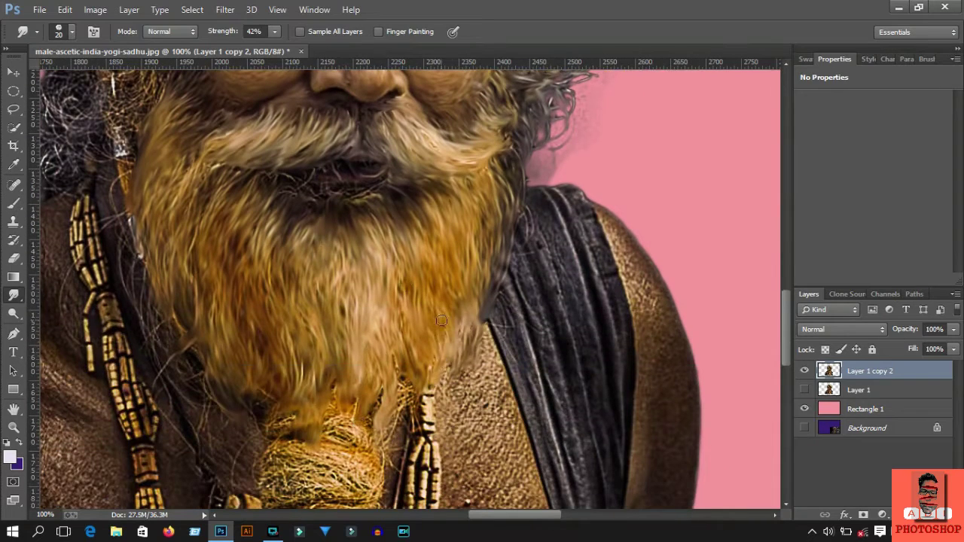
scroll(441, 320, "down", 1)
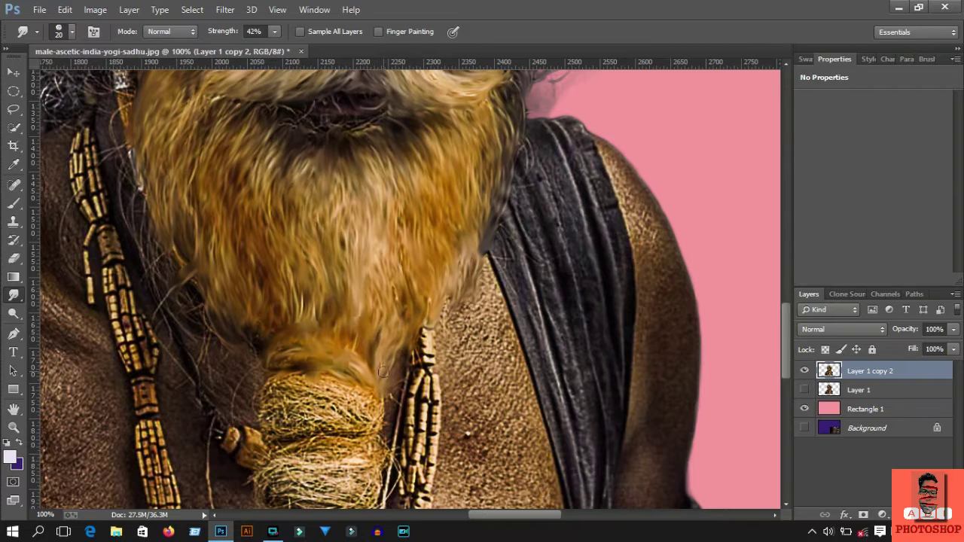
scroll(382, 371, "down", 1)
key("ctrl+plus")
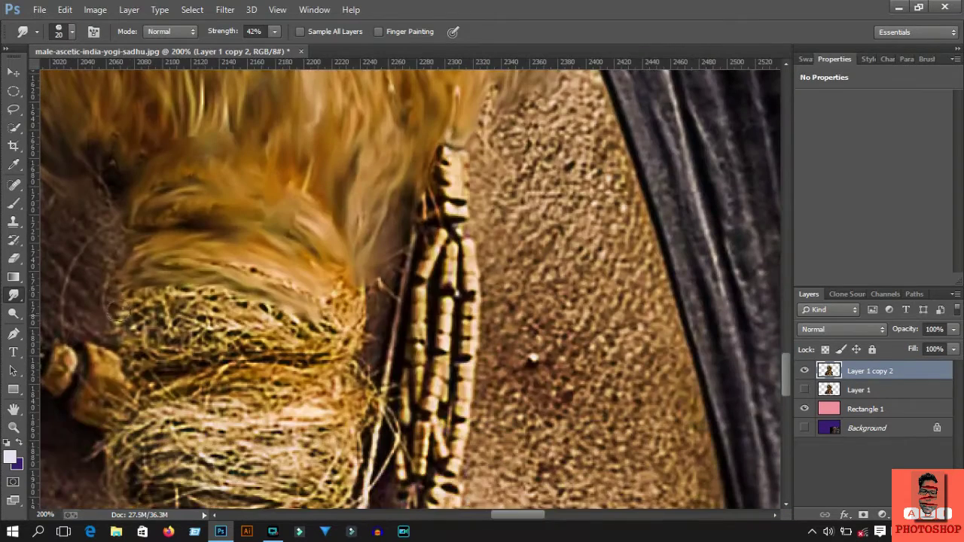
left_click_drag(113, 301, 317, 316)
mouse_move(151, 264)
left_mouse_down()
mouse_move(354, 376)
mouse_move(203, 381)
left_mouse_up()
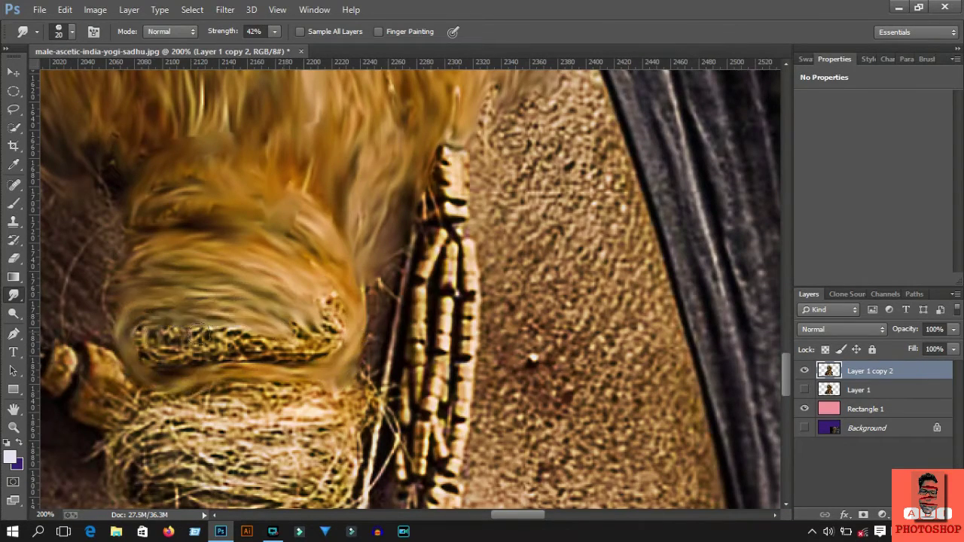
left_click_drag(136, 309, 350, 354)
- Drag the blonde hair down and across the woven knot
scroll(120, 334, "down", 1)
mouse_move(121, 334)
left_mouse_down()
mouse_move(347, 324)
mouse_move(98, 362)
mouse_move(316, 376)
mouse_move(99, 394)
mouse_move(317, 411)
left_mouse_up()
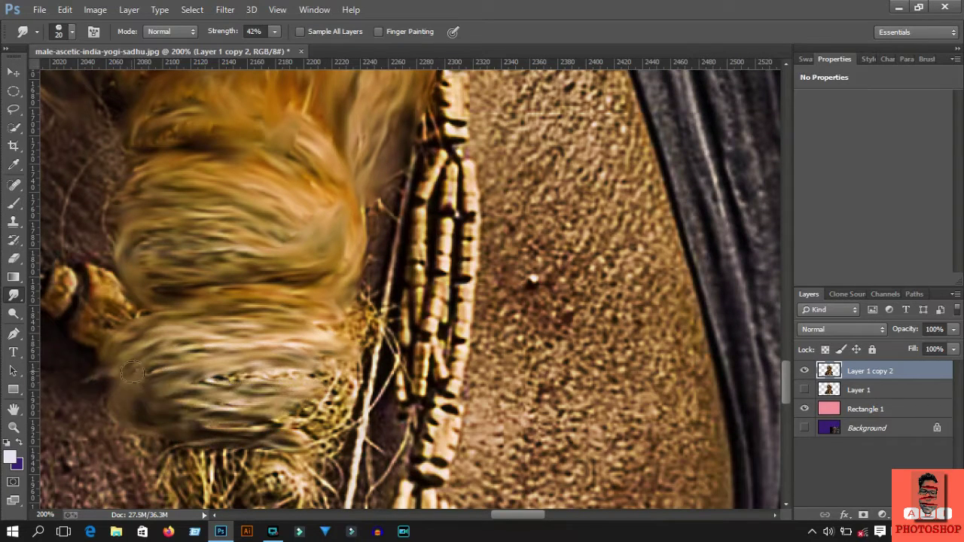
left_click_drag(129, 378, 351, 373)
scroll(375, 354, "down", 1)
scroll(347, 362, "down", 1)
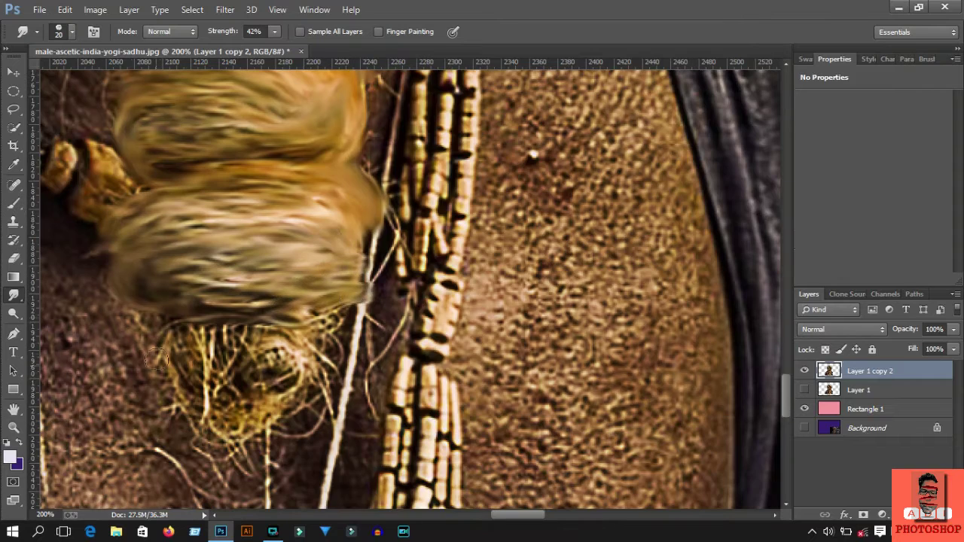
mouse_move(154, 338)
left_mouse_down()
mouse_move(241, 384)
mouse_move(300, 391)
mouse_move(331, 324)
mouse_move(226, 362)
left_mouse_up()
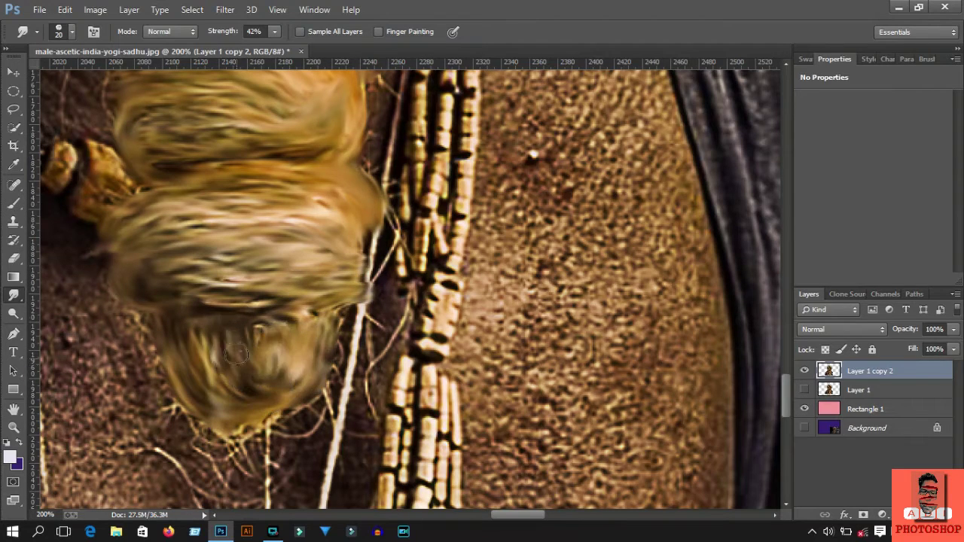
scroll(249, 353, "down", 1)
mouse_move(332, 316)
left_mouse_down()
mouse_move(266, 355)
mouse_move(263, 445)
left_mouse_up()
mouse_move(346, 211)
left_mouse_down()
mouse_move(391, 248)
mouse_move(335, 346)
left_mouse_up()
- Smudge the tuft below the beads, then return to 100% zoom
scroll(323, 377, "down", 1)
scroll(158, 348, "down", 1)
left_click_drag(256, 316, 268, 422)
left_click_drag(226, 286, 203, 407)
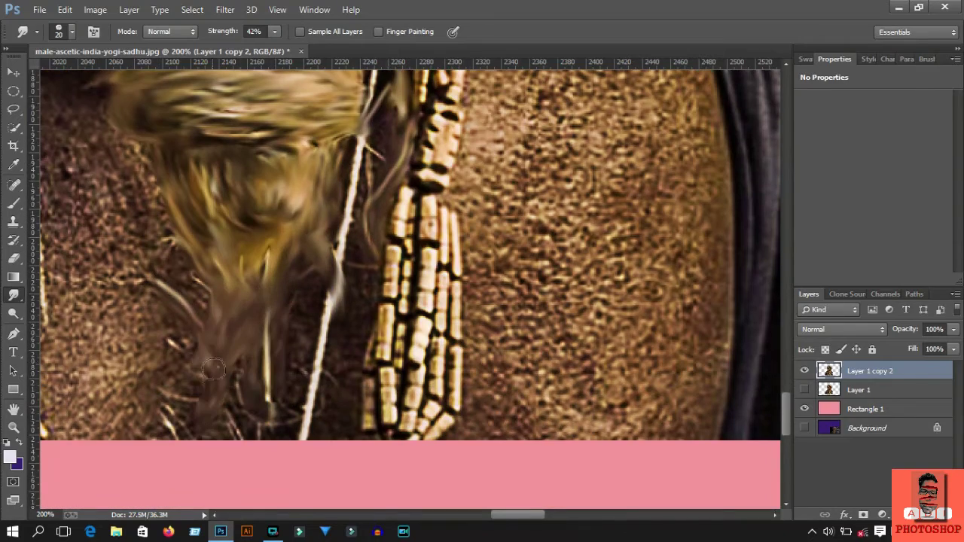
left_click_drag(211, 317, 173, 429)
left_click_drag(347, 173, 234, 316)
key("ctrl+minus")
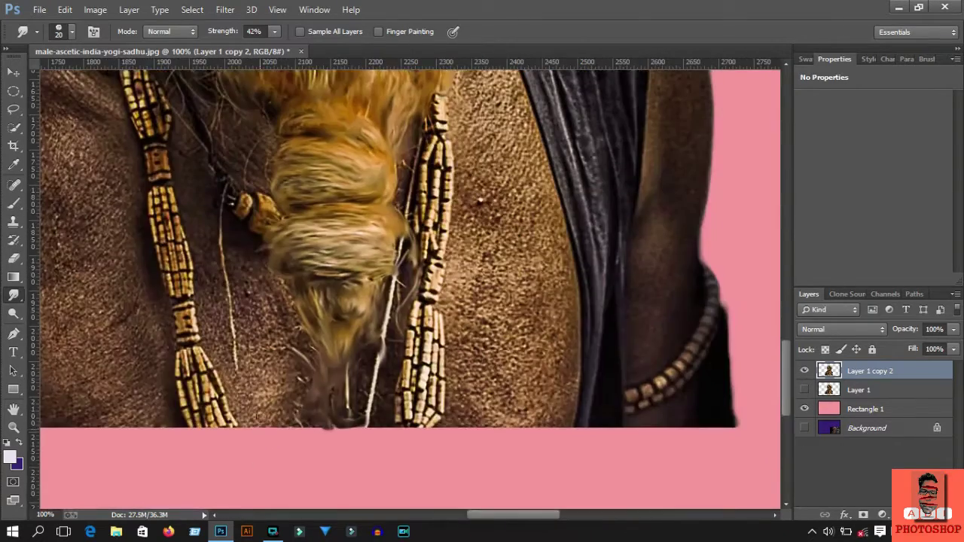
scroll(234, 316, "up", 5)
scroll(234, 317, "up", 3)
- Zoom in and smudge the hair beside and below the eye into smooth strokes
scroll(536, 245, "up", 2)
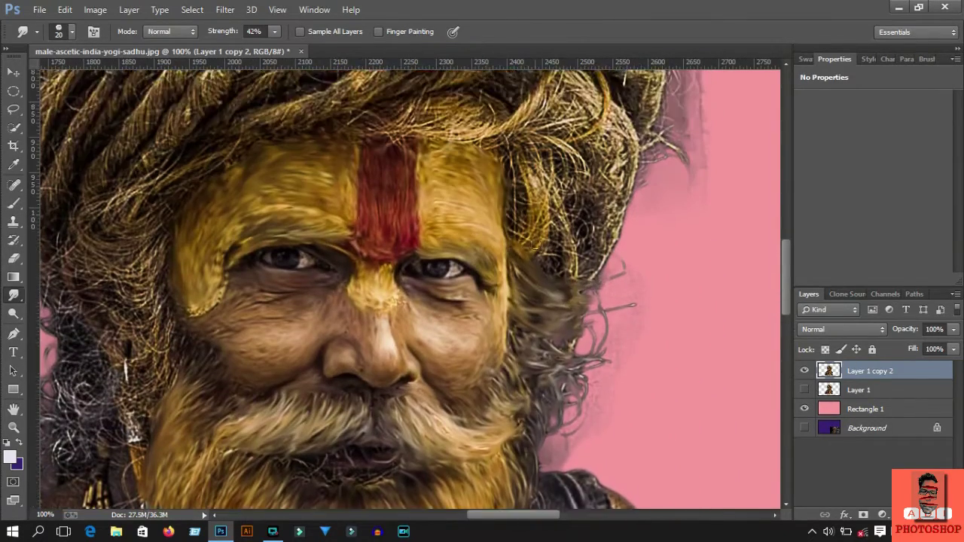
key("ctrl+plus")
scroll(410, 286, "left", 5)
mouse_move(429, 192)
left_mouse_down()
mouse_move(249, 241)
mouse_move(385, 311)
mouse_move(249, 256)
left_mouse_up()
mouse_move(301, 332)
left_mouse_down()
mouse_move(433, 308)
mouse_move(316, 361)
mouse_move(439, 327)
mouse_move(317, 377)
left_mouse_up()
scroll(438, 327, "down", 3)
left_click_drag(399, 301, 294, 332)
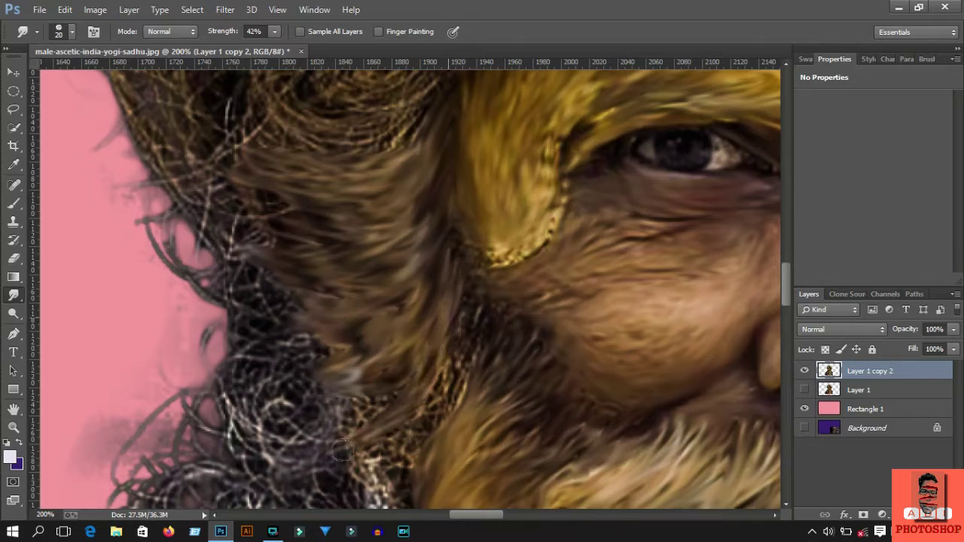
mouse_move(354, 422)
left_mouse_down()
mouse_move(456, 321)
mouse_move(392, 445)
left_mouse_up()
- Smear the dark curls along the left edge into soft strands against the pink background
scroll(377, 391, "down", 3)
left_click_drag(332, 399, 226, 324)
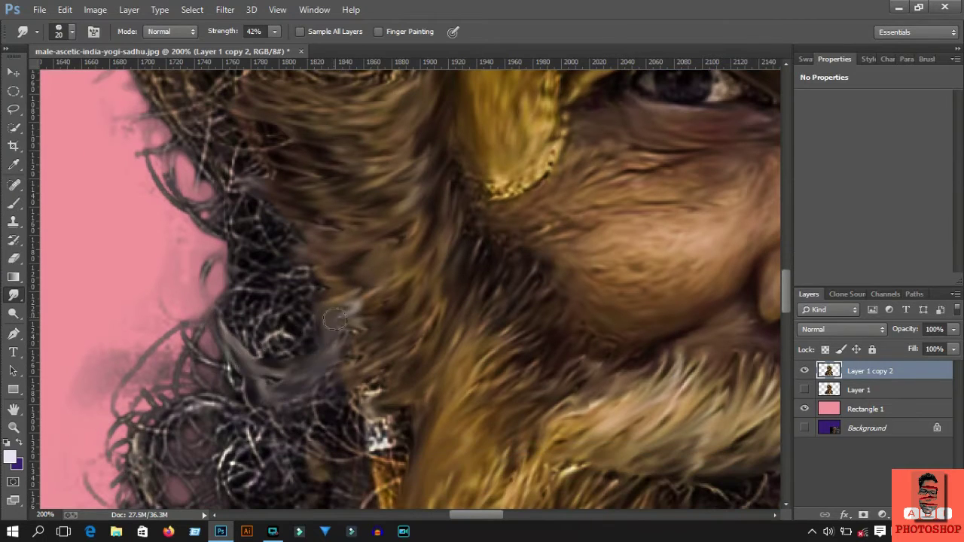
mouse_move(211, 286)
left_mouse_down()
mouse_move(326, 330)
mouse_move(332, 406)
left_mouse_up()
scroll(332, 407, "down", 3)
left_click_drag(248, 331, 135, 369)
left_click_drag(128, 317, 172, 464)
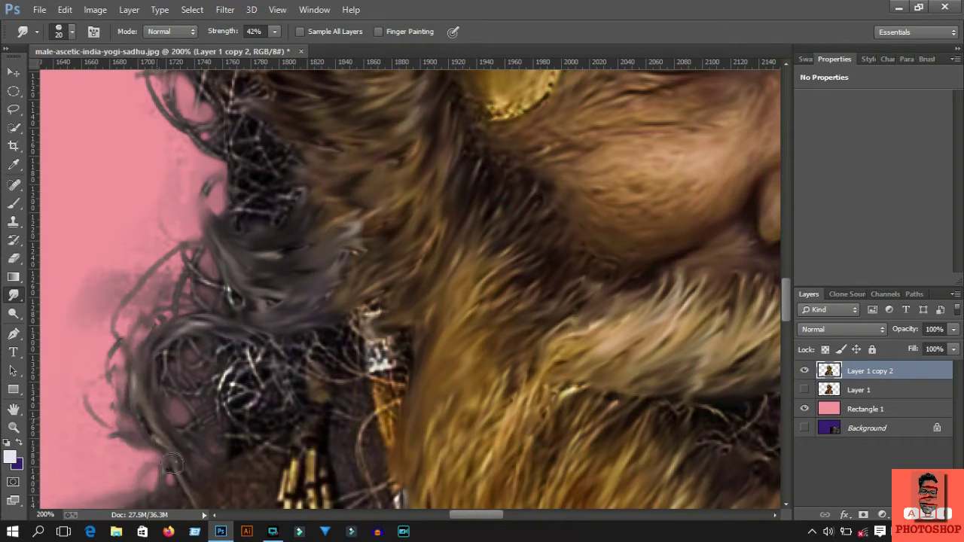
left_click_drag(265, 344, 392, 422)
scroll(402, 322, "down", 3)
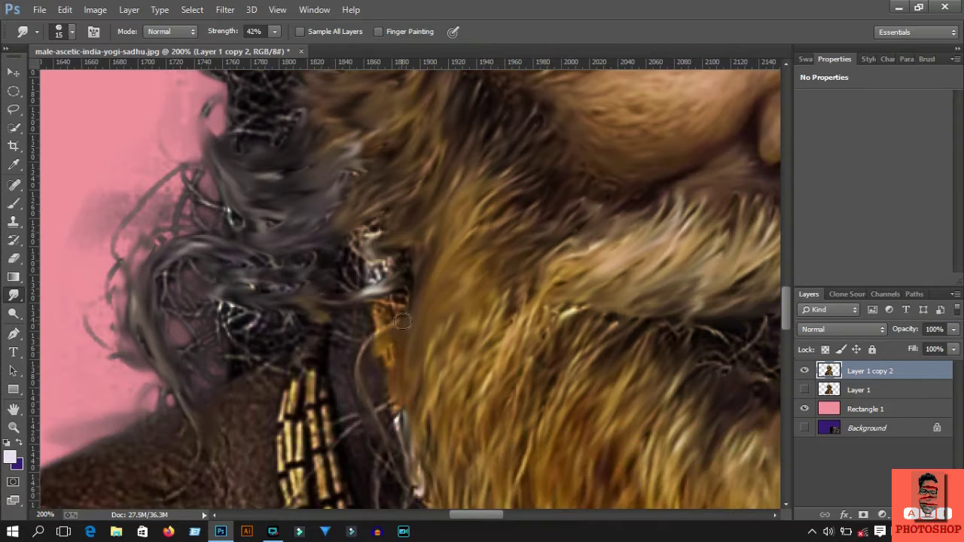
mouse_move(309, 323)
left_mouse_down()
mouse_move(214, 316)
mouse_move(239, 273)
left_mouse_up()
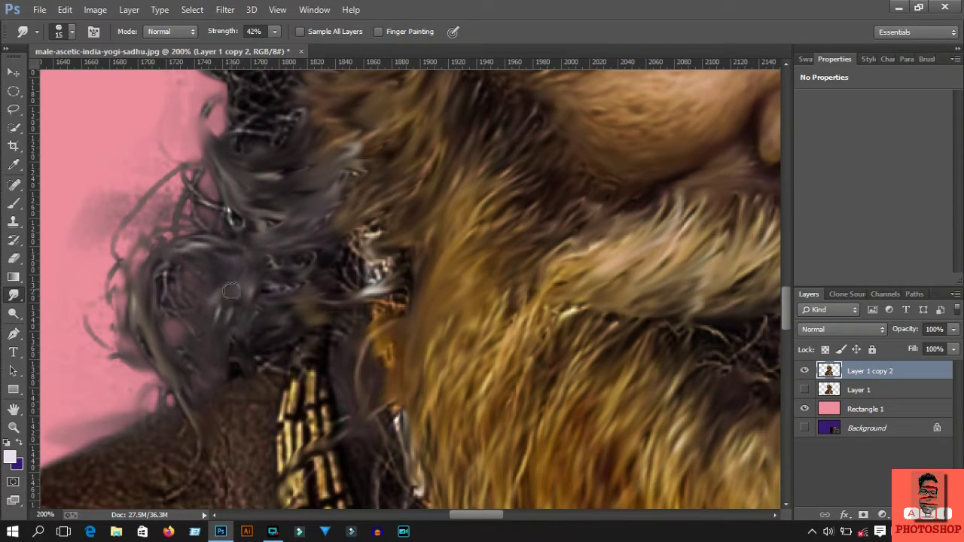
left_click_drag(173, 271, 105, 308)
mouse_move(338, 247)
left_mouse_down()
mouse_move(391, 271)
mouse_move(376, 309)
left_mouse_up()
- Fit the portrait on screen, zoom back to 200%, and enlarge the smudge brush to 20
key("ctrl+0")
key("ctrl+plus")
key("ctrl+plus")
key("ctrl+plus")
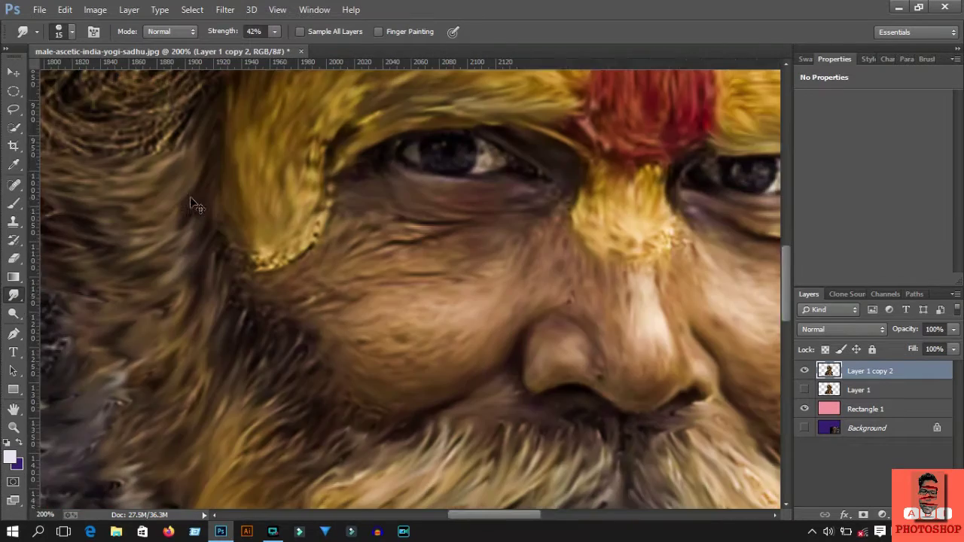
mouse_move(188, 226)
left_mouse_down()
mouse_move(412, 307)
mouse_move(361, 272)
mouse_move(316, 211)
left_mouse_up()
key("bracketright")
- Further blend the dark hair strands left of the face
scroll(393, 379, "down", 3)
scroll(394, 379, "down", 2)
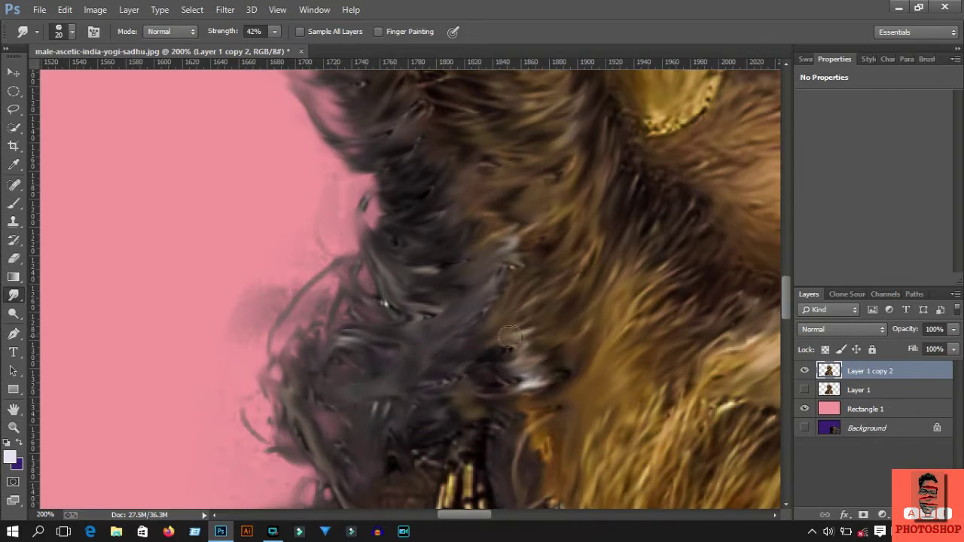
mouse_move(392, 376)
left_mouse_down()
mouse_move(354, 452)
mouse_move(286, 391)
left_mouse_up()
mouse_move(316, 339)
left_mouse_down()
mouse_move(397, 267)
mouse_move(311, 295)
left_mouse_up()
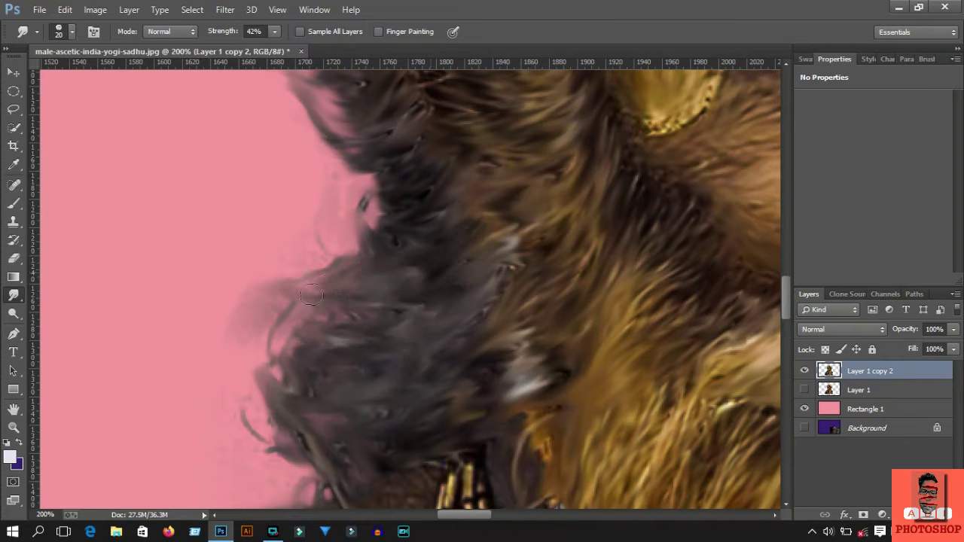
left_click_drag(437, 348, 463, 373)
- Smudge the hair strands near the top and bottom of the bun
scroll(441, 226, "up", 3)
left_click_drag(441, 218, 377, 256)
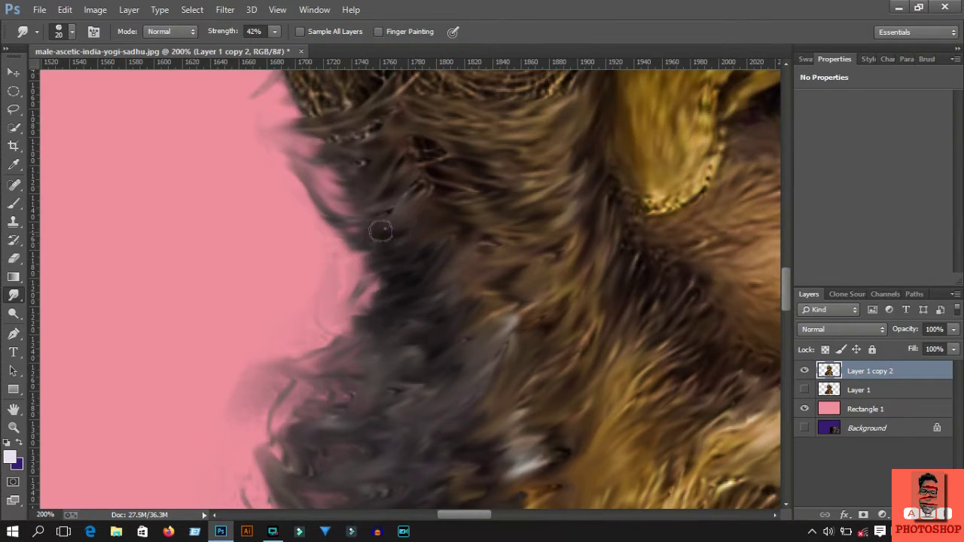
scroll(448, 218, "up", 3)
left_click_drag(448, 218, 361, 226)
scroll(376, 226, "up", 2)
left_click_drag(588, 150, 407, 226)
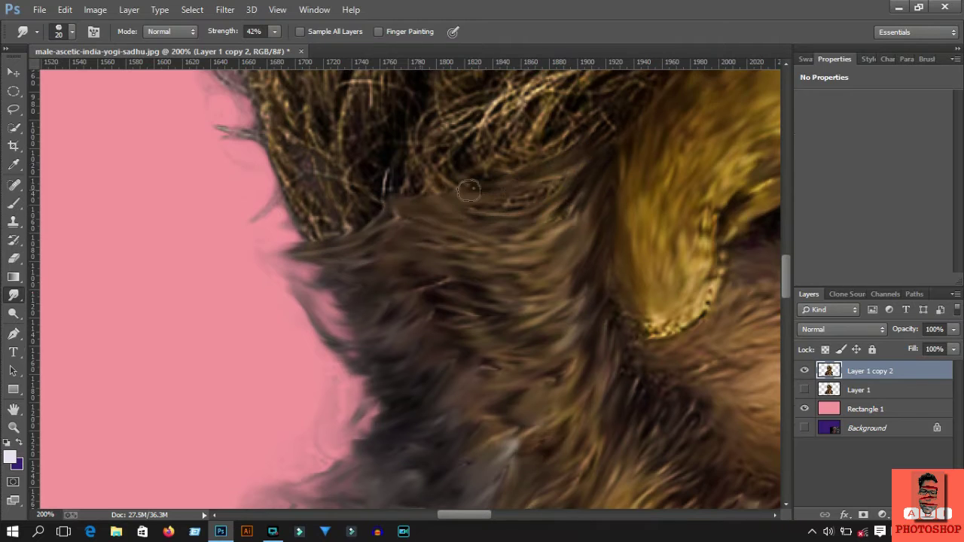
mouse_move(580, 173)
left_mouse_down()
mouse_move(500, 232)
mouse_move(422, 234)
mouse_move(414, 192)
mouse_move(497, 243)
left_mouse_up()
scroll(501, 231, "up", 2)
scroll(497, 225, "up", 2)
left_click_drag(595, 200, 407, 252)
scroll(407, 252, "up", 2)
left_click_drag(346, 260, 390, 324)
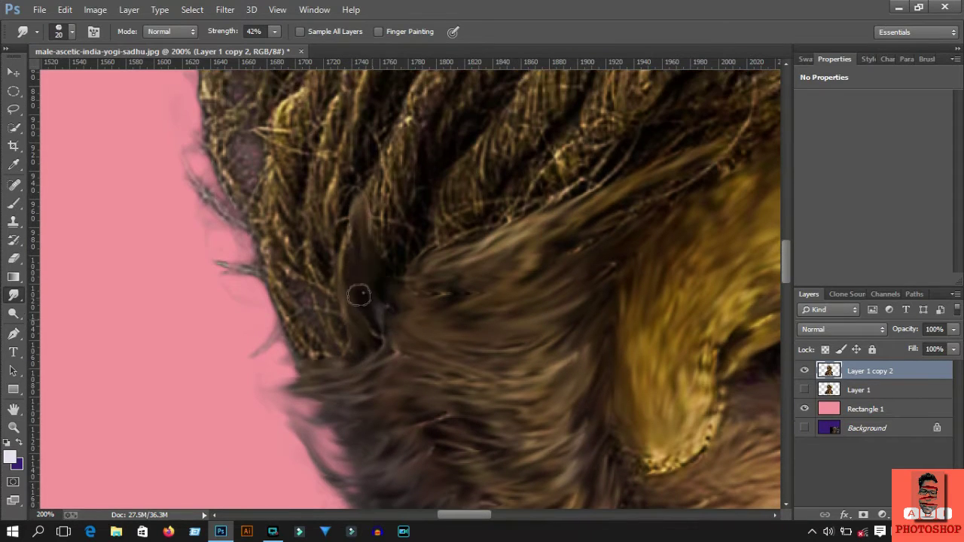
- Pull a dark hair strand upward and sweep it up-right toward the top of the bun
left_click_drag(358, 295, 381, 175)
scroll(380, 267, "up", 3)
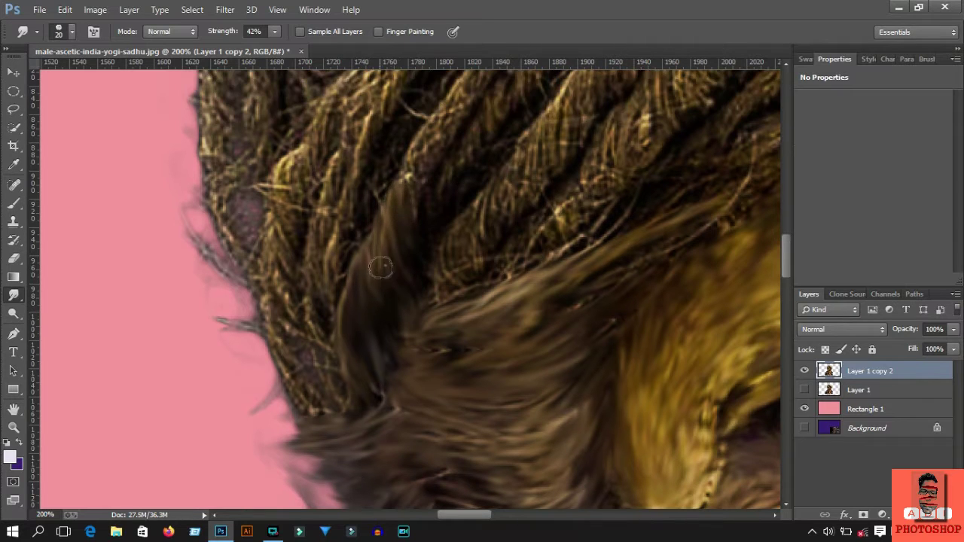
left_click_drag(447, 205, 446, 105)
scroll(446, 105, "up", 3)
left_click_drag(451, 181, 476, 144)
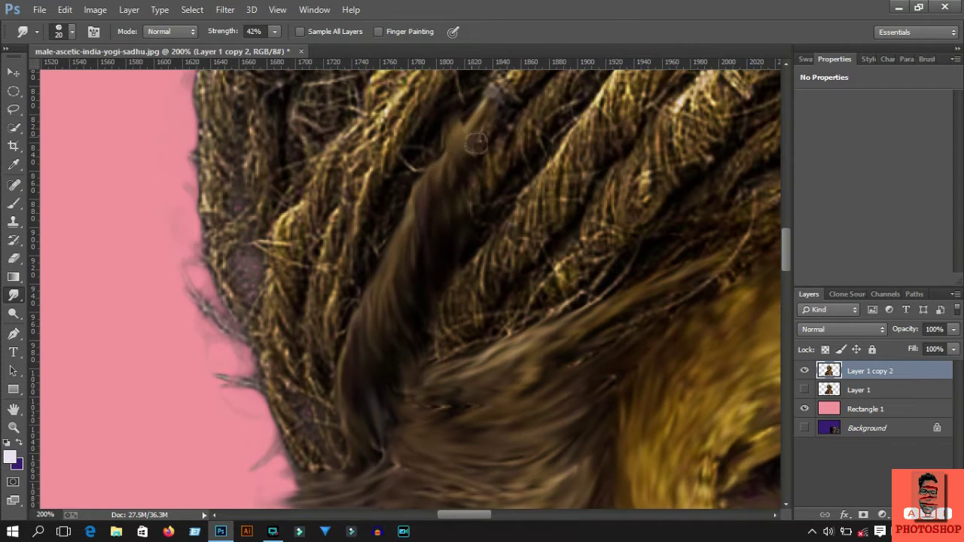
scroll(487, 153, "up", 3)
left_click_drag(489, 188, 577, 72)
scroll(576, 72, "up", 3)
left_click_drag(527, 166, 621, 75)
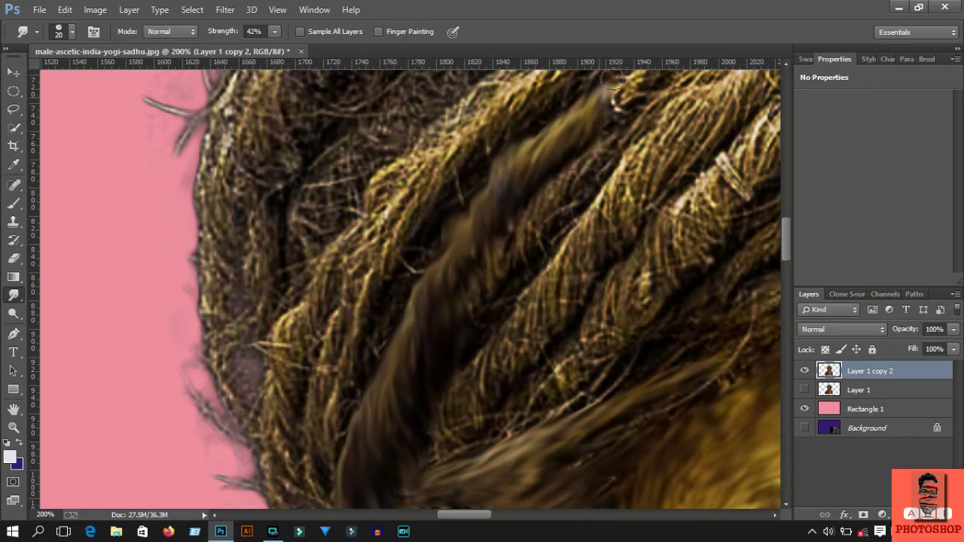
scroll(634, 145, "up", 3)
scroll(634, 145, "down", 3)
scroll(468, 321, "down", 2)
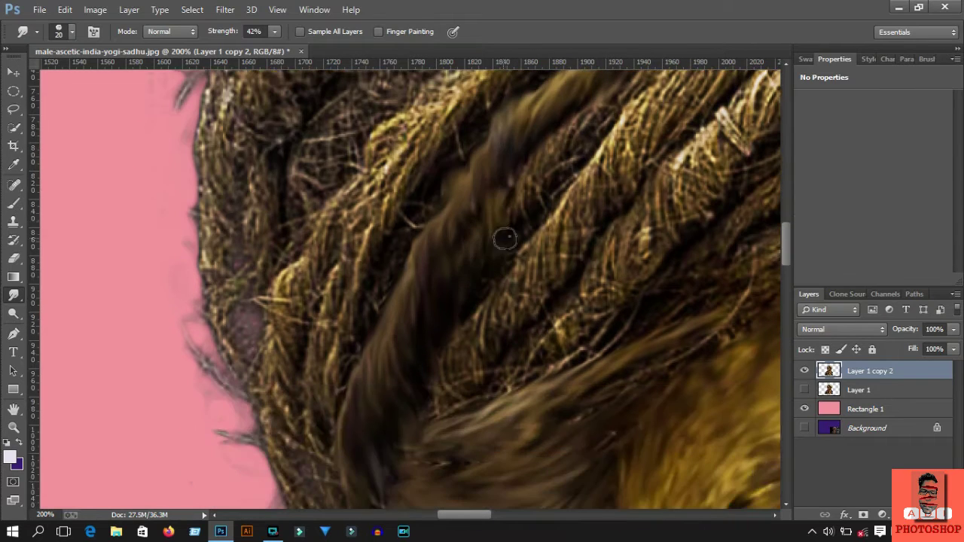
left_click_drag(505, 240, 595, 75)
scroll(450, 306, "down", 2)
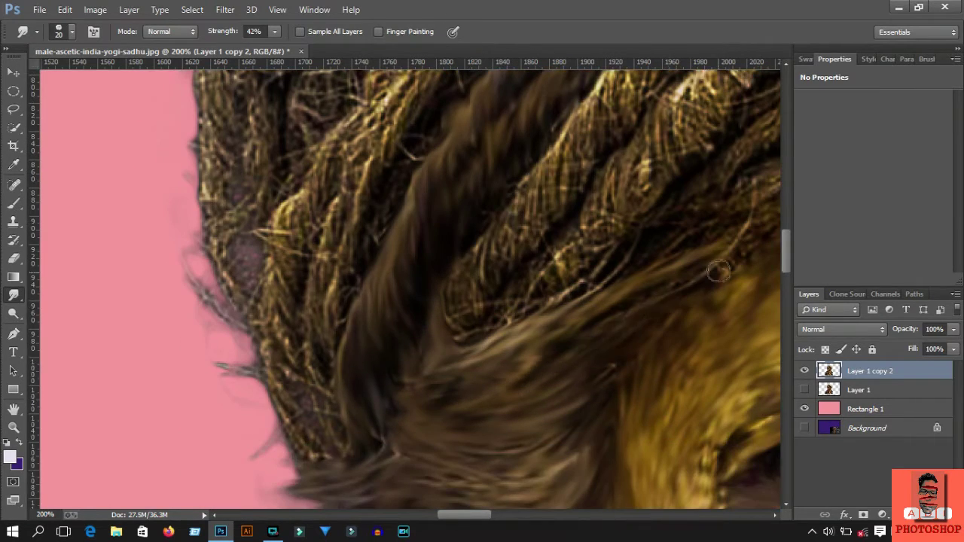
- Turn the rope texture into brown hair strokes smeared up and to the right
left_click_drag(465, 345, 497, 305)
left_click_drag(512, 261, 591, 91)
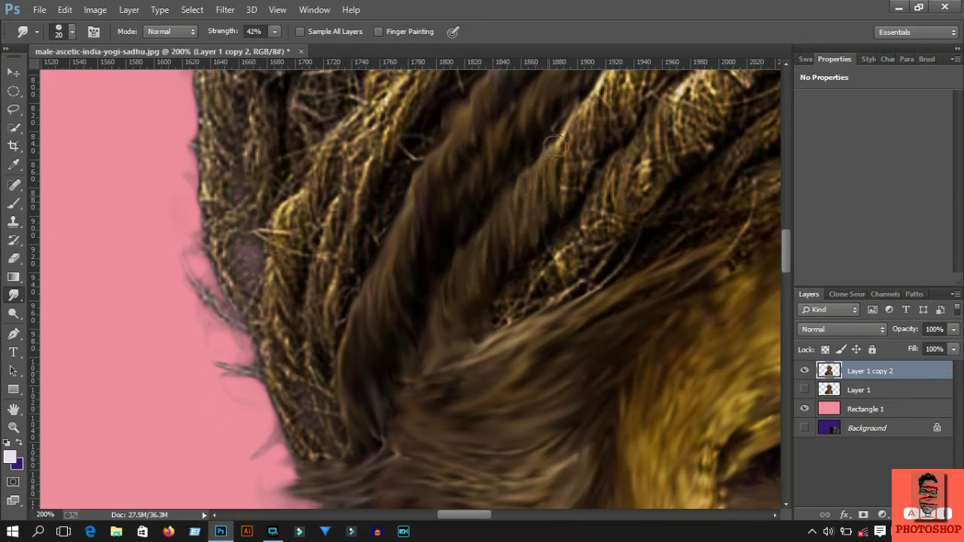
scroll(595, 151, "up", 2)
left_click_drag(610, 203, 723, 72)
scroll(657, 153, "up", 1)
scroll(603, 226, "up", 2)
scroll(527, 361, "down", 3)
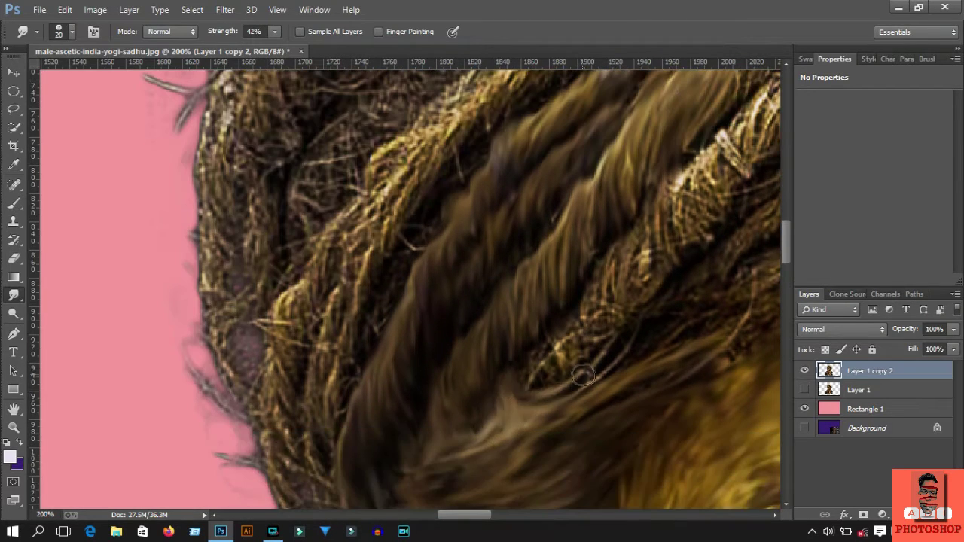
left_click_drag(584, 377, 562, 308)
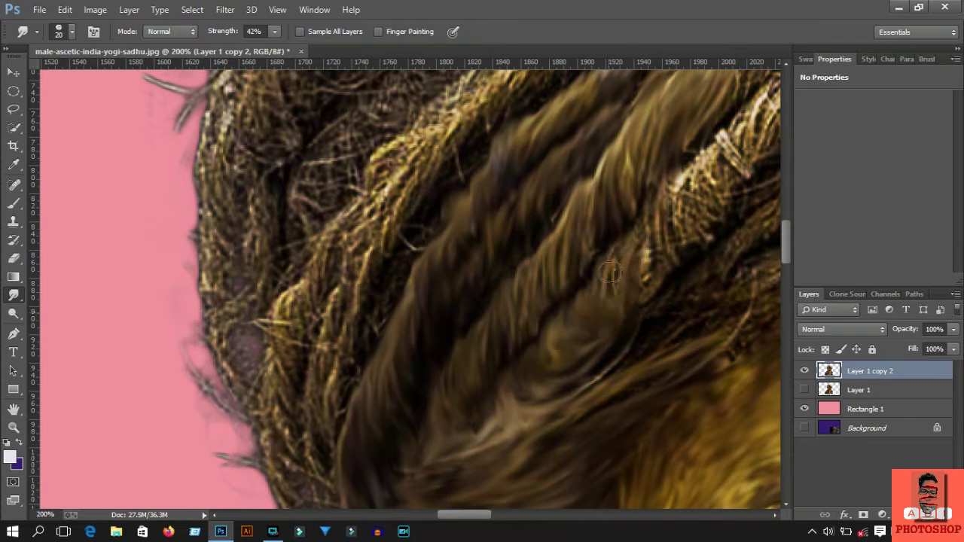
left_click_drag(611, 271, 666, 185)
left_click_drag(691, 226, 719, 113)
- Smooth the rope coil into long up-right strands along its length
scroll(490, 226, "right", 5)
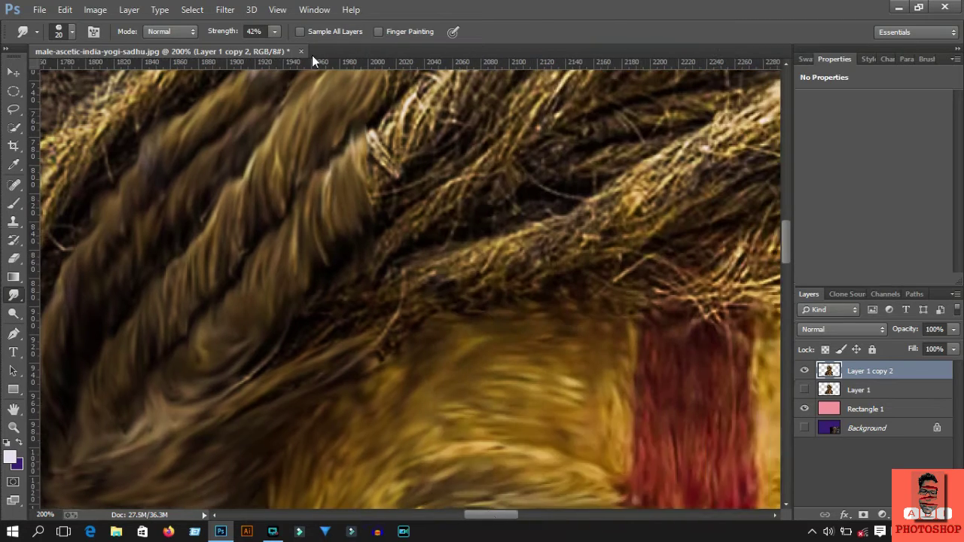
left_click_drag(380, 257, 372, 164)
left_click_drag(380, 218, 414, 147)
left_click_drag(422, 195, 475, 76)
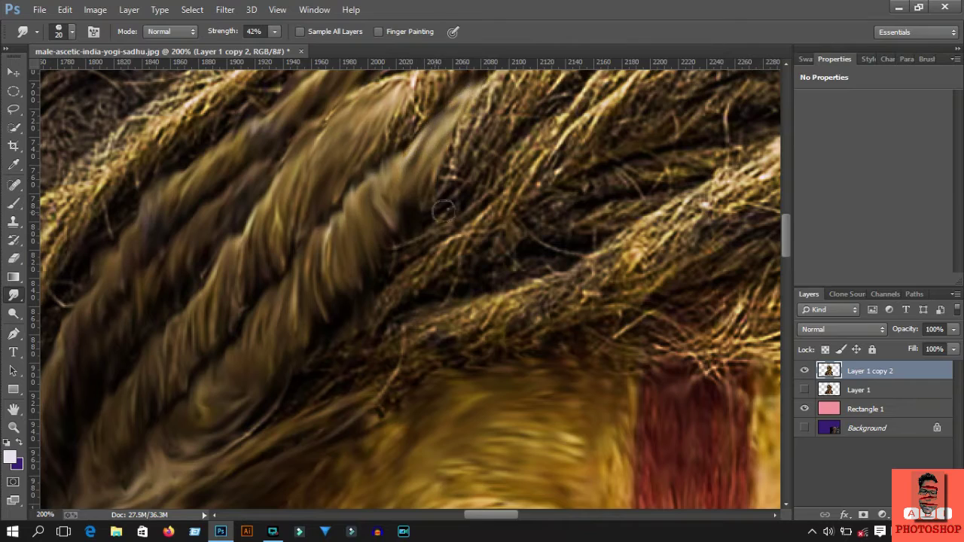
scroll(452, 188, "up", 2)
left_click_drag(490, 203, 527, 90)
left_click_drag(511, 189, 543, 83)
scroll(456, 233, "up", 2)
left_click_drag(527, 234, 595, 98)
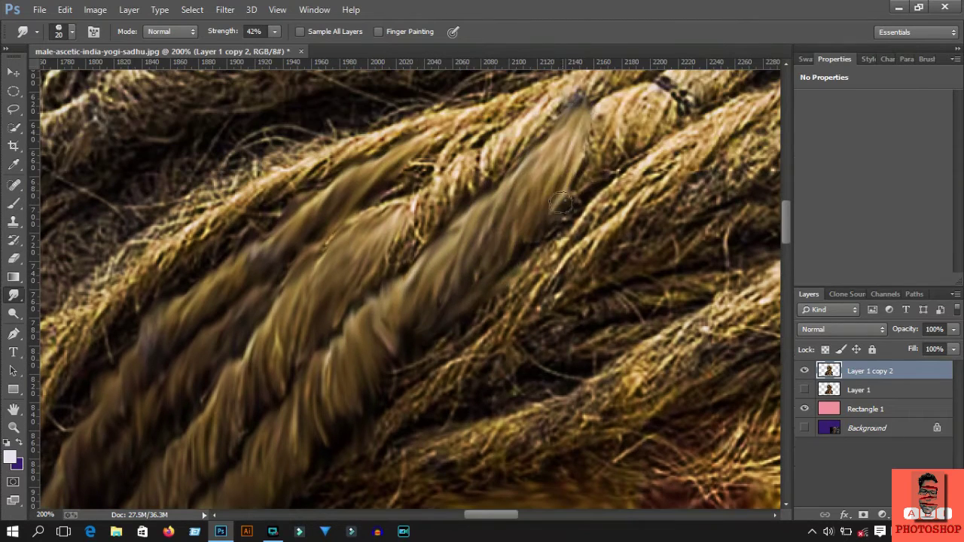
left_click_drag(550, 211, 625, 84)
scroll(602, 150, "up", 3)
left_click_drag(625, 207, 707, 101)
scroll(707, 100, "right", 3)
scroll(707, 100, "up", 2)
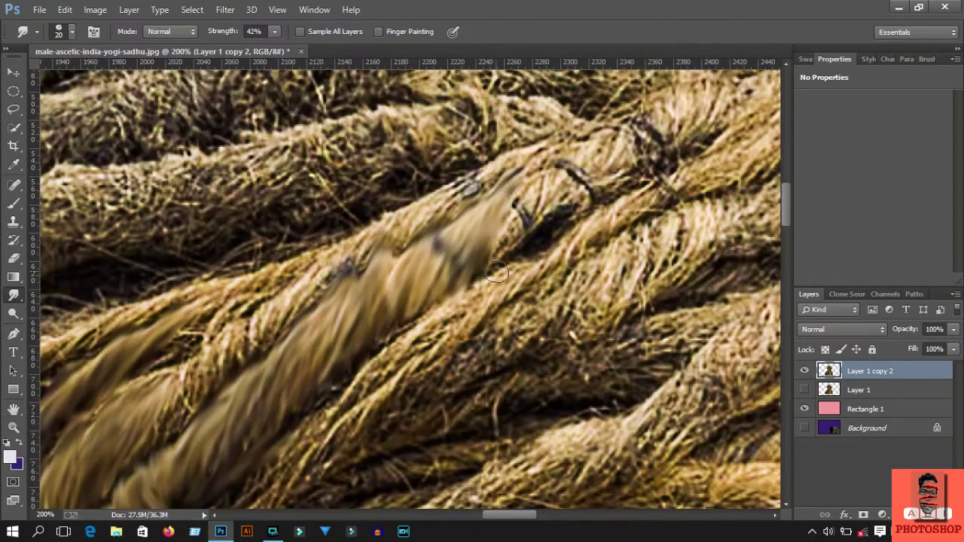
mouse_move(498, 271)
left_mouse_down()
mouse_move(603, 158)
mouse_move(704, 109)
left_mouse_up()
- Push the coil's dark fibers into broad up-right streaks
scroll(377, 302, "left", 2)
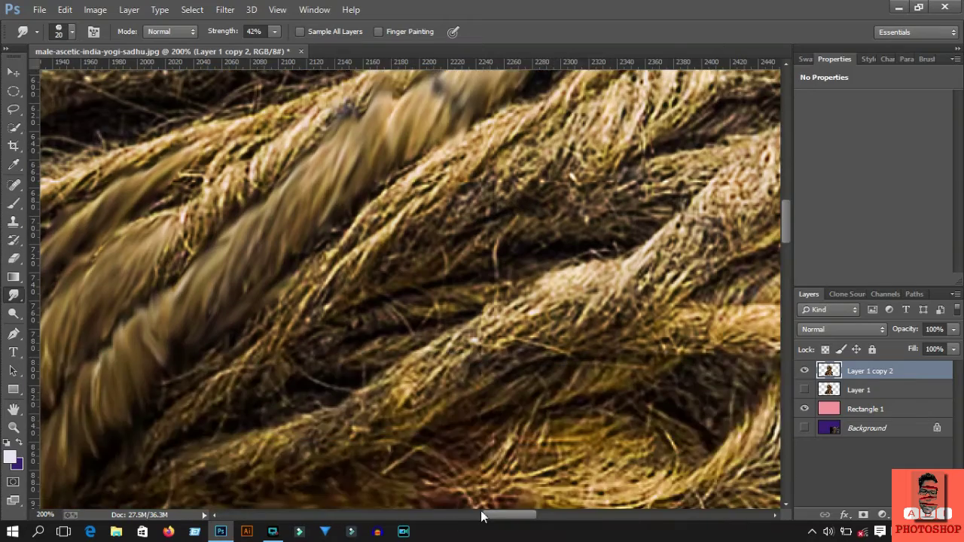
scroll(302, 339, "down", 2)
mouse_move(294, 391)
left_mouse_down()
mouse_move(467, 200)
mouse_move(515, 217)
left_mouse_up()
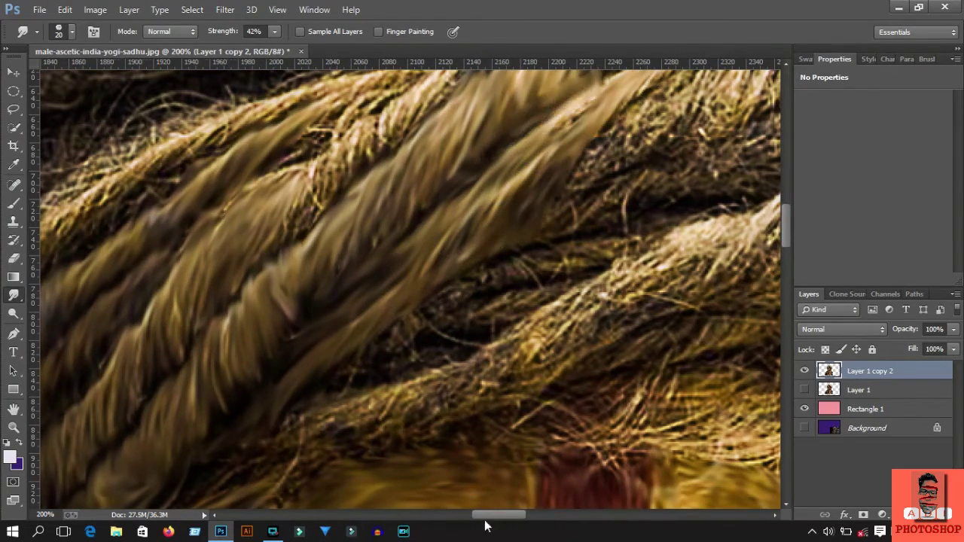
scroll(226, 301, "right", 5)
scroll(226, 301, "down", 1)
left_click_drag(173, 297, 311, 255)
mouse_move(248, 241)
left_mouse_down()
mouse_move(414, 128)
mouse_move(461, 132)
left_mouse_up()
left_click_drag(324, 225, 475, 135)
scroll(331, 231, "down", 1)
mouse_move(177, 290)
left_mouse_down()
mouse_move(252, 189)
mouse_move(339, 132)
mouse_move(302, 167)
left_mouse_up()
- Smudge the rope coils near the pink edge upward into soft streaks
left_click_drag(359, 216, 410, 113)
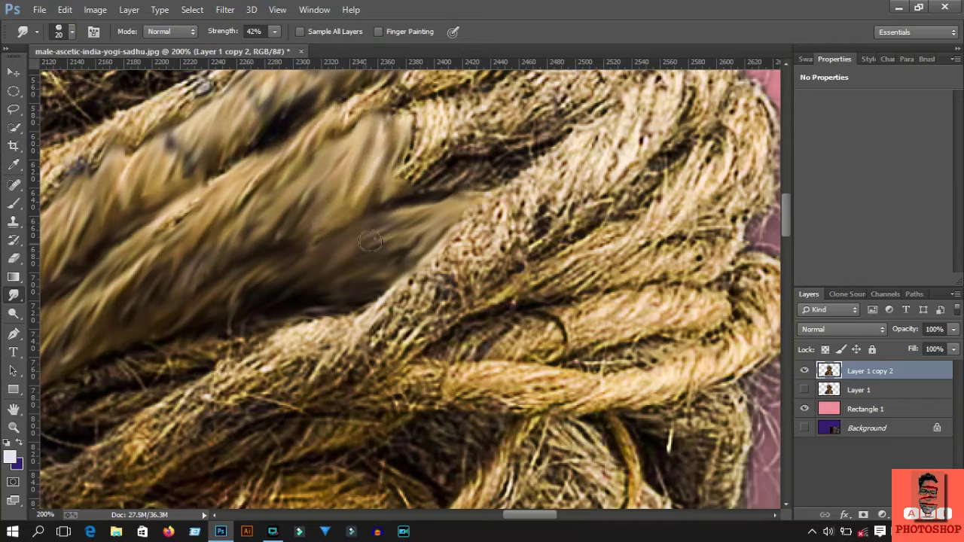
left_click_drag(392, 219, 504, 64)
left_click_drag(415, 211, 505, 83)
left_click_drag(527, 516, 536, 516)
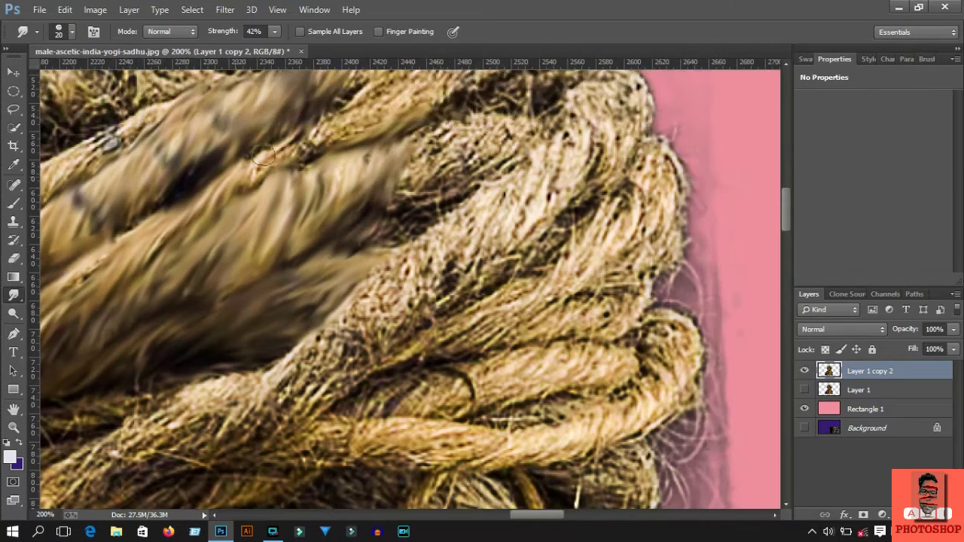
left_click_drag(286, 180, 361, 83)
left_click_drag(316, 181, 534, 83)
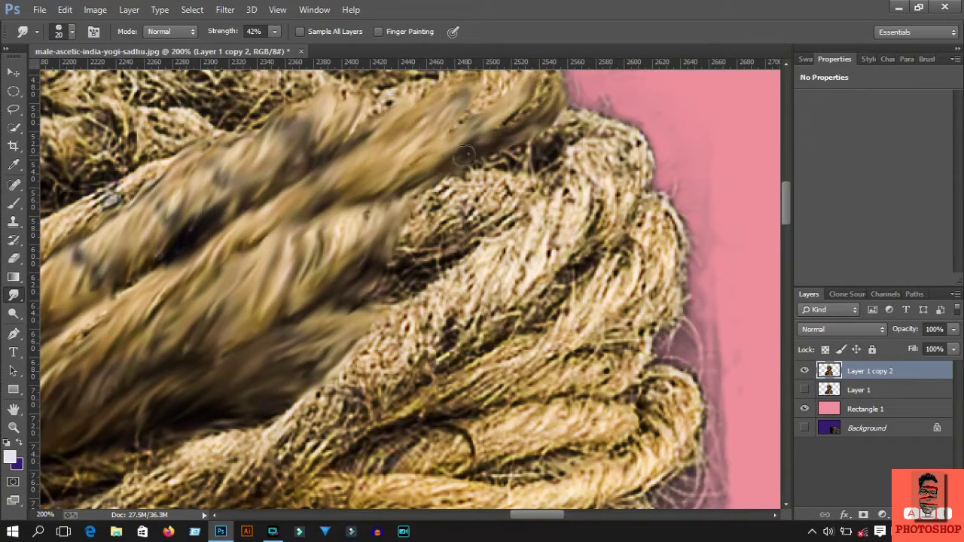
- Smudge the hair below into a second blurred band sweeping up-right
scroll(490, 150, "up", 3)
left_click_drag(452, 173, 542, 105)
left_click_drag(460, 128, 294, 183)
left_click_drag(399, 324, 474, 229)
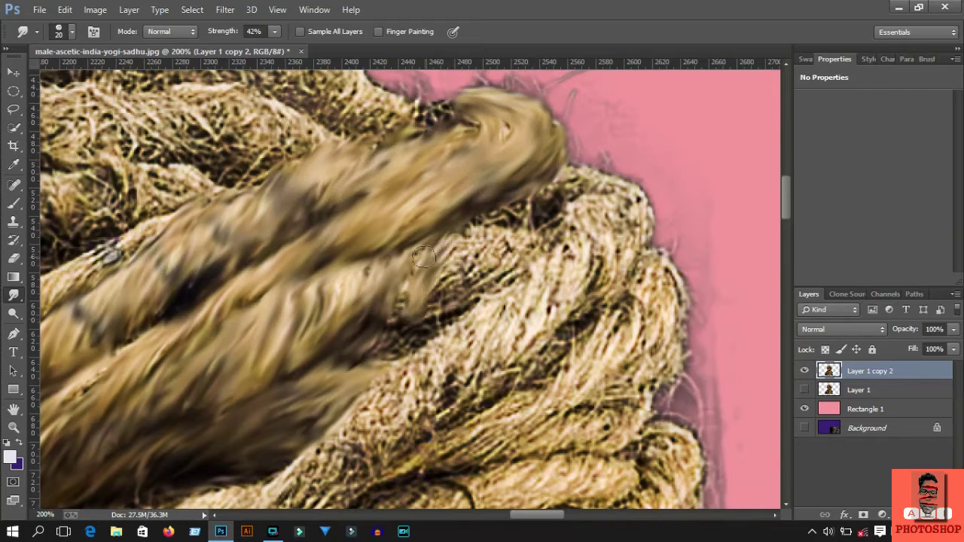
left_click_drag(362, 346, 459, 226)
left_click_drag(399, 324, 512, 214)
left_click_drag(471, 293, 531, 219)
- Blend the right-hand hair mass and coils into the blurred bands
left_click_drag(564, 169, 648, 286)
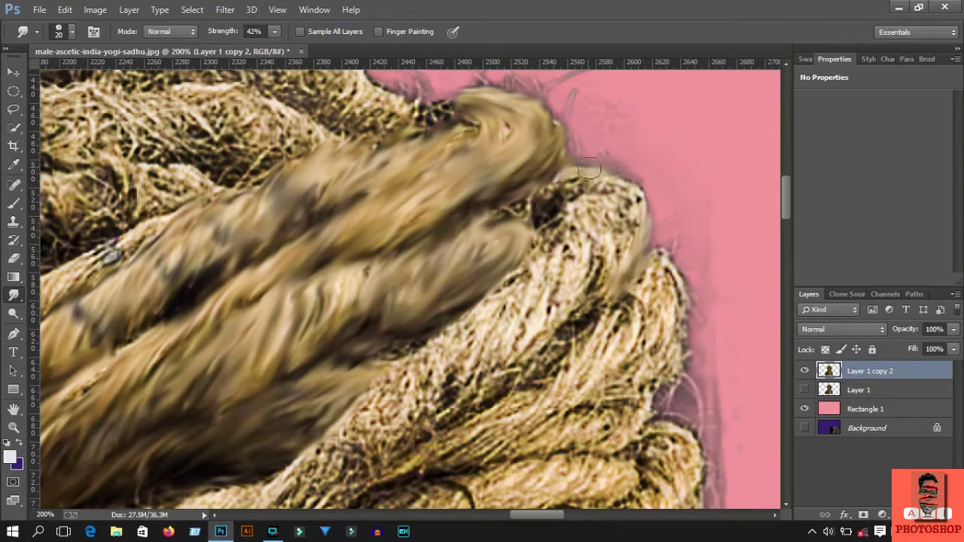
left_click_drag(610, 166, 633, 301)
left_click_drag(573, 180, 549, 316)
left_click_drag(543, 204, 554, 312)
mouse_move(542, 233)
left_mouse_down()
mouse_move(460, 207)
mouse_move(421, 414)
left_mouse_up()
- Drag the rope band down and to the left into long smudged strokes
scroll(452, 339, "down", 2)
left_click_drag(482, 249, 354, 391)
left_click_drag(406, 271, 346, 429)
left_click_drag(378, 304, 317, 452)
scroll(339, 377, "down", 2)
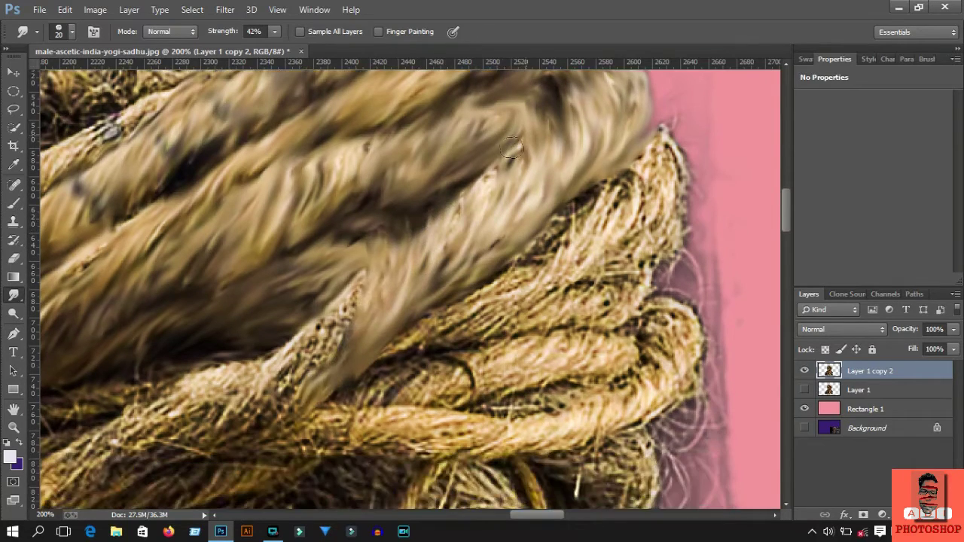
left_click_drag(512, 135, 293, 392)
left_click_drag(354, 271, 248, 429)
left_click_drag(293, 331, 161, 462)
- Continue blurring the lower rope band down-left toward the canvas edge
scroll(161, 462, "down", 2)
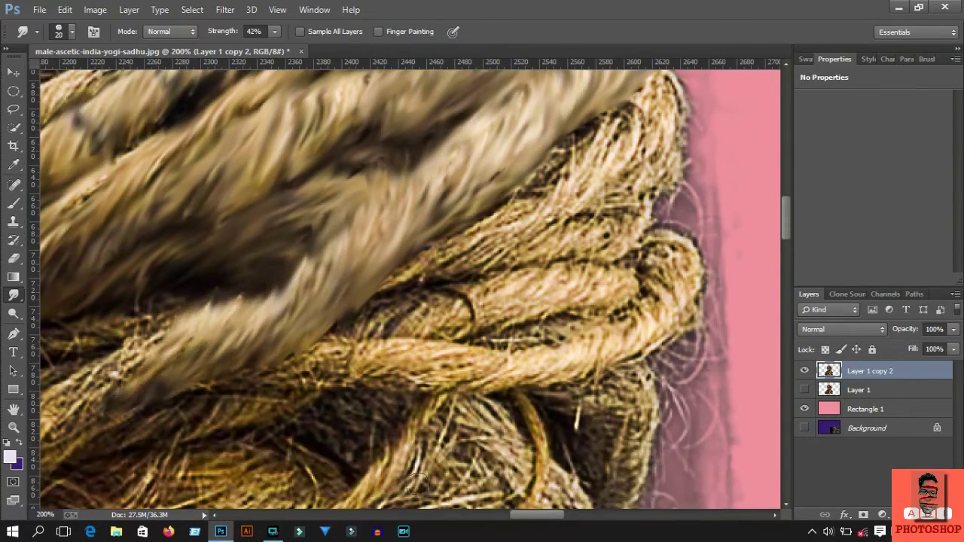
scroll(339, 339, "left", 5)
left_click_drag(497, 268, 354, 407)
left_click_drag(407, 316, 162, 489)
left_click_drag(503, 336, 218, 422)
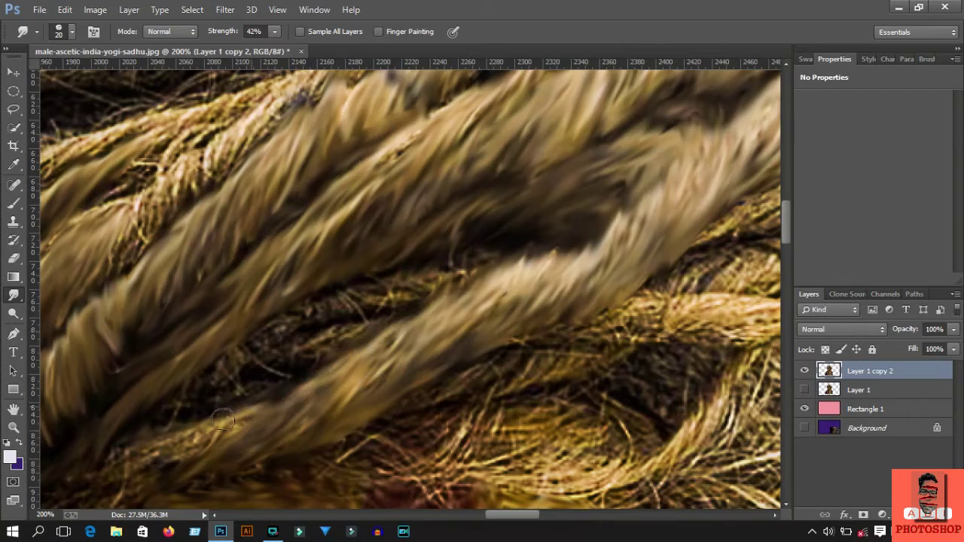
scroll(218, 422, "down", 2)
left_click_drag(248, 362, 73, 456)
left_click_drag(495, 522, 457, 521)
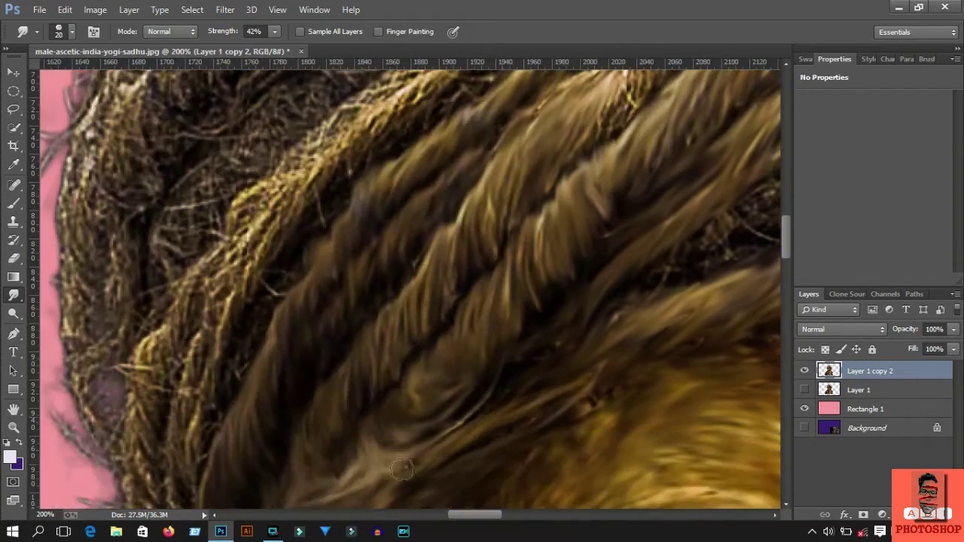
- Smooth the dark gaps between rope strands and smear the coil into painterly streaks
scroll(593, 381, "right", 5)
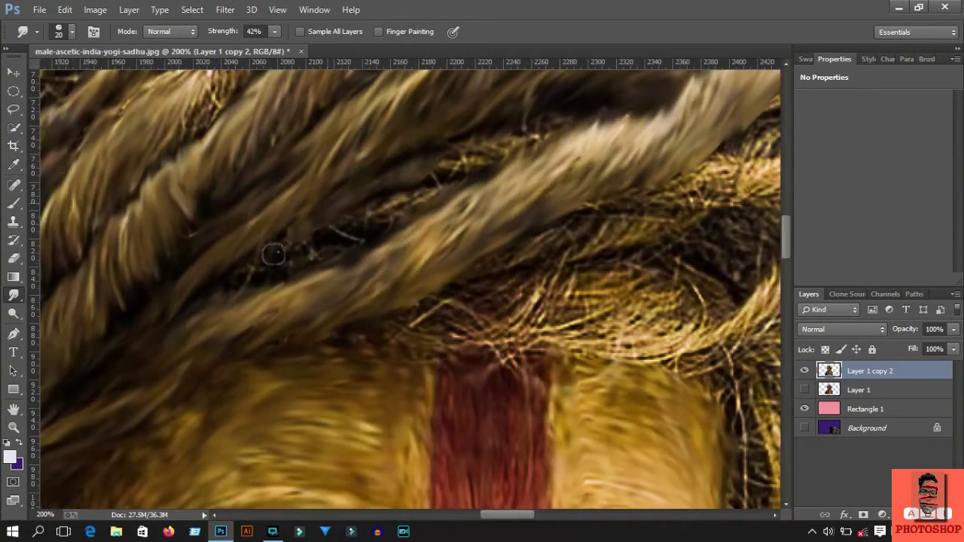
left_click_drag(415, 179, 304, 249)
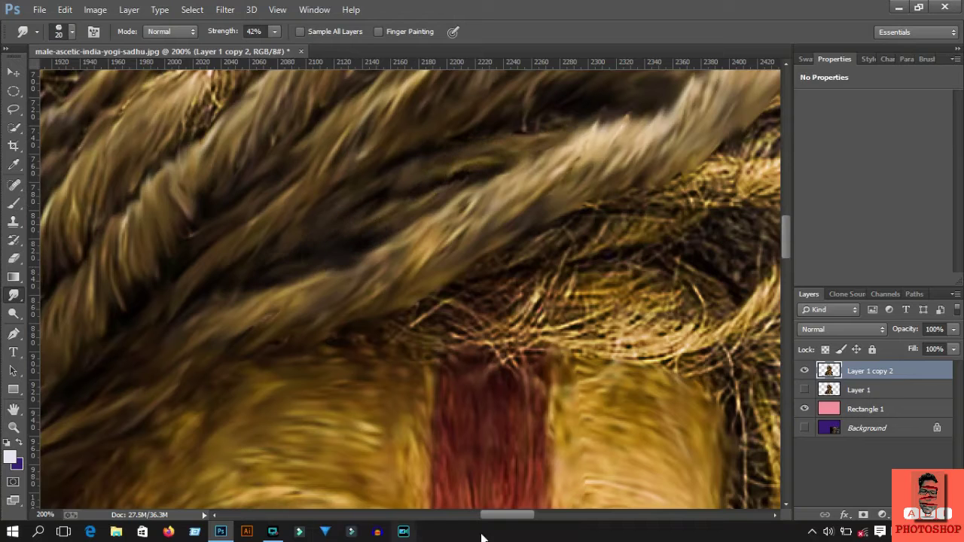
left_click_drag(501, 515, 531, 515)
mouse_move(494, 218)
left_mouse_down()
mouse_move(384, 325)
mouse_move(94, 350)
left_mouse_up()
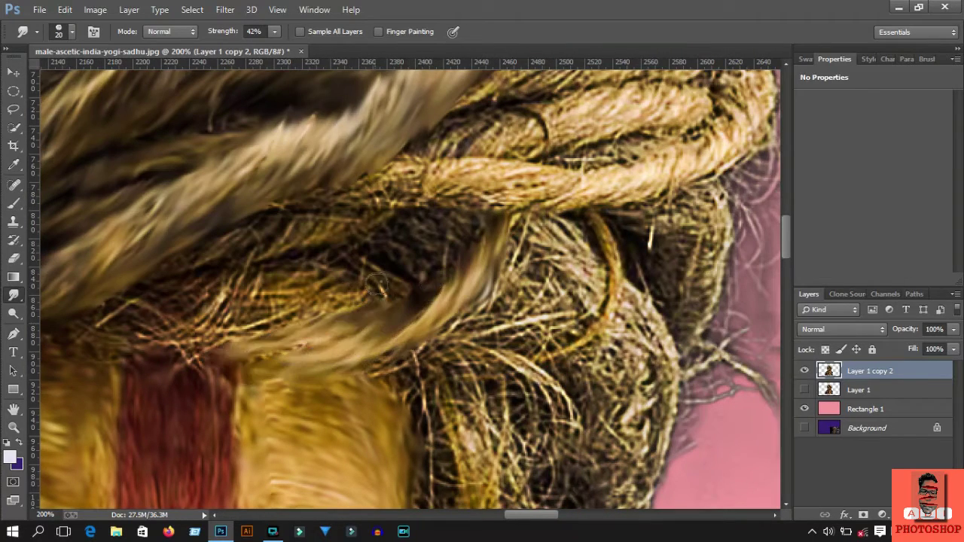
left_click_drag(535, 514, 518, 518)
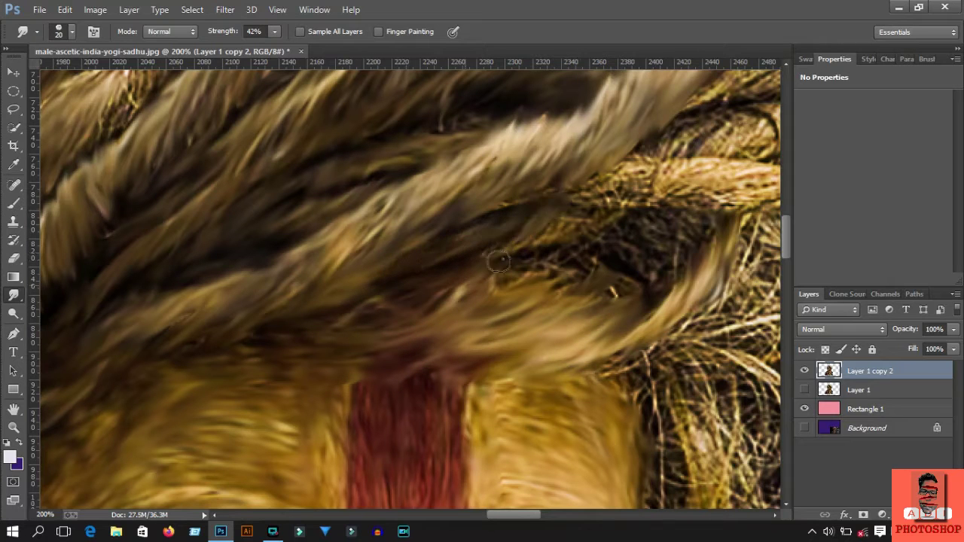
left_click_drag(498, 261, 590, 225)
mouse_move(612, 293)
left_mouse_down()
mouse_move(618, 243)
mouse_move(656, 274)
left_mouse_up()
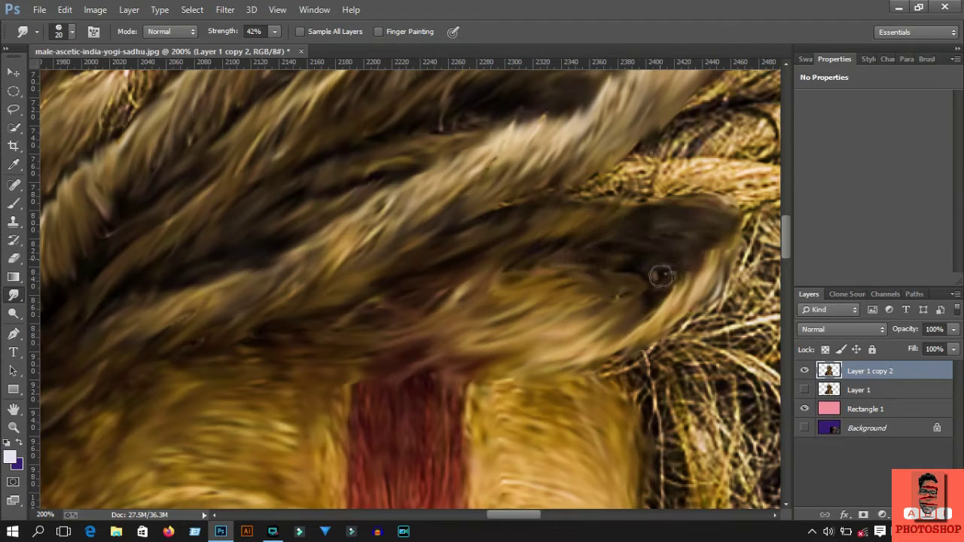
left_click_drag(516, 514, 533, 514)
- Blend the light rope end into the surrounding hair strands
mouse_move(435, 158)
left_mouse_down()
mouse_move(580, 200)
mouse_move(603, 218)
mouse_move(565, 160)
mouse_move(490, 301)
left_mouse_up()
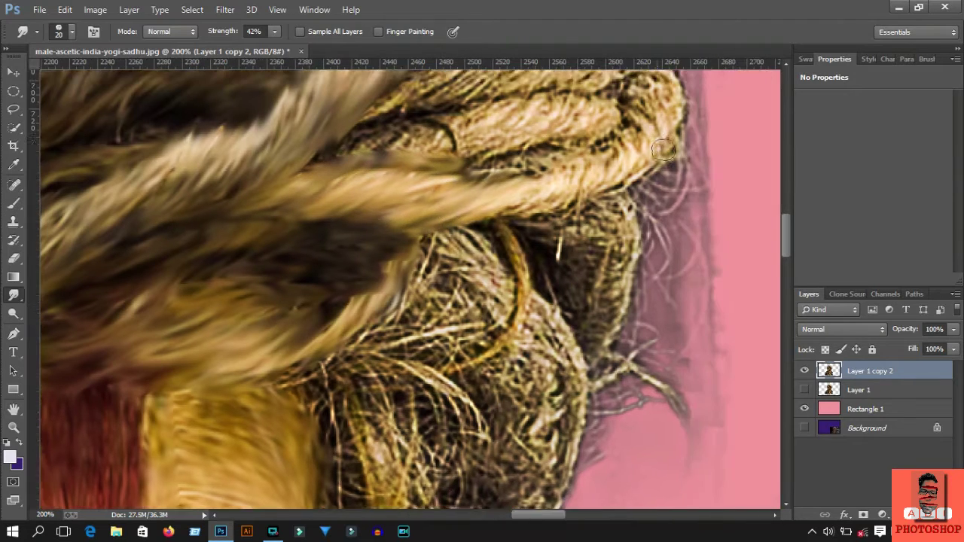
left_click_drag(633, 256, 656, 174)
mouse_move(640, 286)
left_mouse_down()
mouse_move(647, 181)
mouse_move(612, 271)
mouse_move(452, 309)
mouse_move(490, 211)
mouse_move(354, 241)
mouse_move(536, 208)
left_mouse_up()
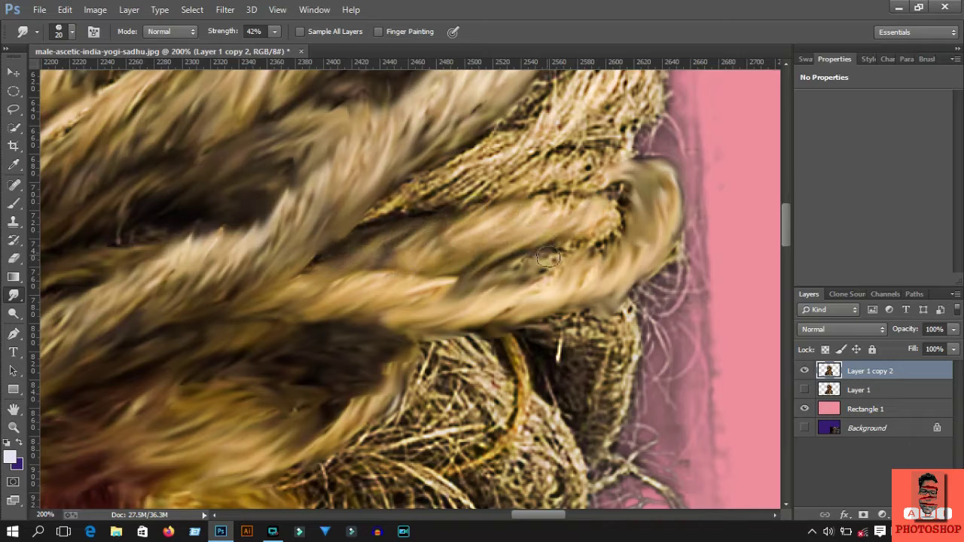
left_click_drag(549, 257, 625, 200)
left_click_drag(377, 226, 497, 139)
scroll(422, 196, "up", 2)
mouse_move(561, 94)
left_mouse_down()
mouse_move(490, 204)
mouse_move(423, 247)
left_mouse_up()
- Soften the hair edge near the rope against the pink background
left_click_drag(603, 187, 576, 226)
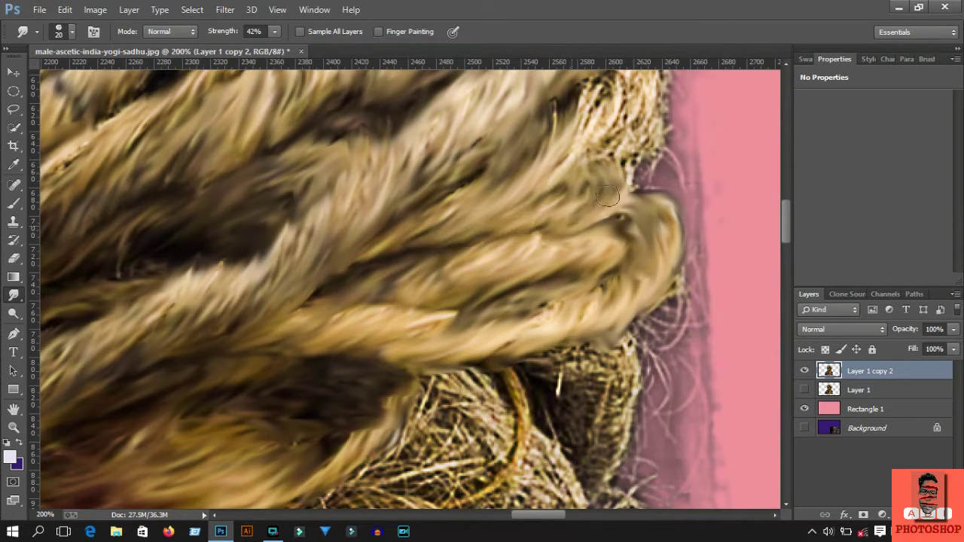
scroll(602, 196, "up", 2)
mouse_move(625, 120)
left_mouse_down()
mouse_move(587, 248)
mouse_move(605, 138)
mouse_move(573, 218)
left_mouse_up()
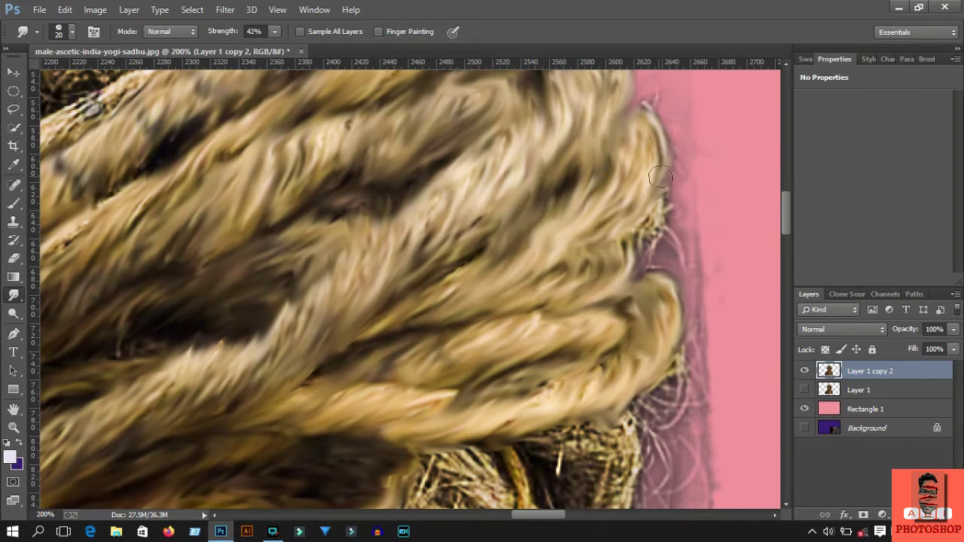
left_click_drag(632, 173, 648, 271)
scroll(648, 302, "down", 2)
mouse_move(581, 316)
left_mouse_down()
mouse_move(635, 362)
mouse_move(587, 248)
mouse_move(565, 317)
mouse_move(527, 226)
mouse_move(470, 273)
mouse_move(437, 354)
left_mouse_up()
scroll(707, 303, "up", 3)
- Smear brown hair down over the rope and feather the strands into the pink
left_click_drag(452, 253, 376, 369)
left_click_drag(422, 253, 339, 380)
mouse_move(407, 301)
left_mouse_down()
mouse_move(484, 333)
mouse_move(407, 377)
left_mouse_up()
left_click_drag(497, 248, 557, 452)
left_click_drag(595, 346, 678, 414)
left_click_drag(655, 241, 617, 332)
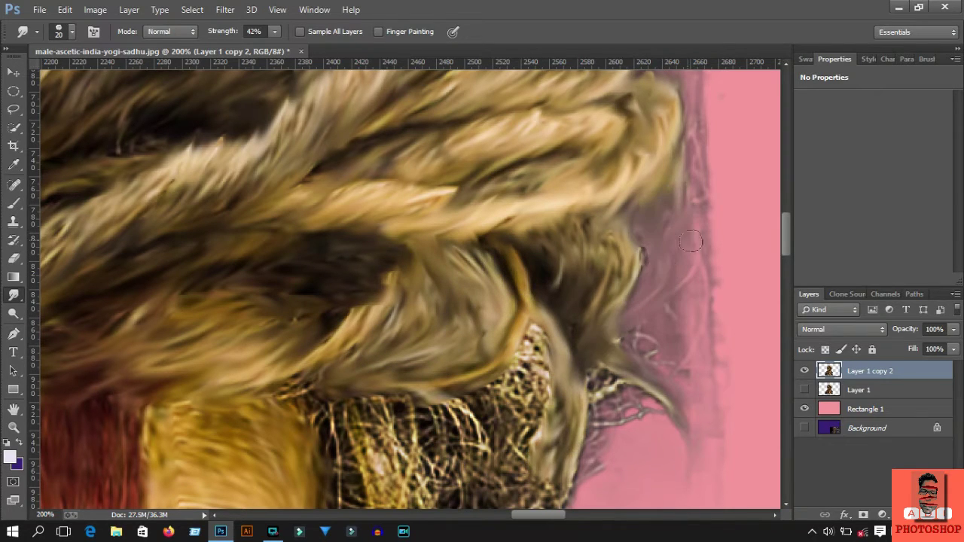
scroll(609, 403, "down", 2)
scroll(715, 177, "up", 4)
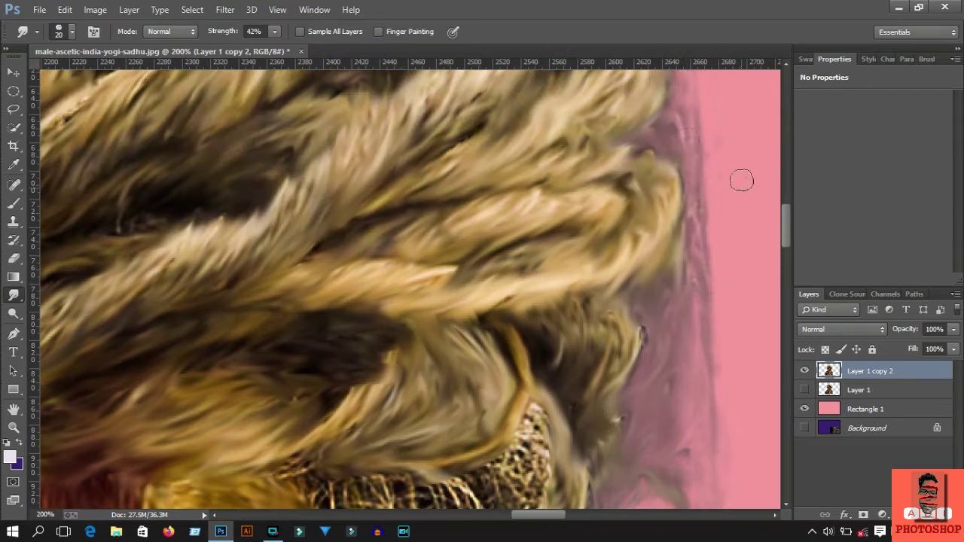
scroll(680, 349, "down", 5)
scroll(680, 349, "down", 3)
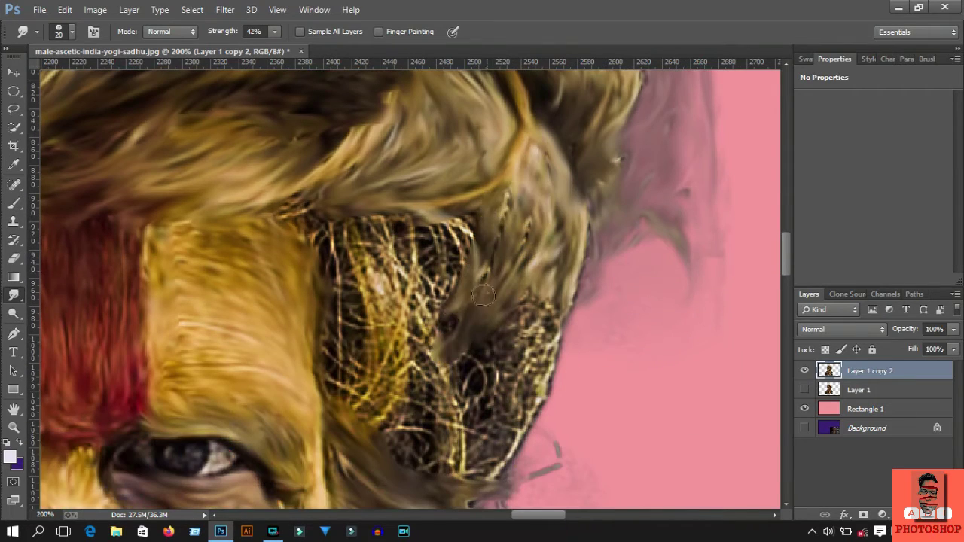
- Smudge brown hair across the rope patch beside the right eye
mouse_move(351, 265)
left_mouse_down()
mouse_move(320, 407)
mouse_move(363, 403)
mouse_move(421, 452)
mouse_move(452, 301)
mouse_move(482, 218)
mouse_move(509, 316)
mouse_move(527, 268)
left_mouse_up()
scroll(528, 268, "down", 2)
left_click_drag(527, 226, 470, 422)
left_click_drag(475, 271, 437, 391)
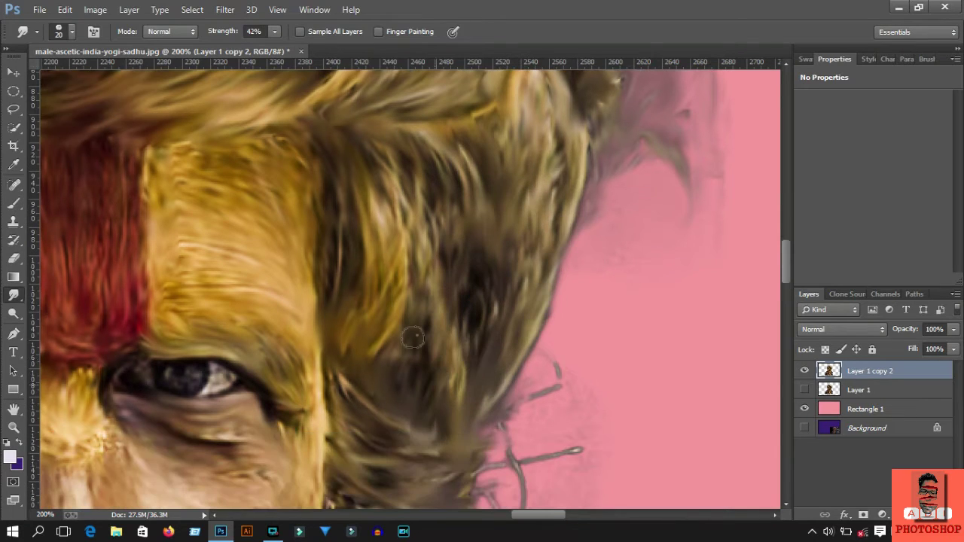
- Streak the hair down the right cheek smooth, feathering it into the pink
scroll(419, 395, "down", 1)
scroll(420, 394, "down", 2)
scroll(420, 395, "down", 2)
left_click_drag(324, 354, 452, 451)
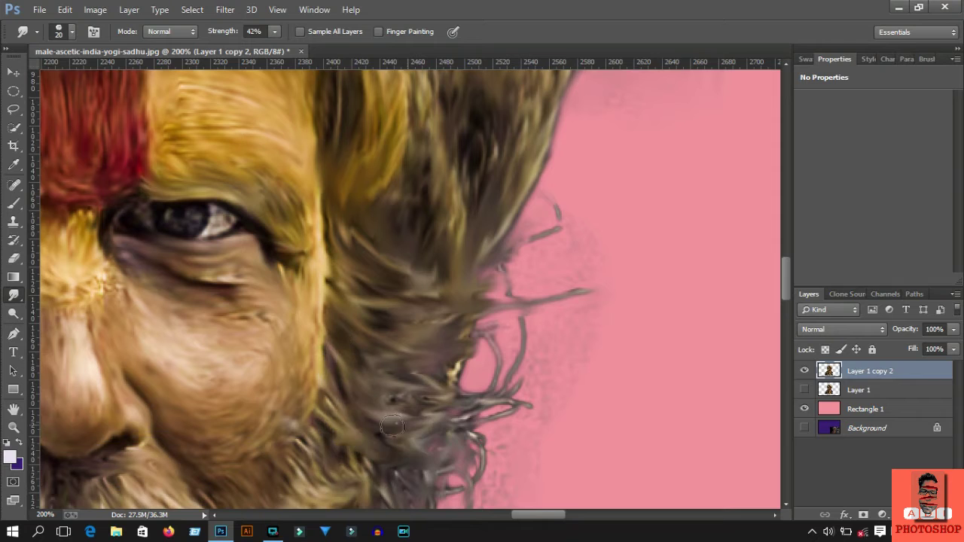
left_click_drag(406, 384, 484, 382)
scroll(482, 380, "down", 2)
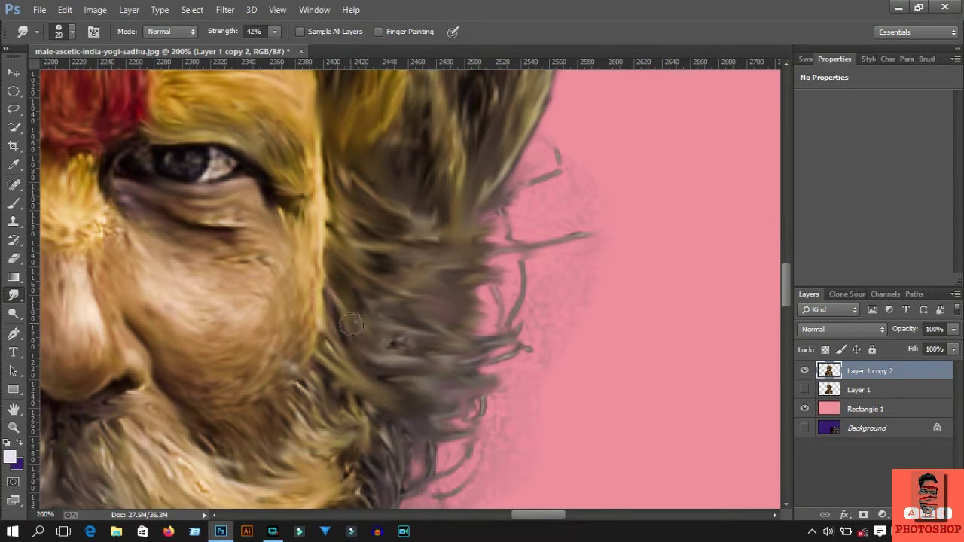
scroll(351, 324, "down", 4)
left_click_drag(361, 331, 406, 429)
scroll(395, 326, "down", 3)
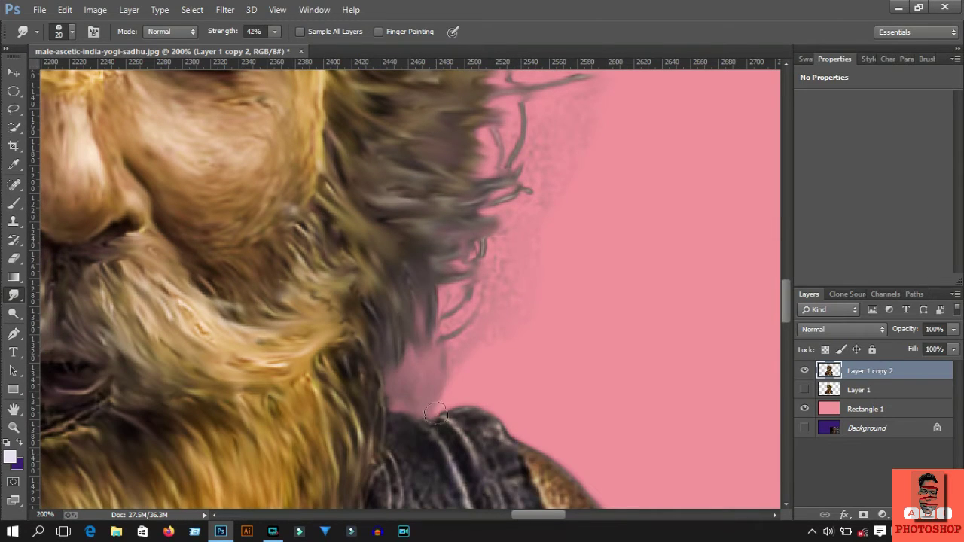
- Smudge the first brown hair strands upward along the turban's rope edge
key("ctrl+minus")
scroll(435, 413, "left", 5)
scroll(436, 413, "up", 6)
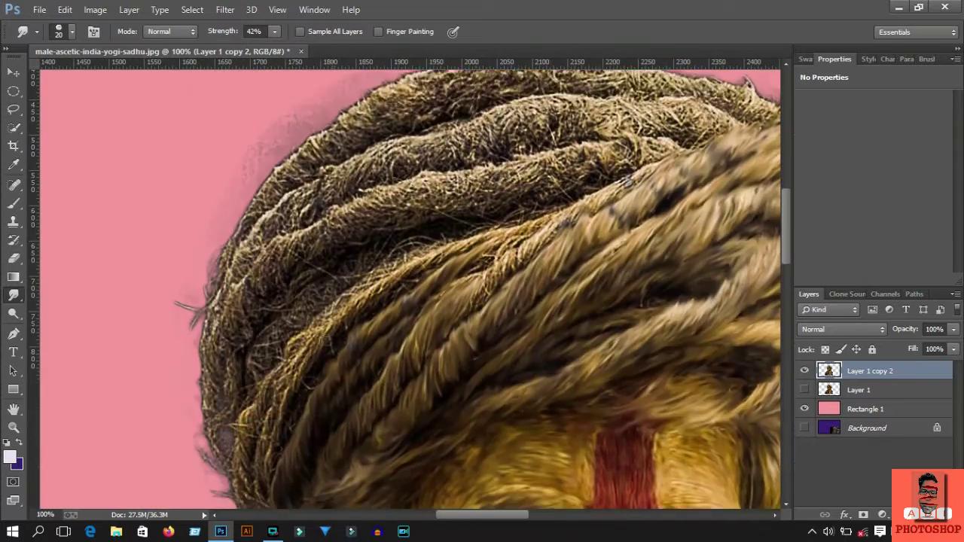
key("ctrl+plus")
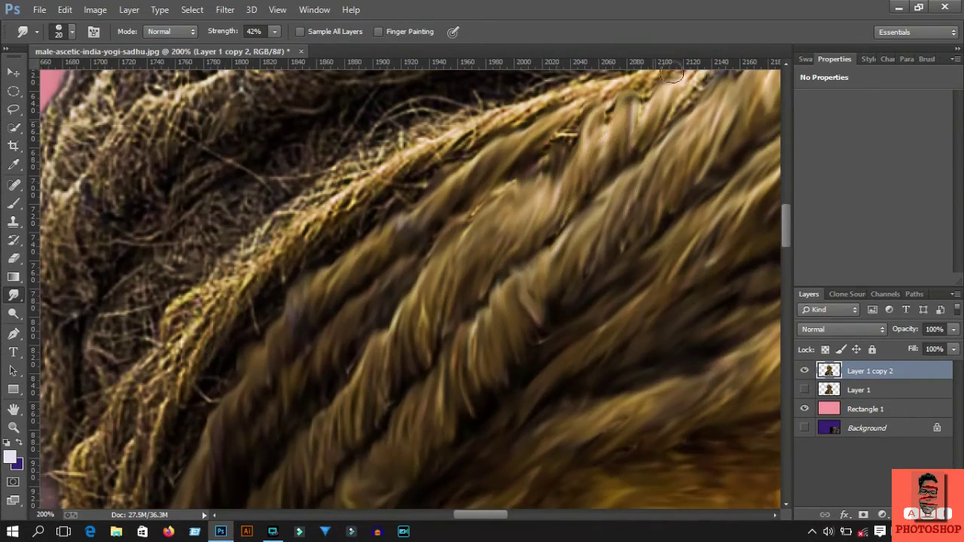
scroll(508, 197, "right", 5)
scroll(509, 196, "up", 3)
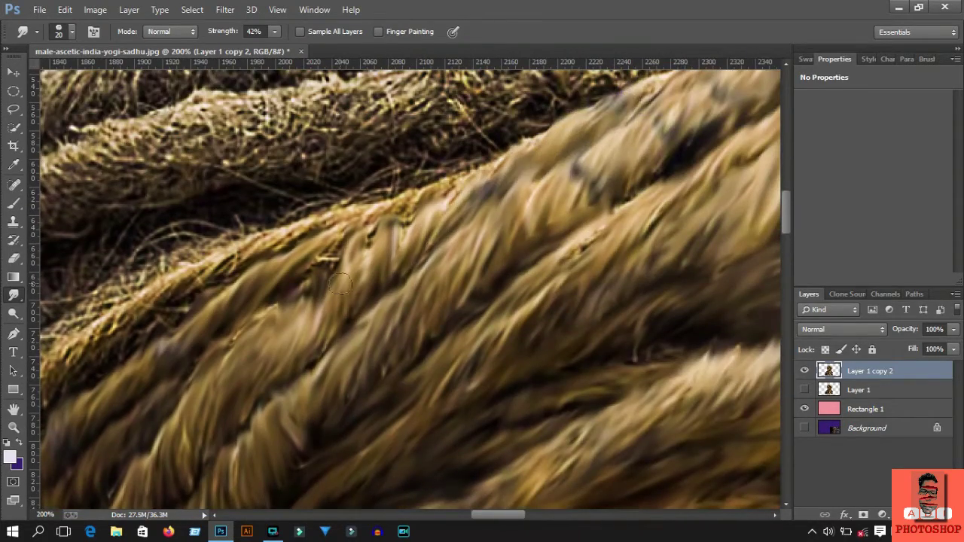
left_click_drag(310, 267, 357, 257)
left_click_drag(438, 202, 608, 218)
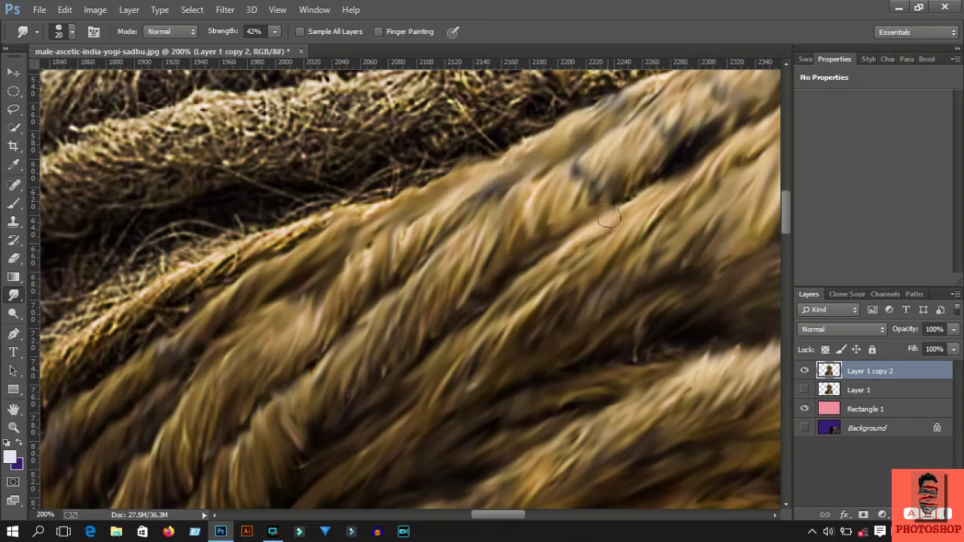
scroll(410, 286, "left", 7)
scroll(410, 286, "down", 3)
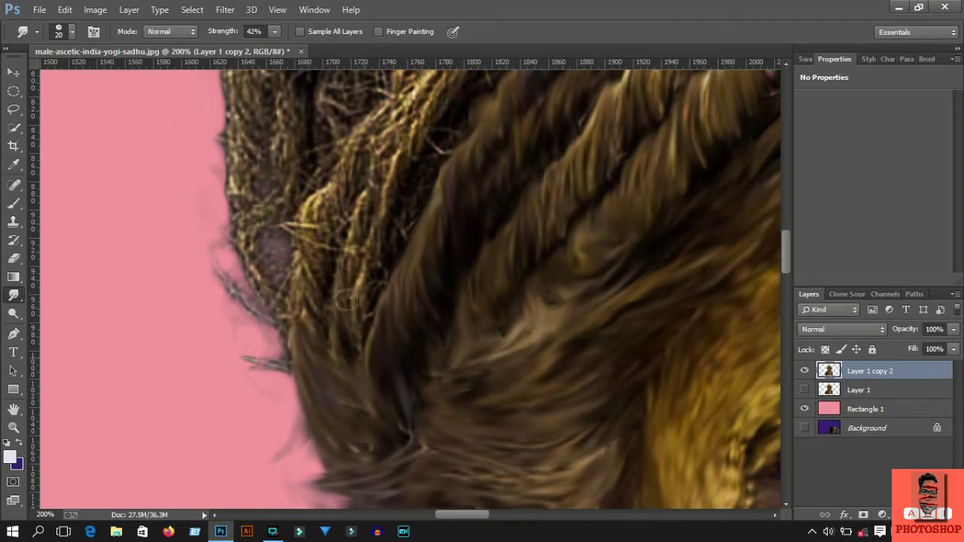
left_click_drag(345, 300, 335, 243)
- Pull hair strands up over the left side of the rope wraps
scroll(441, 198, "up", 2)
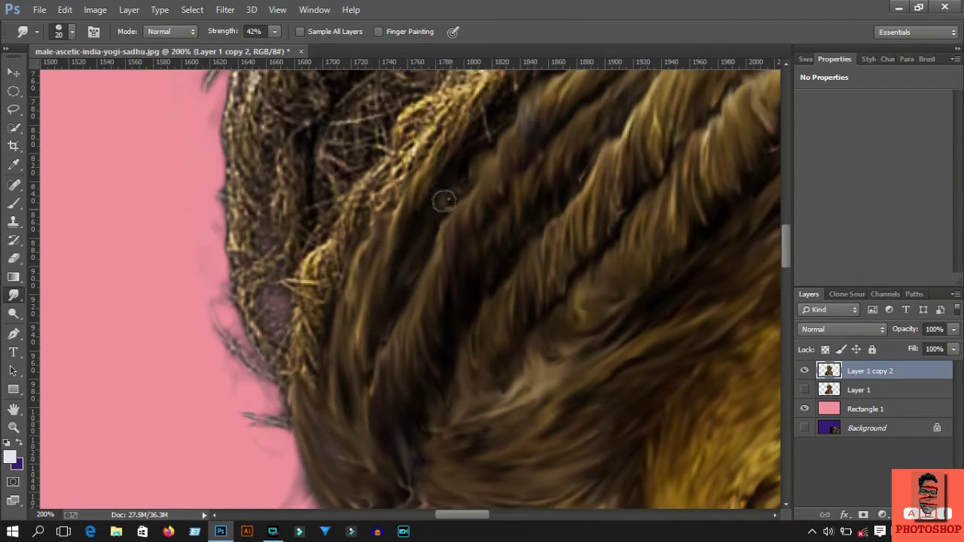
scroll(434, 263, "up", 2)
scroll(470, 254, "up", 2)
scroll(527, 226, "up", 3)
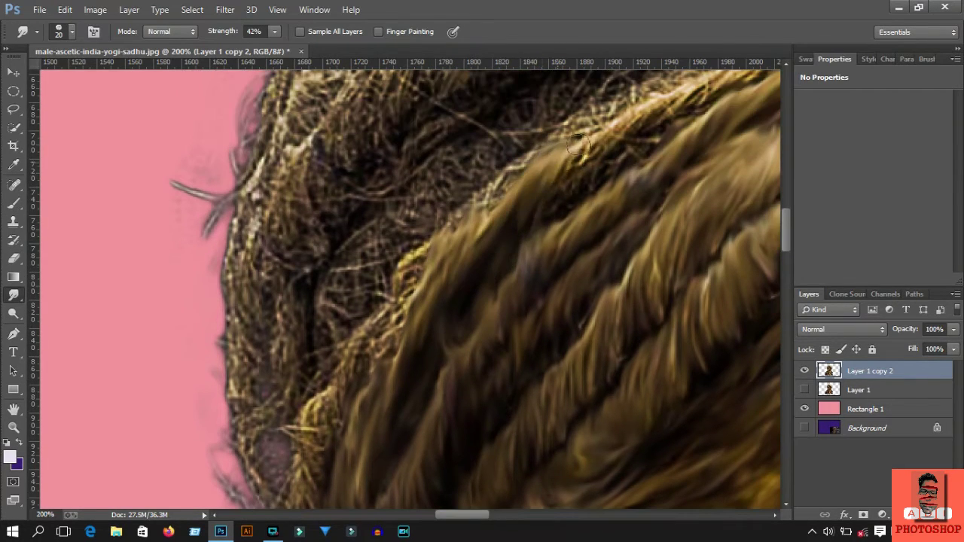
scroll(678, 165, "up", 2)
scroll(613, 140, "right", 3)
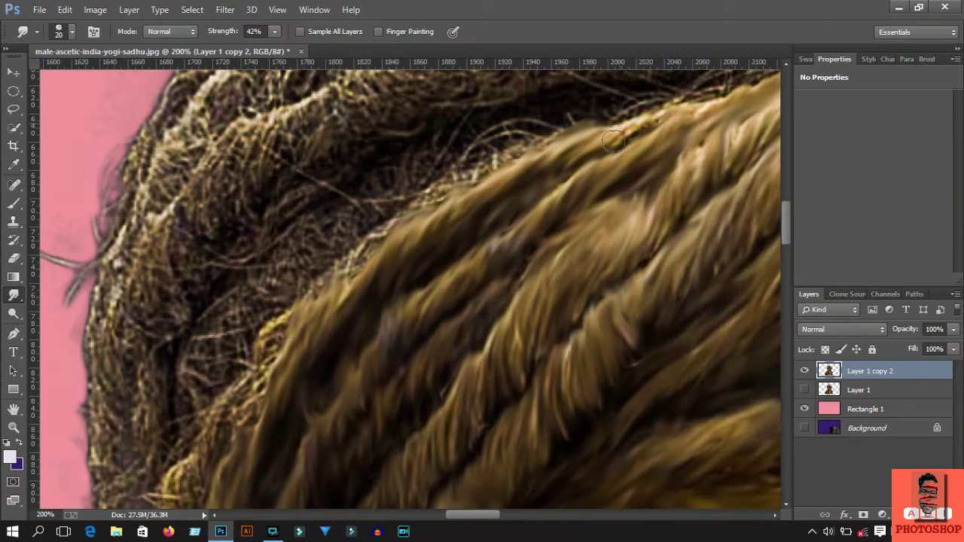
scroll(649, 201, "down", 3)
scroll(96, 469, "down", 2)
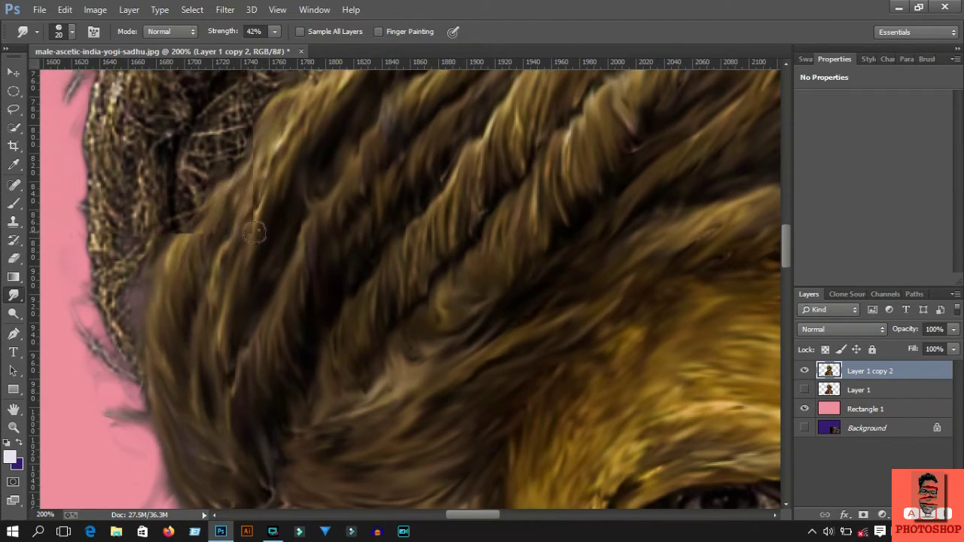
scroll(256, 211, "up", 2)
scroll(143, 446, "down", 3)
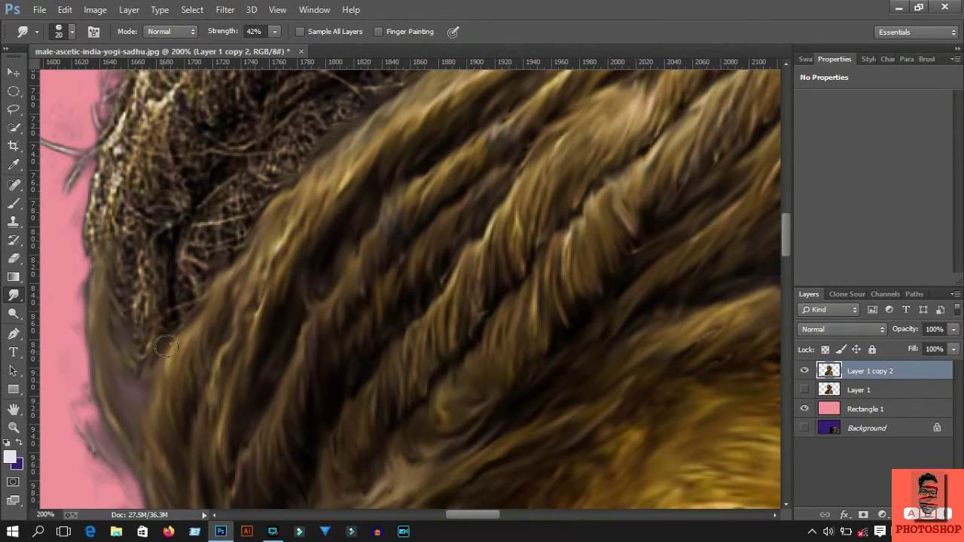
scroll(135, 316, "up", 1)
scroll(288, 216, "up", 1)
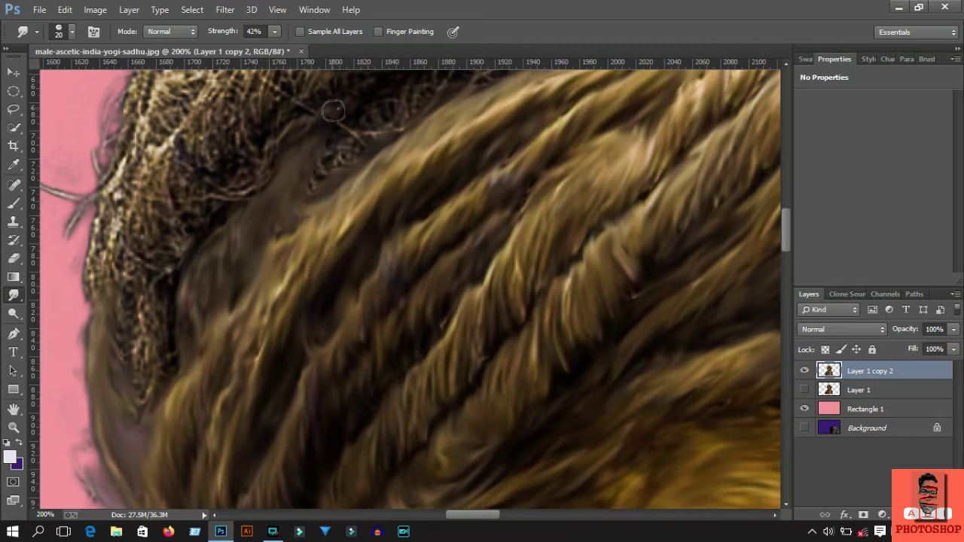
scroll(339, 113, "up", 1)
scroll(633, 120, "up", 1)
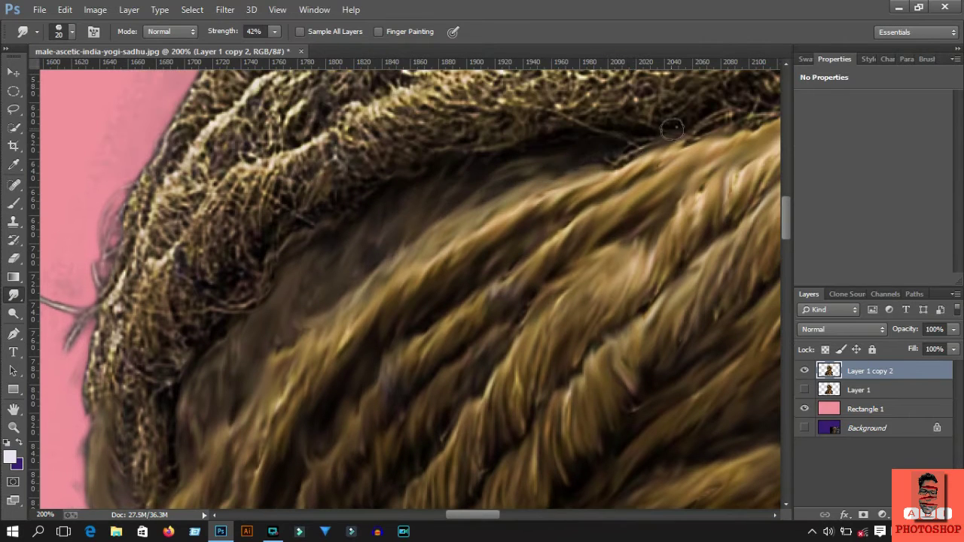
scroll(92, 392, "down", 2)
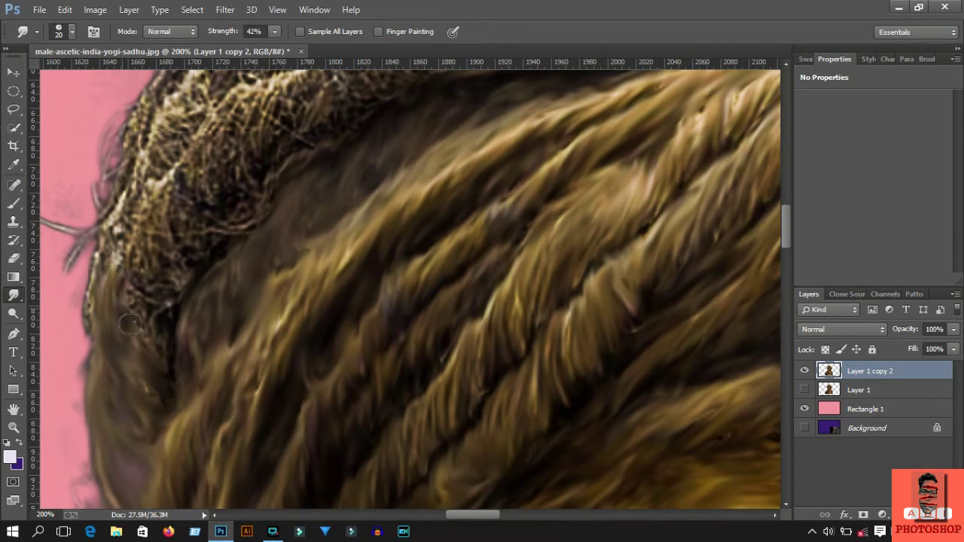
left_click_drag(124, 330, 113, 219)
left_click_drag(168, 319, 160, 160)
mouse_move(192, 252)
left_mouse_down()
mouse_move(162, 128)
mouse_move(184, 105)
left_mouse_up()
left_click_drag(219, 241, 207, 97)
left_click_drag(248, 234, 226, 75)
scroll(265, 270, "up", 1)
left_click_drag(265, 270, 253, 87)
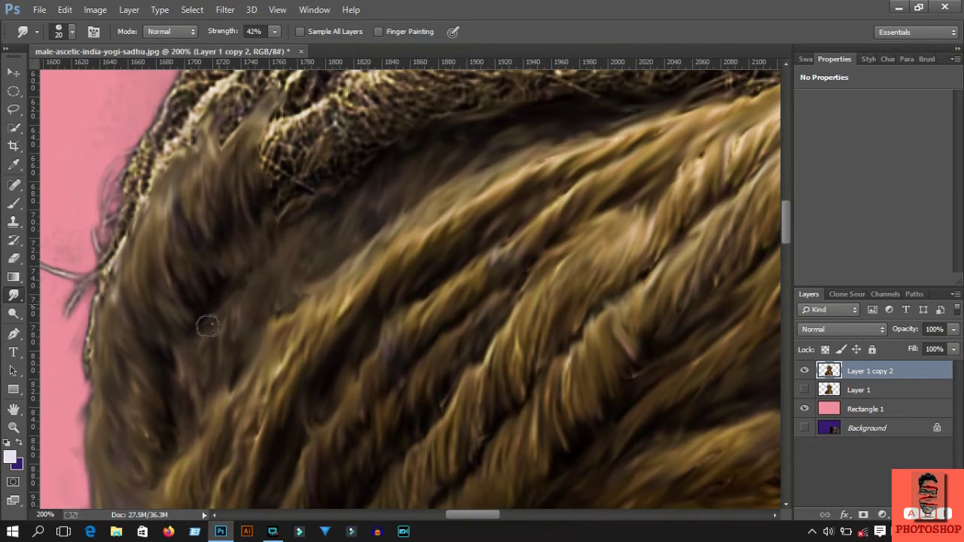
left_click_drag(290, 241, 278, 75)
left_click_drag(309, 215, 301, 64)
- Smudge brown hair upward across the middle and right sections of the rope
scroll(331, 226, "up", 2)
left_click_drag(331, 226, 331, 113)
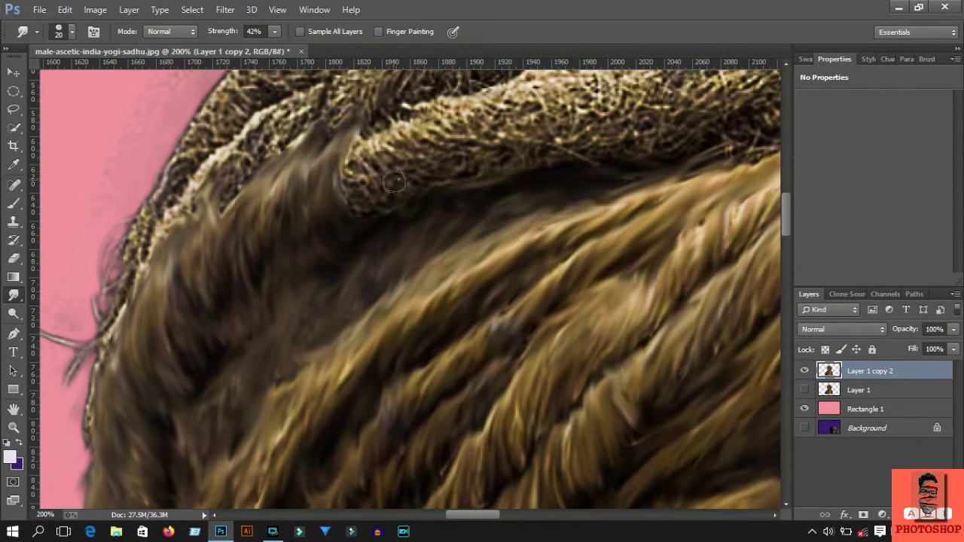
left_click_drag(358, 211, 354, 106)
left_click_drag(424, 188, 380, 82)
left_click_drag(467, 181, 426, 91)
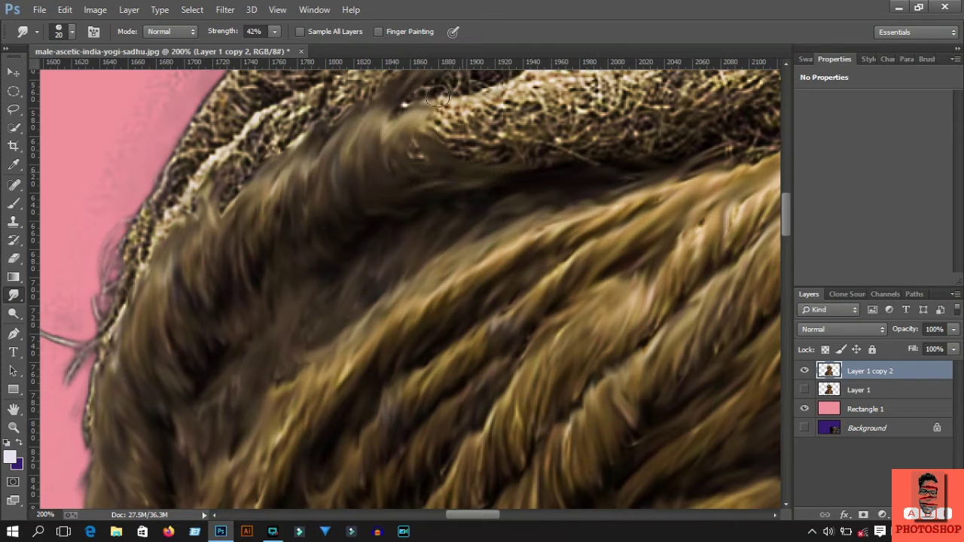
left_click_drag(422, 181, 403, 83)
scroll(490, 226, "up", 1)
left_click_drag(489, 218, 452, 136)
left_click_drag(527, 219, 482, 128)
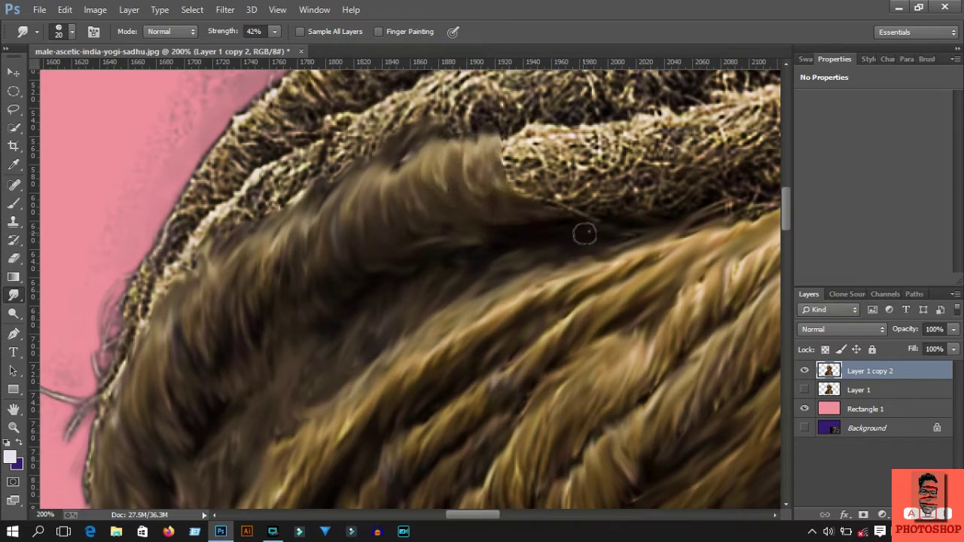
left_click_drag(584, 226, 519, 121)
left_click_drag(640, 211, 546, 98)
left_click_drag(602, 192, 569, 106)
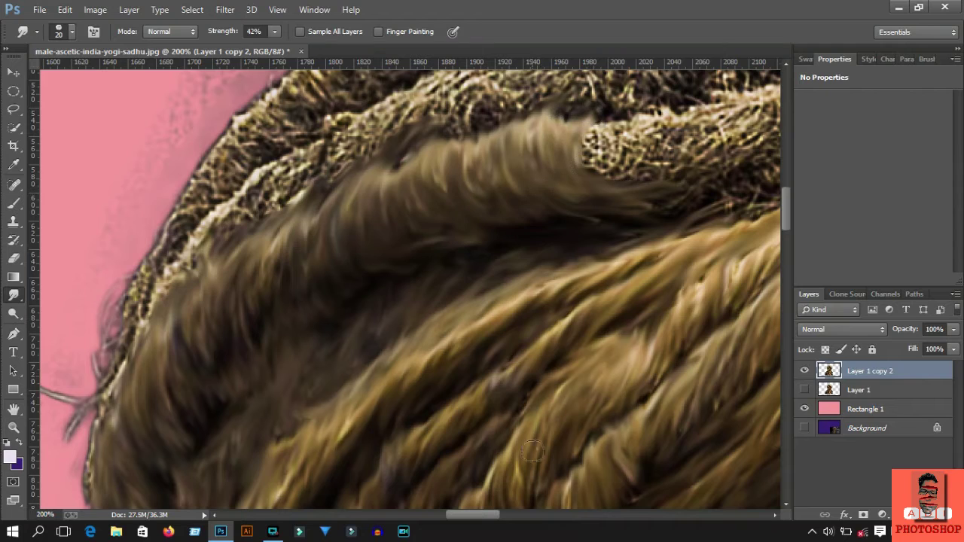
scroll(531, 450, "right", 5)
scroll(427, 273, "up", 3)
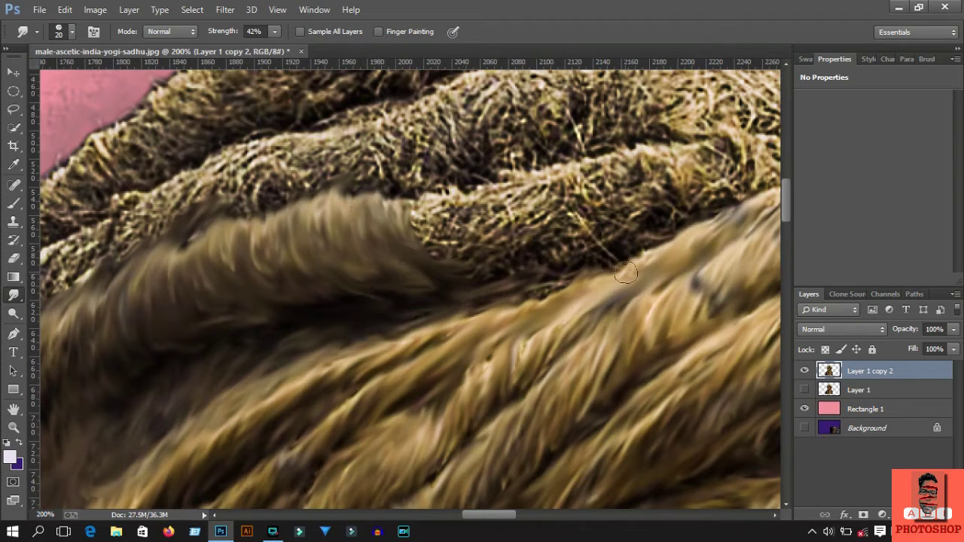
mouse_move(463, 267)
left_mouse_down()
mouse_move(451, 207)
mouse_move(418, 173)
left_mouse_up()
left_click_drag(489, 252, 452, 158)
left_click_drag(527, 248, 512, 166)
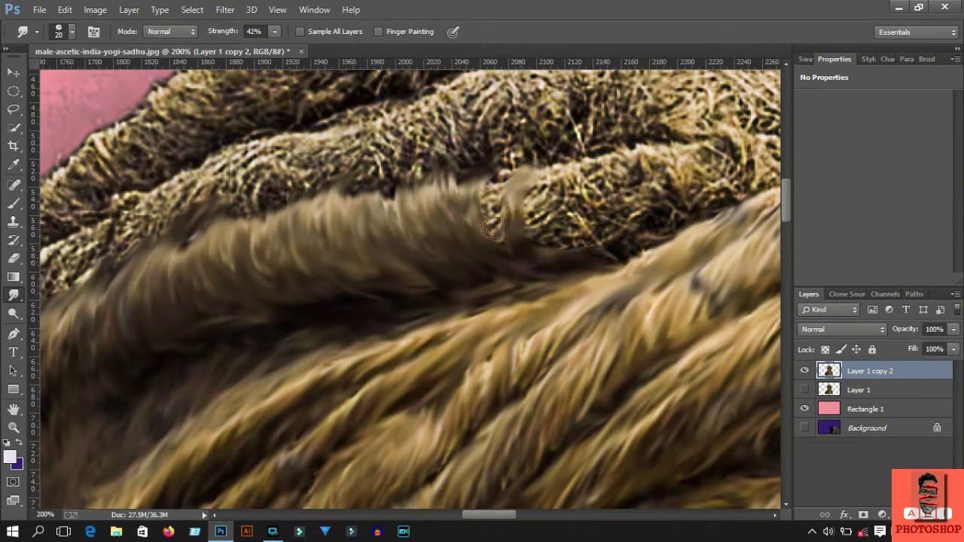
left_click_drag(492, 230, 504, 166)
left_click_drag(561, 241, 521, 168)
scroll(451, 301, "right", 3)
scroll(452, 301, "up", 1)
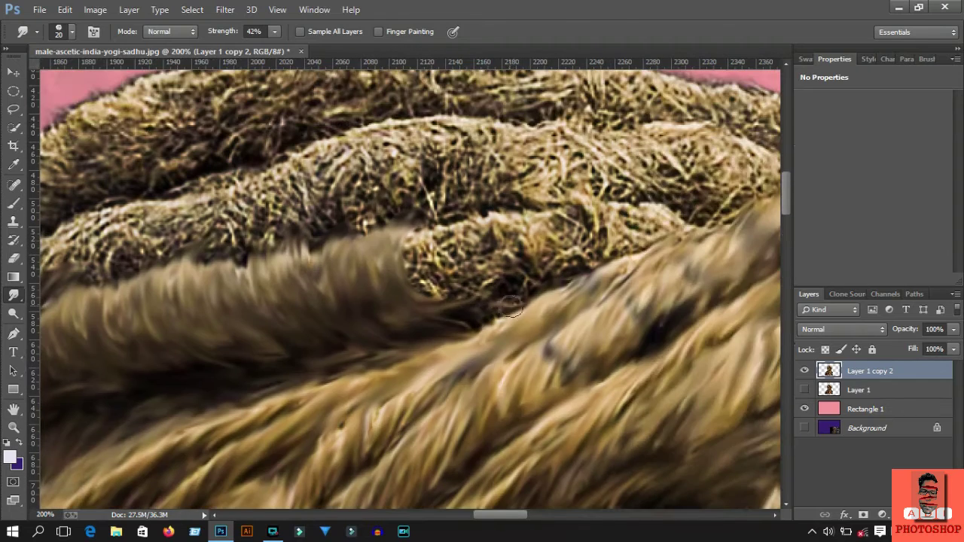
left_click_drag(482, 316, 437, 226)
mouse_move(528, 294)
left_mouse_down()
mouse_move(445, 196)
mouse_move(471, 211)
left_mouse_up()
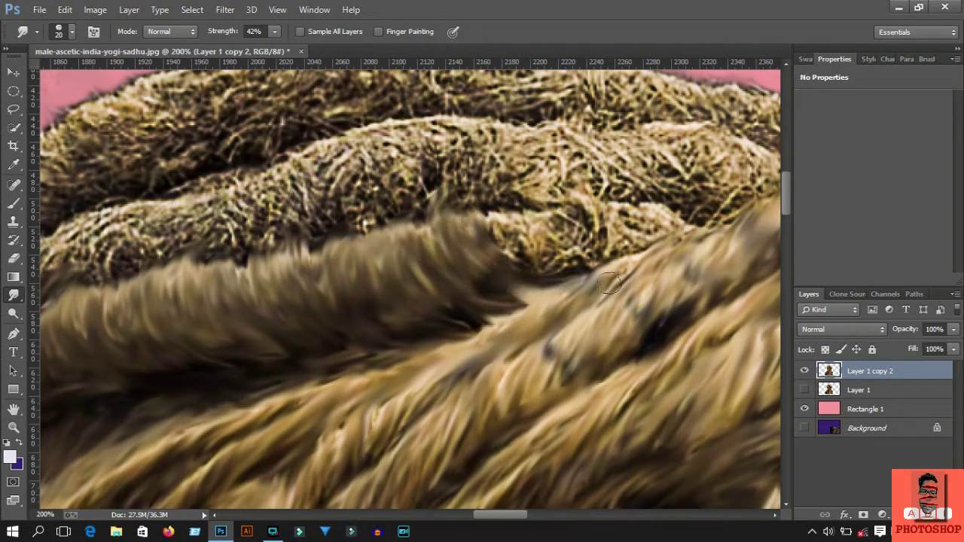
left_click_drag(580, 274, 513, 207)
left_click_drag(617, 252, 542, 196)
- Reshape the outer hair edge, pushing strands up into the pink background over the rope
scroll(588, 226, "up", 1)
left_click_drag(500, 514, 452, 514)
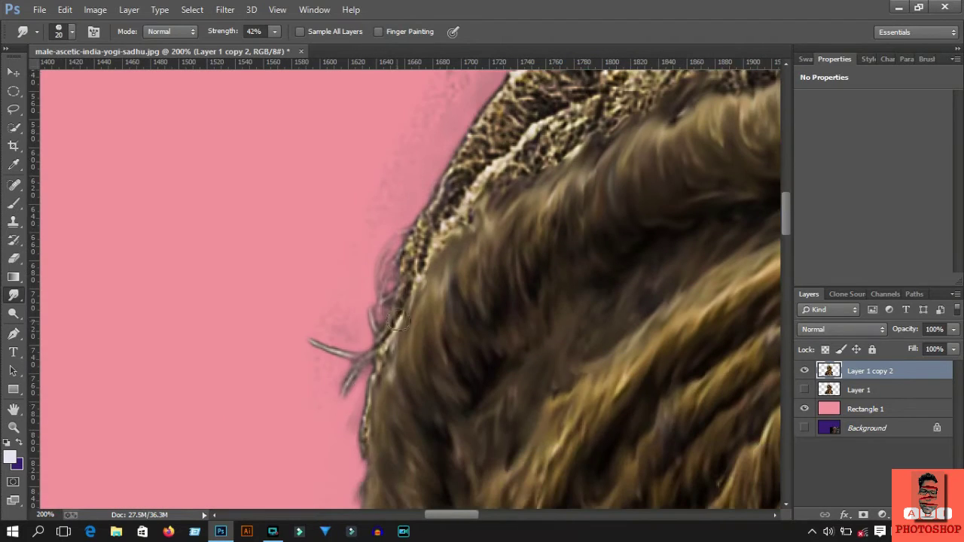
left_click_drag(399, 316, 358, 451)
left_click_drag(377, 361, 358, 444)
left_click_drag(388, 346, 384, 234)
scroll(420, 292, "up", 1)
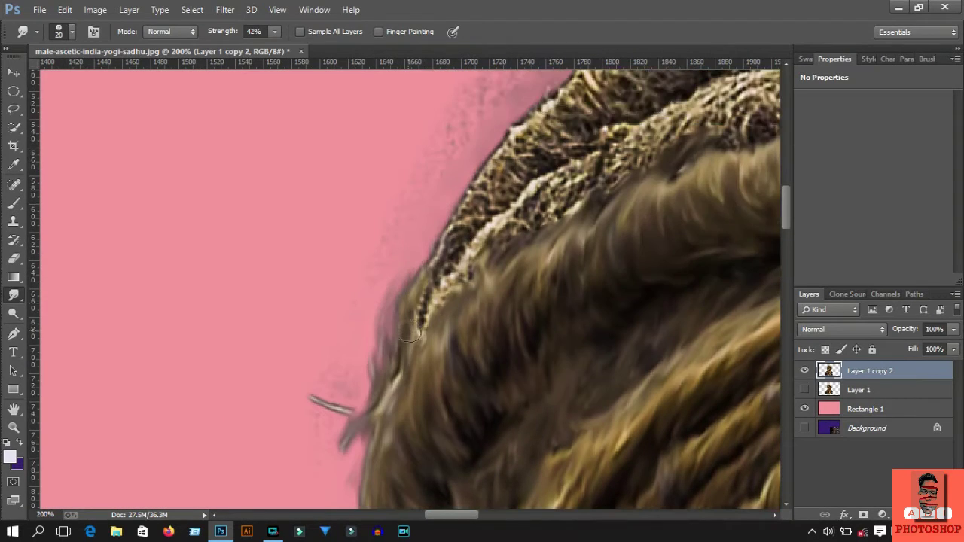
left_click_drag(437, 331, 411, 226)
left_click_drag(474, 335, 448, 188)
left_click_drag(516, 234, 463, 128)
left_click_drag(573, 192, 519, 72)
left_click_drag(494, 293, 452, 176)
left_click_drag(462, 292, 520, 181)
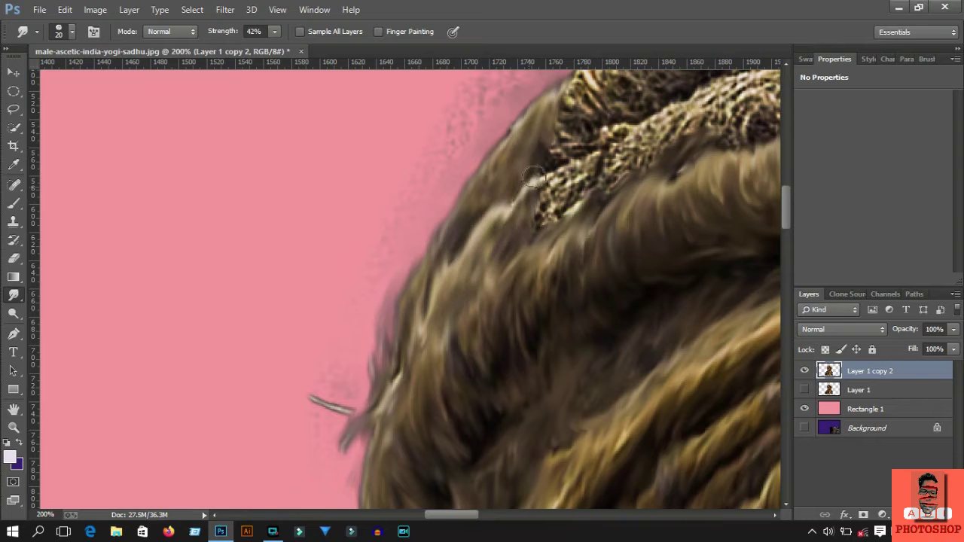
mouse_move(535, 226)
left_mouse_down()
mouse_move(603, 135)
mouse_move(460, 219)
left_mouse_up()
left_click_drag(482, 286, 452, 196)
left_click_drag(400, 285, 452, 177)
left_click_drag(517, 268, 475, 173)
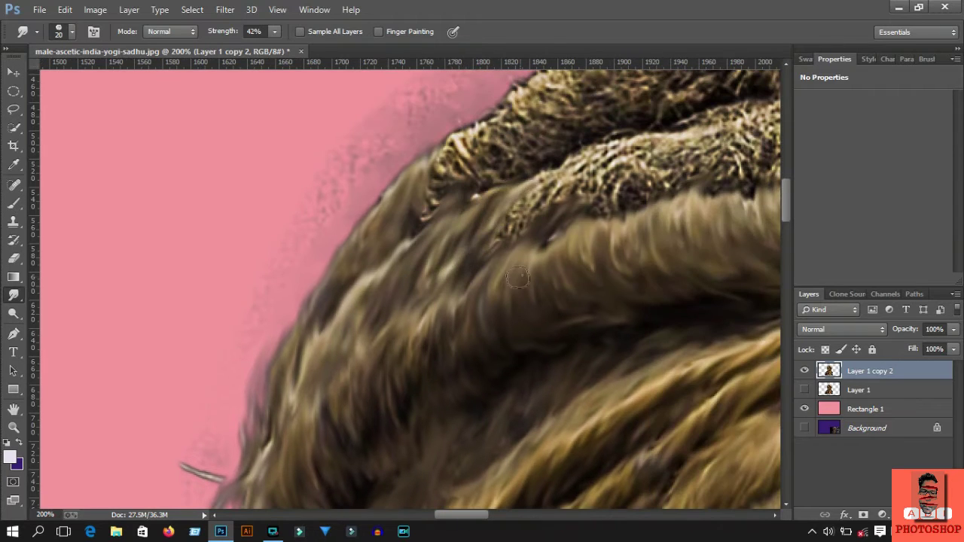
left_click_drag(557, 218, 614, 135)
left_click_drag(625, 226, 700, 98)
mouse_move(663, 199)
left_mouse_down()
mouse_move(715, 101)
mouse_move(519, 218)
mouse_move(522, 145)
left_mouse_up()
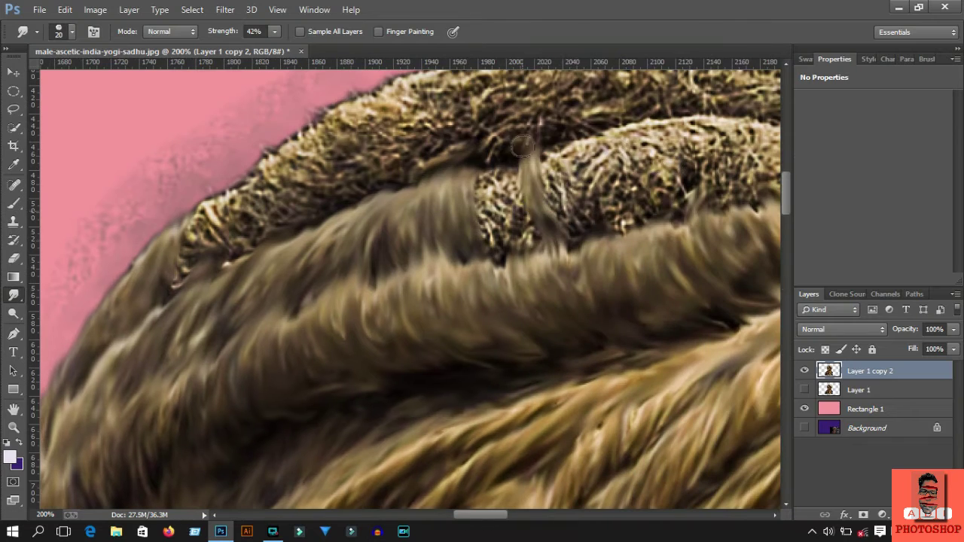
left_click_drag(527, 256, 482, 150)
left_click_drag(489, 256, 527, 121)
left_click_drag(588, 226, 558, 121)
mouse_move(641, 219)
left_mouse_down()
mouse_move(591, 132)
mouse_move(614, 124)
left_mouse_up()
left_click_drag(572, 249, 286, 324)
- Push hair strands up and right over the remaining rope texture, including the left edge
left_click_drag(407, 260, 369, 162)
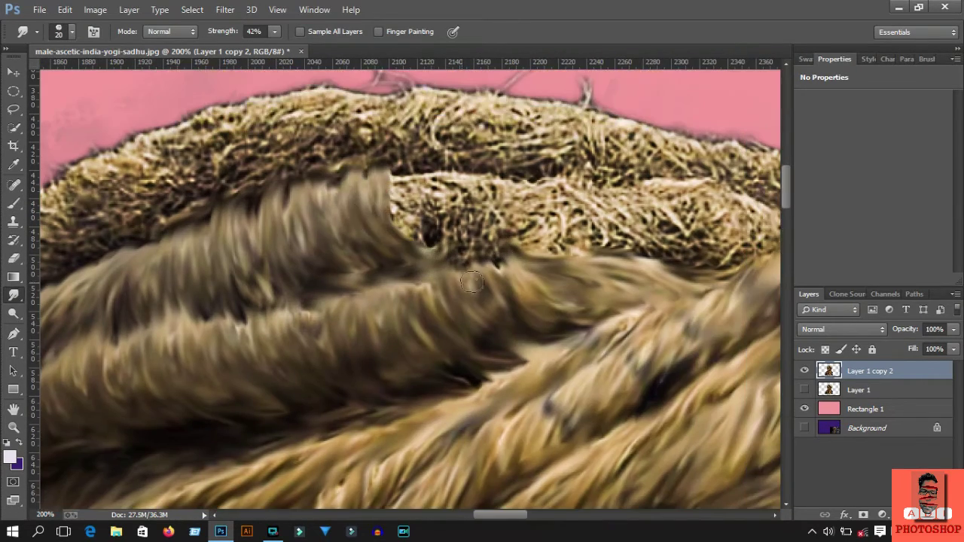
left_click_drag(471, 282, 414, 162)
left_click_drag(489, 263, 444, 173)
left_click_drag(534, 256, 467, 135)
mouse_move(497, 218)
left_mouse_down()
mouse_move(631, 227)
mouse_move(528, 177)
left_mouse_up()
mouse_move(708, 263)
left_mouse_down()
mouse_move(588, 192)
mouse_move(711, 181)
left_mouse_up()
mouse_move(722, 282)
left_mouse_down()
mouse_move(538, 277)
mouse_move(527, 177)
left_mouse_up()
left_click_drag(572, 241, 489, 166)
left_click_drag(528, 234, 414, 177)
left_click_drag(609, 252, 751, 182)
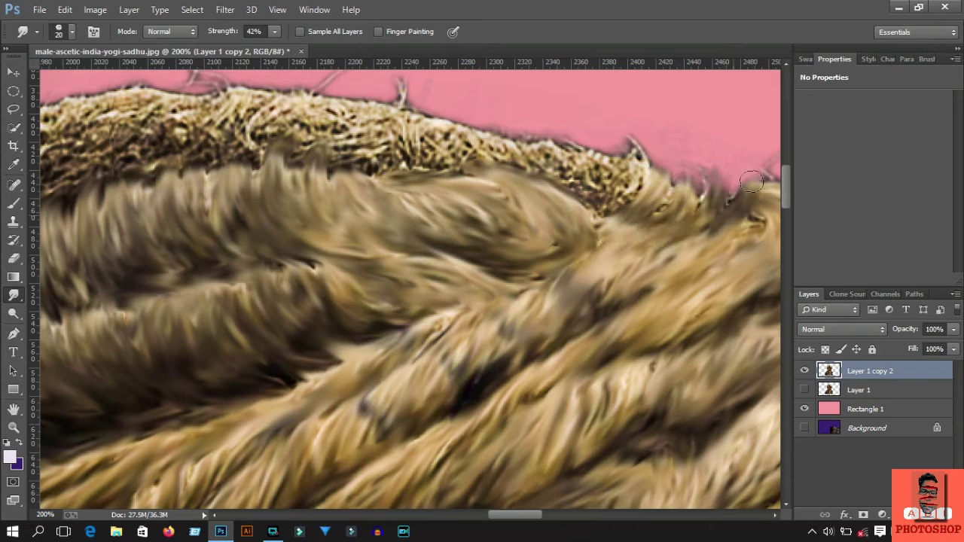
scroll(614, 216, "left", 10)
left_click_drag(422, 347, 384, 278)
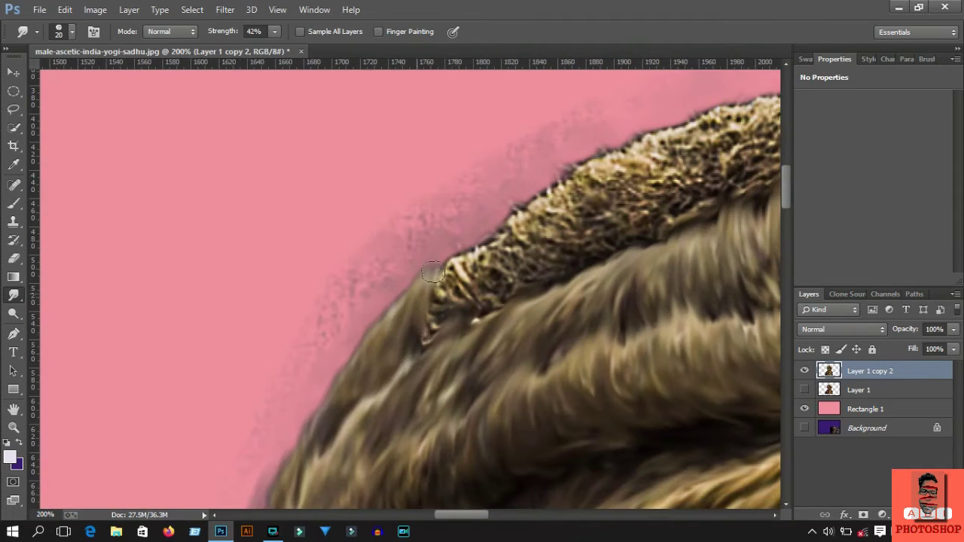
left_click_drag(482, 332, 448, 229)
mouse_move(527, 301)
left_mouse_down()
mouse_move(509, 256)
mouse_move(542, 180)
left_mouse_up()
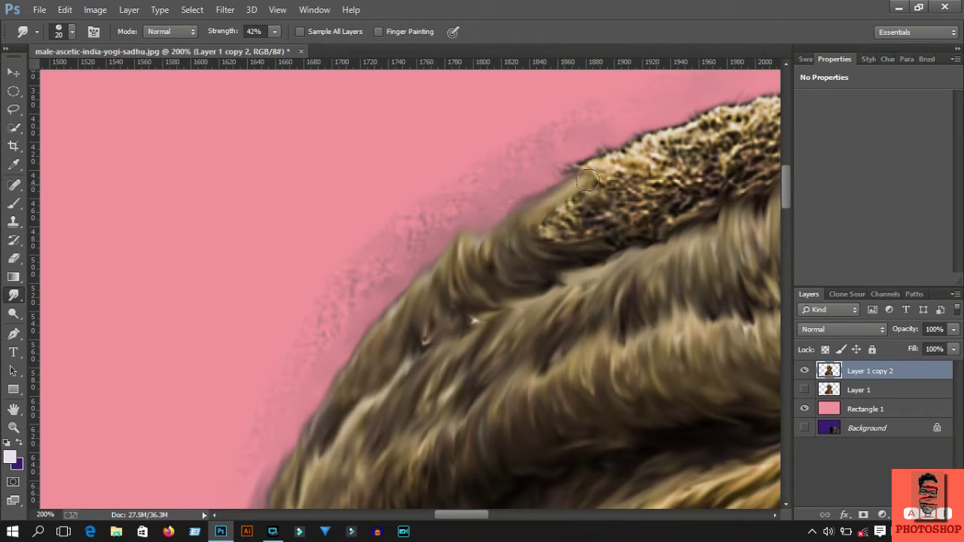
left_click_drag(580, 241, 580, 158)
left_click_drag(617, 226, 602, 151)
left_click_drag(659, 213, 637, 154)
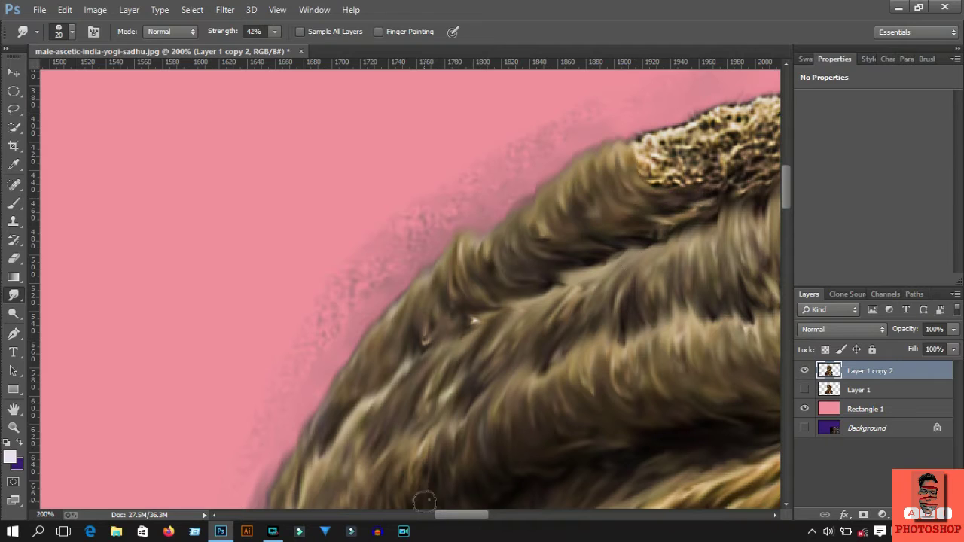
- Smudge the topmost coils into strands softened against the pink background, then zoom out
scroll(637, 154, "right", 6)
left_click_drag(278, 196, 226, 135)
left_click_drag(362, 177, 212, 133)
left_click_drag(392, 170, 241, 120)
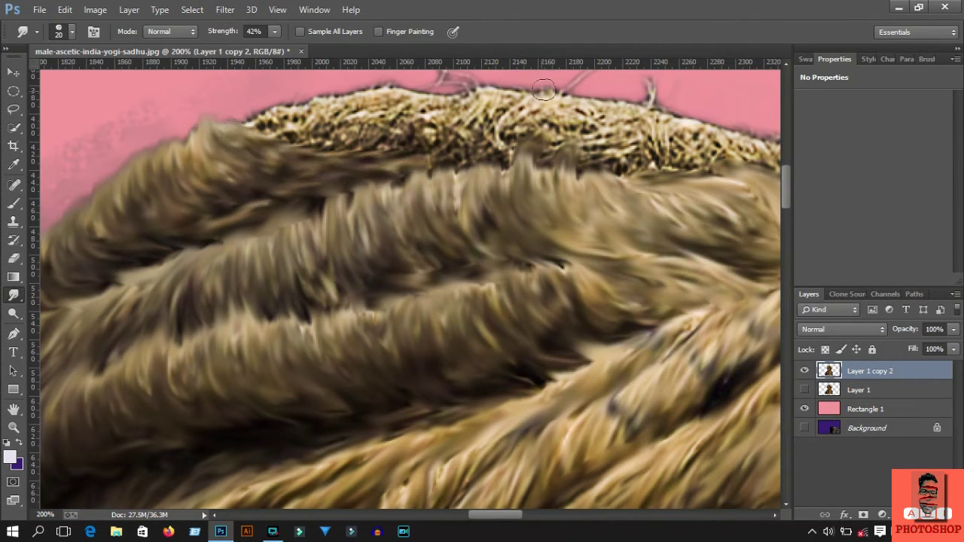
left_click_drag(542, 173, 467, 85)
left_click_drag(452, 173, 392, 81)
left_click_drag(407, 162, 351, 101)
left_click_drag(331, 147, 225, 105)
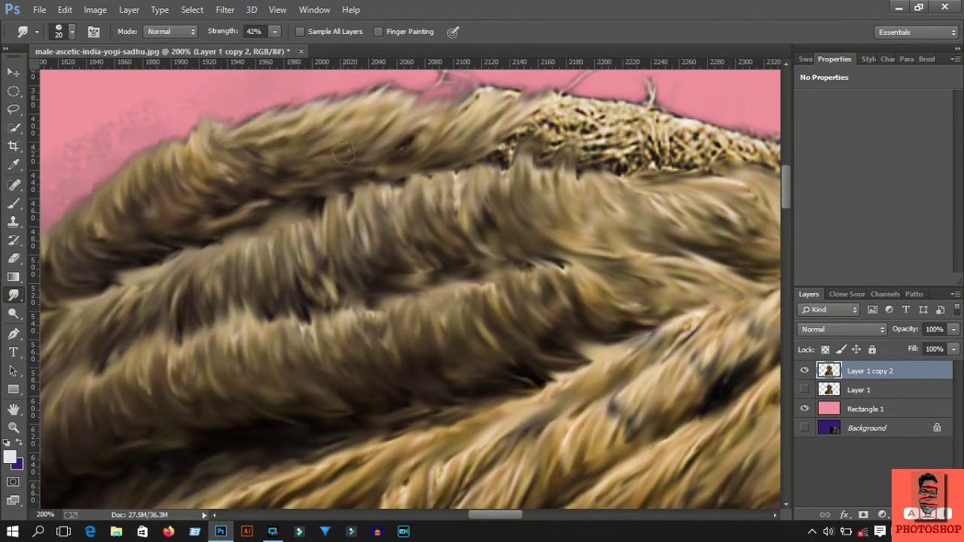
scroll(316, 113, "up", 2)
left_click_drag(444, 188, 527, 121)
left_click_drag(490, 204, 535, 105)
left_click_drag(565, 203, 643, 136)
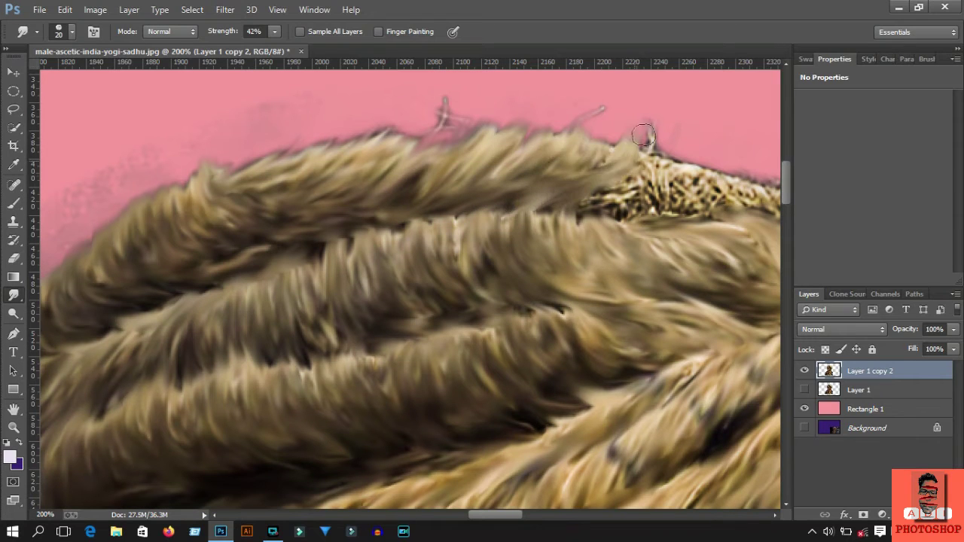
left_click_drag(605, 212, 640, 143)
left_click_drag(570, 215, 680, 147)
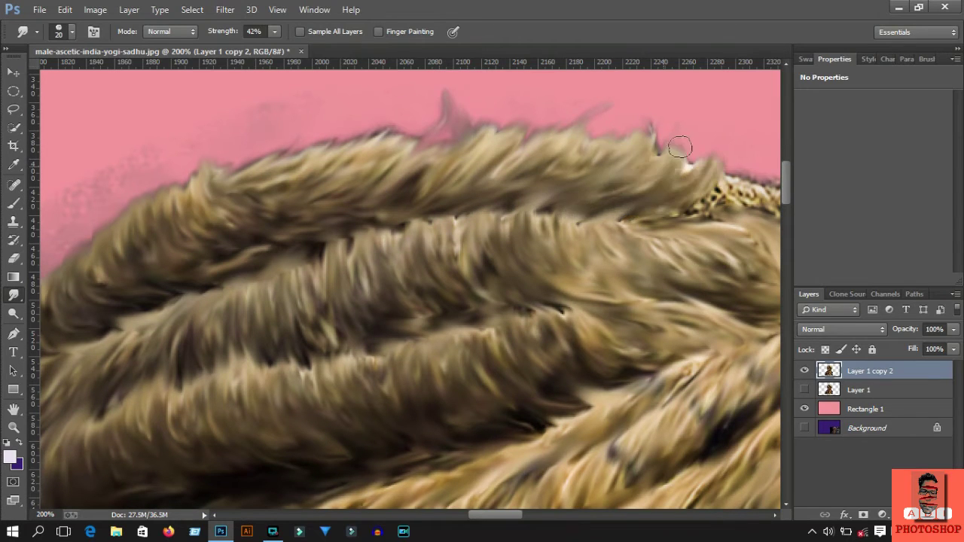
left_click_drag(491, 519, 518, 520)
left_click_drag(339, 226, 433, 162)
left_click_drag(414, 222, 512, 177)
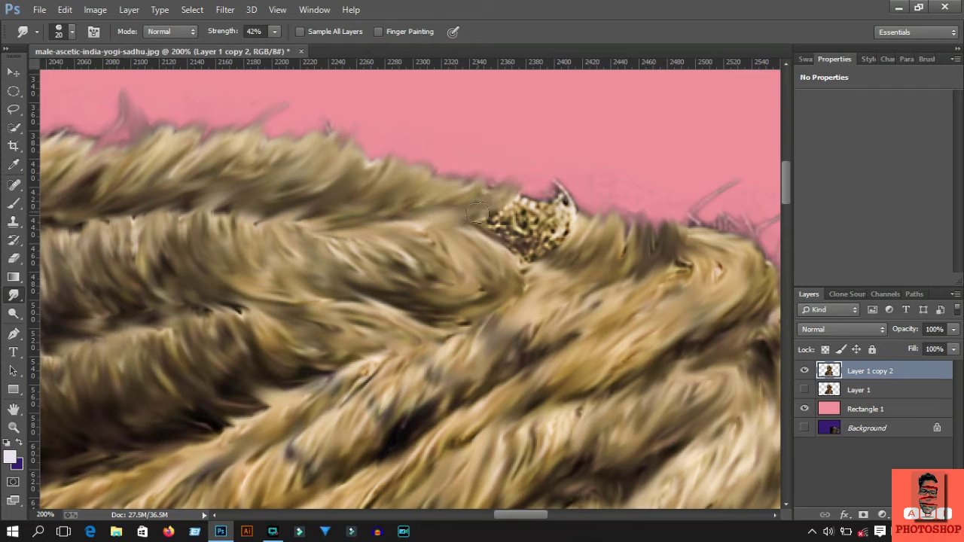
left_click_drag(467, 226, 560, 188)
left_click_drag(482, 241, 603, 207)
left_click_drag(519, 264, 685, 239)
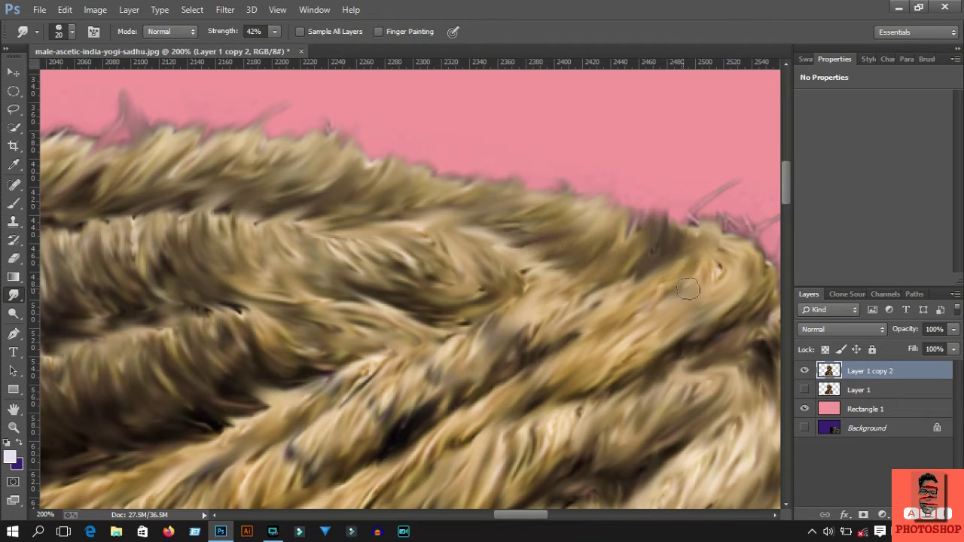
left_click_drag(687, 289, 742, 226)
key("ctrl+minus")
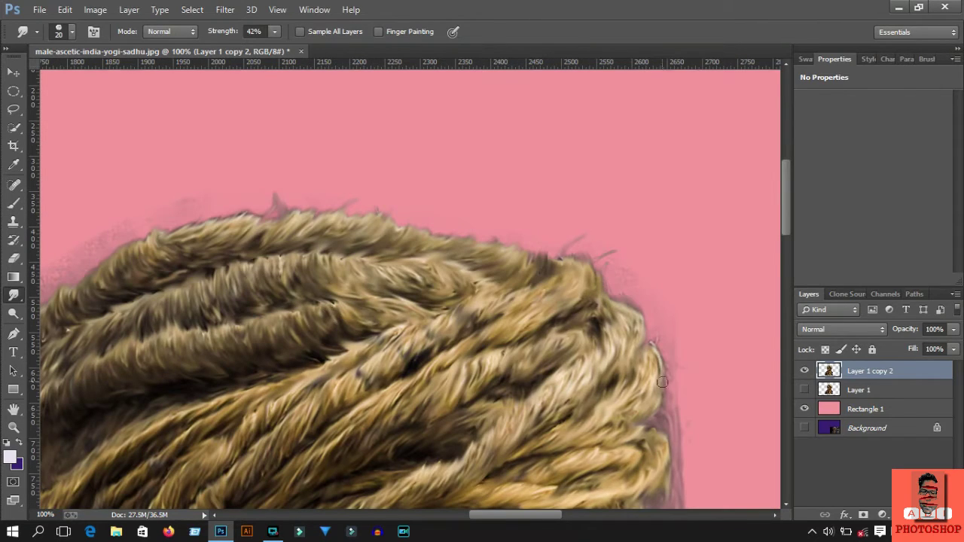
- Zoom out to review the whole figure, then zoom in on the beard and shoulders
scroll(659, 418, "down", 3)
key("ctrl+minus")
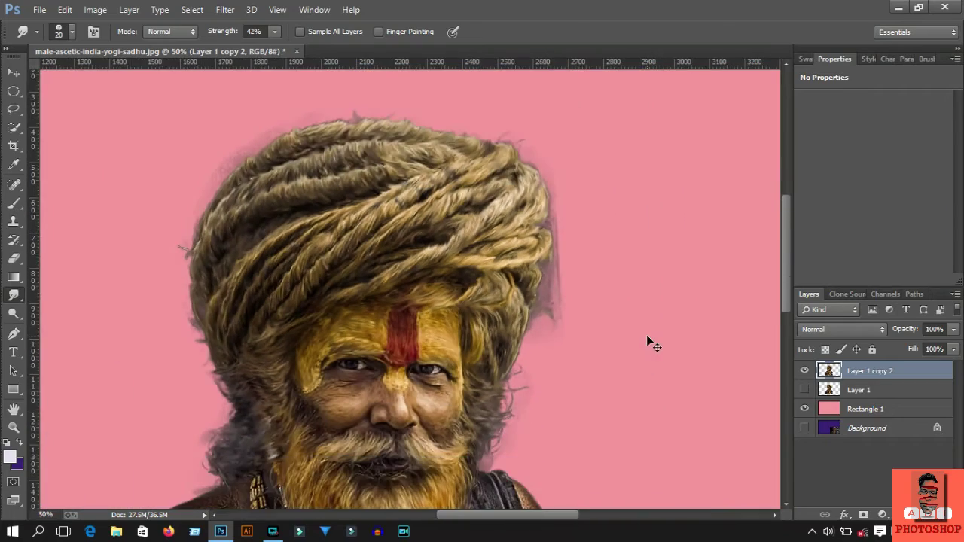
key("ctrl+minus")
scroll(407, 286, "down", 5)
scroll(86, 413, "down", 1)
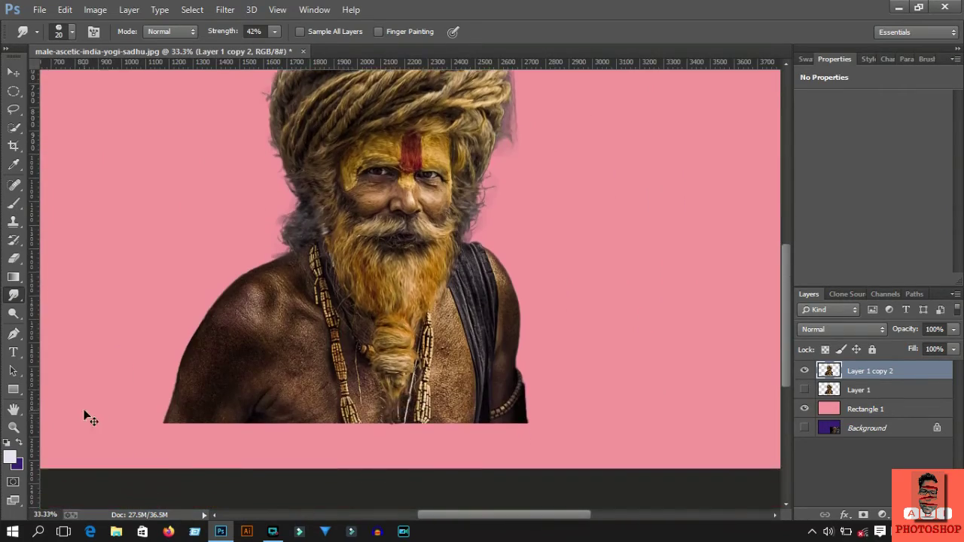
key("ctrl+plus")
key("ctrl+plus")
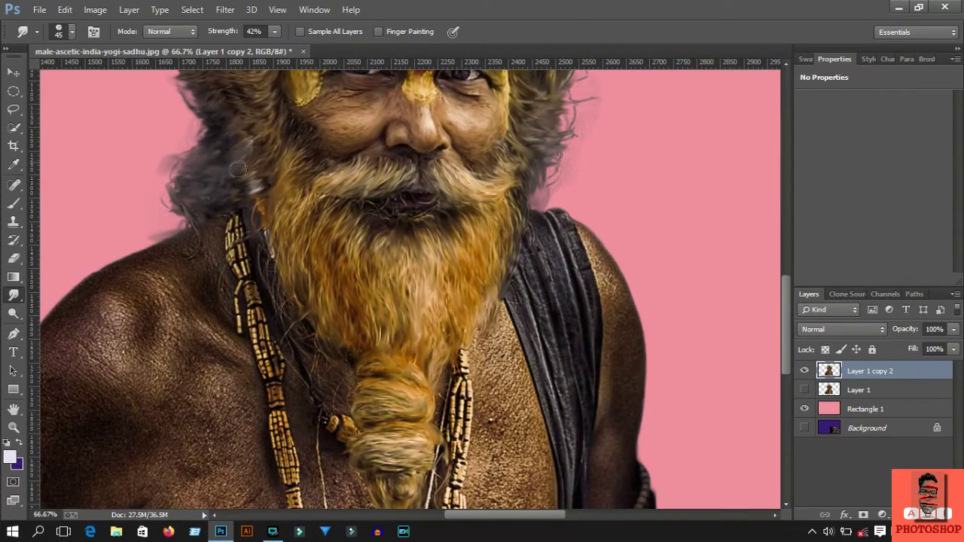
scroll(238, 170, "up", 2)
scroll(626, 160, "up", 3)
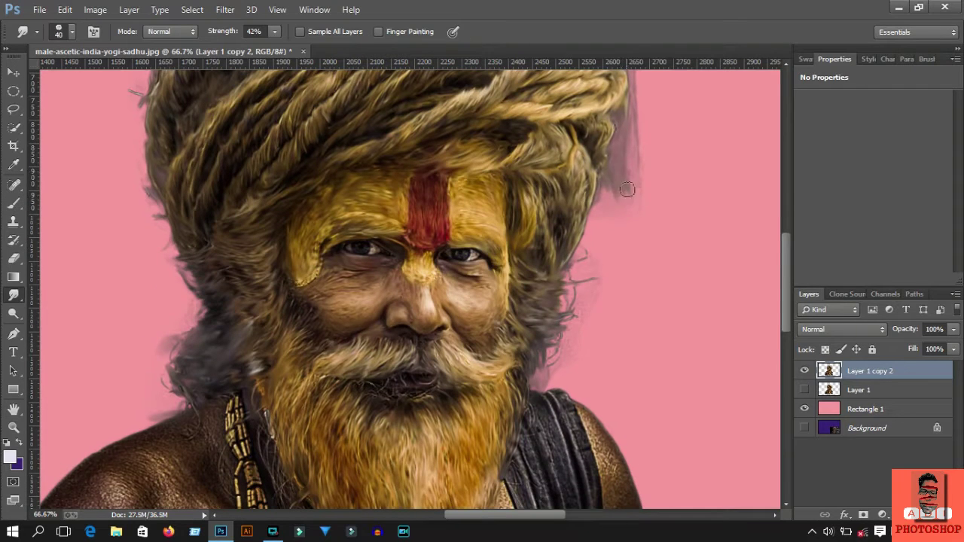
scroll(177, 261, "down", 1)
scroll(151, 286, "down", 3)
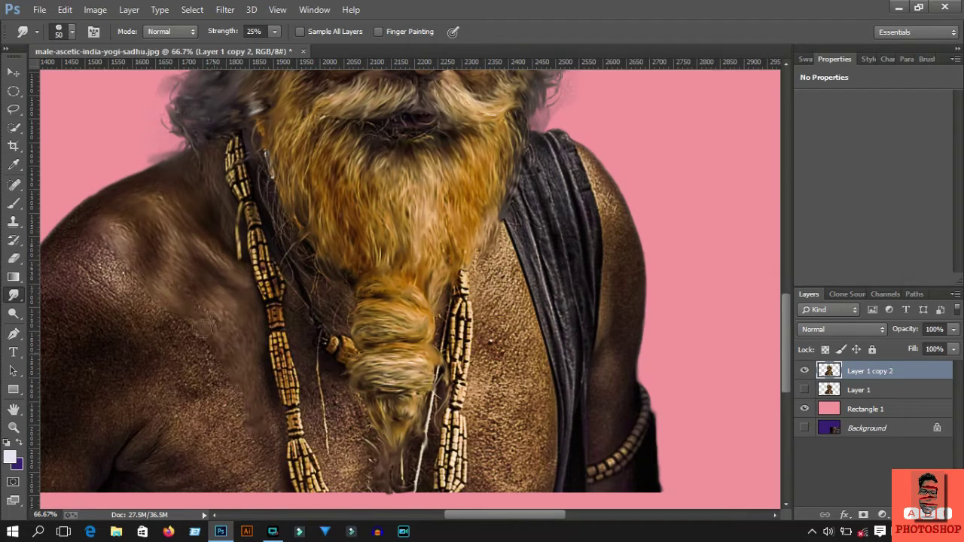
- At 25% strength, smudge the shoulder skin, beard braid hair and nearby beads with a size-45 brush
scroll(195, 232, "left", 5)
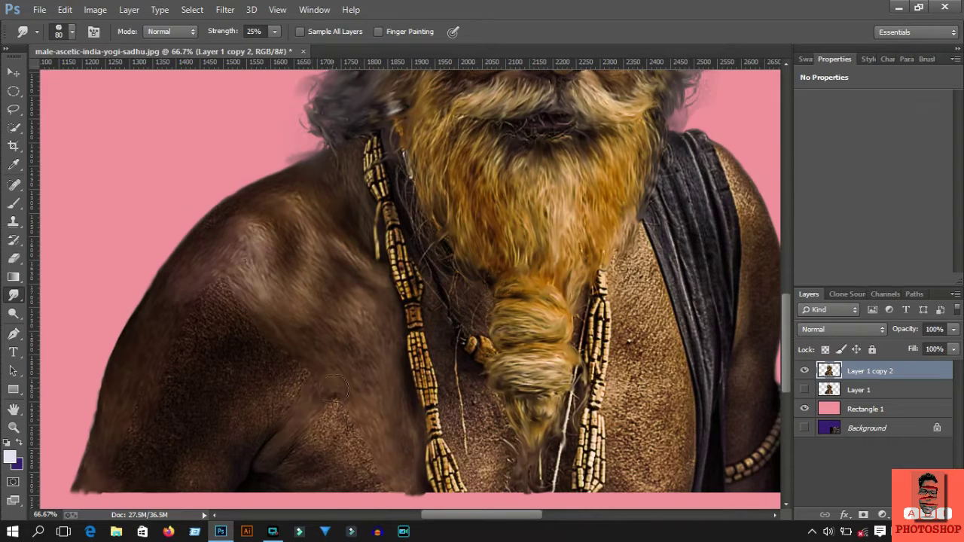
left_click_drag(334, 389, 294, 501)
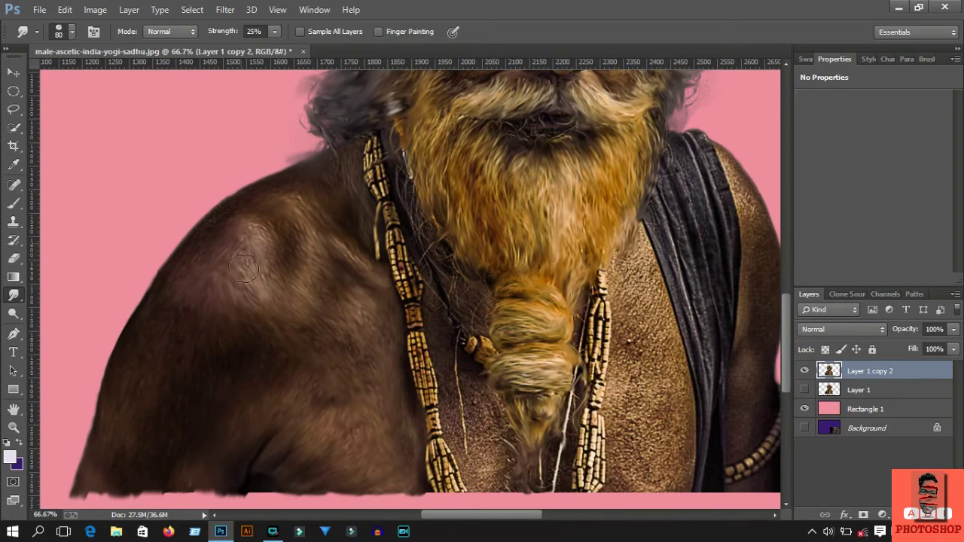
scroll(264, 339, "right", 2)
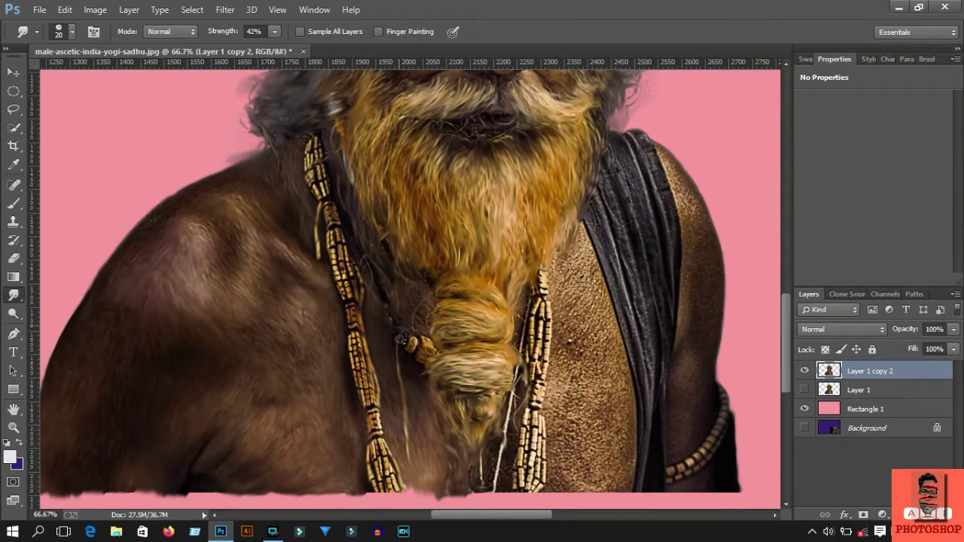
mouse_move(504, 383)
left_mouse_down()
mouse_move(519, 340)
mouse_move(472, 481)
left_mouse_up()
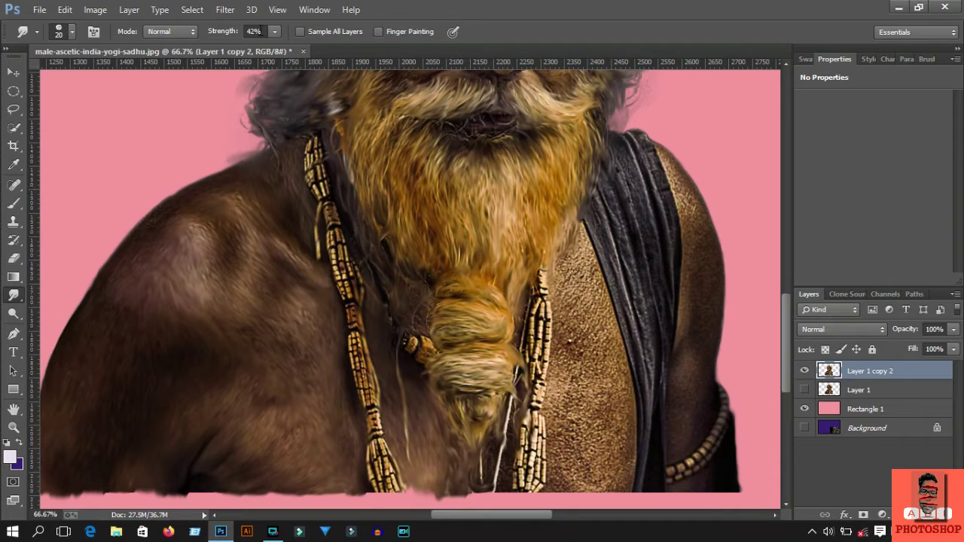
type("25")
key("Return")
key("bracketright")
left_click_drag(399, 335, 442, 432)
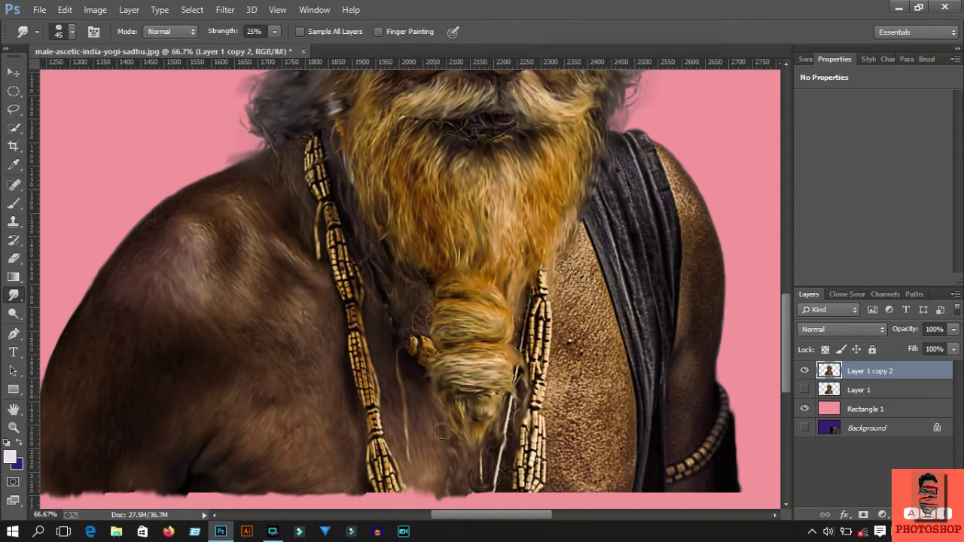
- Smudge the right bead strand and textured chest beside it with a size-60 brush, undoing the left-strand stroke
left_click_drag(316, 144, 380, 491)
key("ctrl+alt+z")
key("ctrl+alt+z")
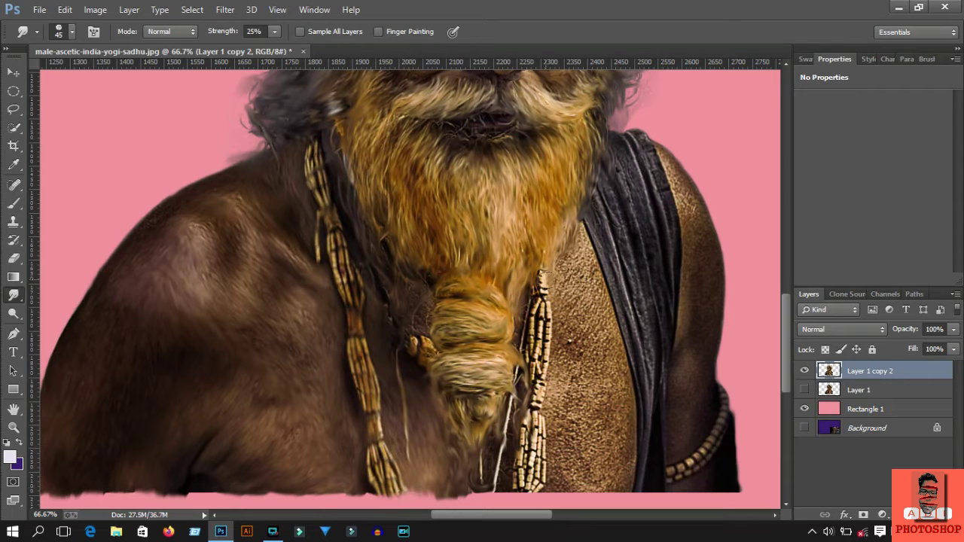
left_click_drag(542, 277, 527, 498)
key("bracketright")
key("bracketright")
mouse_move(586, 233)
left_mouse_down()
mouse_move(572, 452)
mouse_move(556, 444)
mouse_move(563, 501)
left_mouse_up()
left_click_drag(598, 226, 602, 452)
left_click_drag(591, 324, 588, 508)
left_click_drag(622, 331, 606, 478)
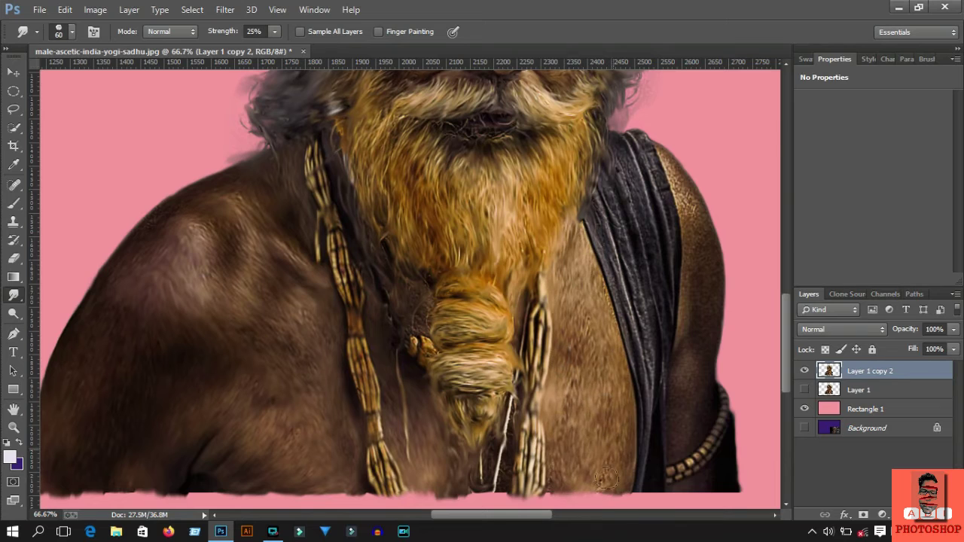
- Smooth the right shoulder edge, the dark cloth strip and the lower end of the bead strand
scroll(606, 479, "right", 5)
mouse_move(430, 150)
left_mouse_down()
mouse_move(482, 452)
mouse_move(469, 470)
mouse_move(433, 459)
mouse_move(476, 402)
left_mouse_up()
mouse_move(392, 143)
left_mouse_down()
mouse_move(412, 241)
mouse_move(393, 401)
mouse_move(354, 211)
left_mouse_up()
left_click_drag(384, 400, 399, 494)
left_click_drag(409, 409, 399, 495)
left_click_drag(260, 388, 226, 505)
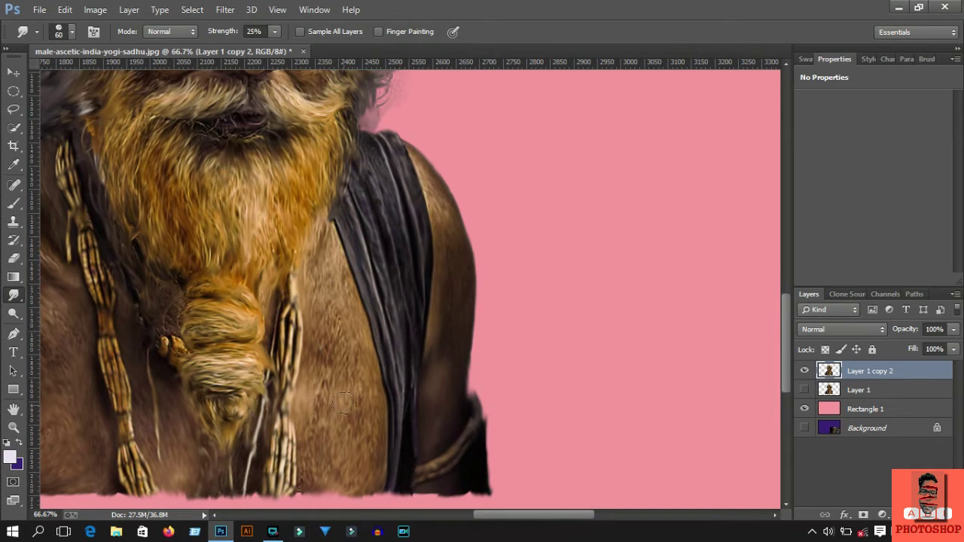
key("ctrl+minus")
key("ctrl+minus")
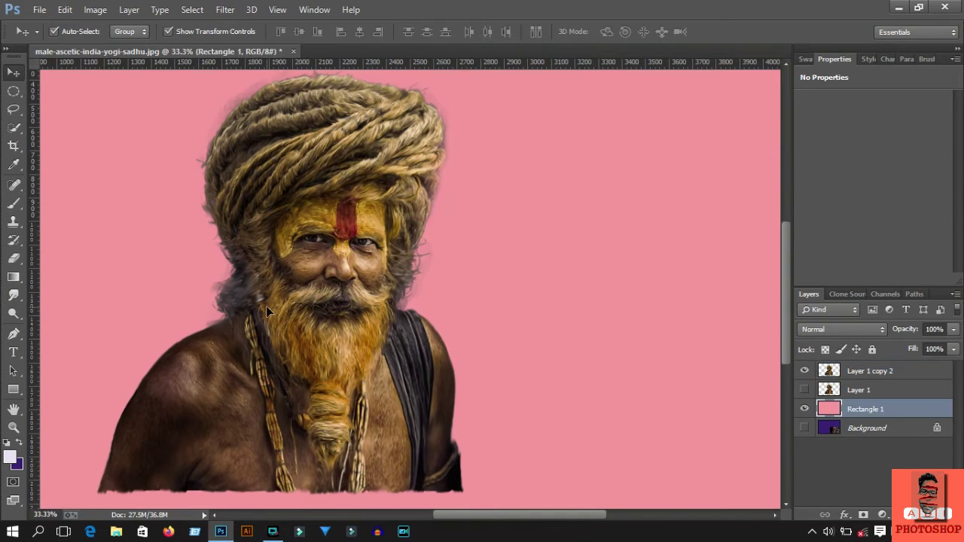
- Make Layer 1 copy 2 active with the Smudge tool shrunk to size 35
scroll(126, 287, "down", 5)
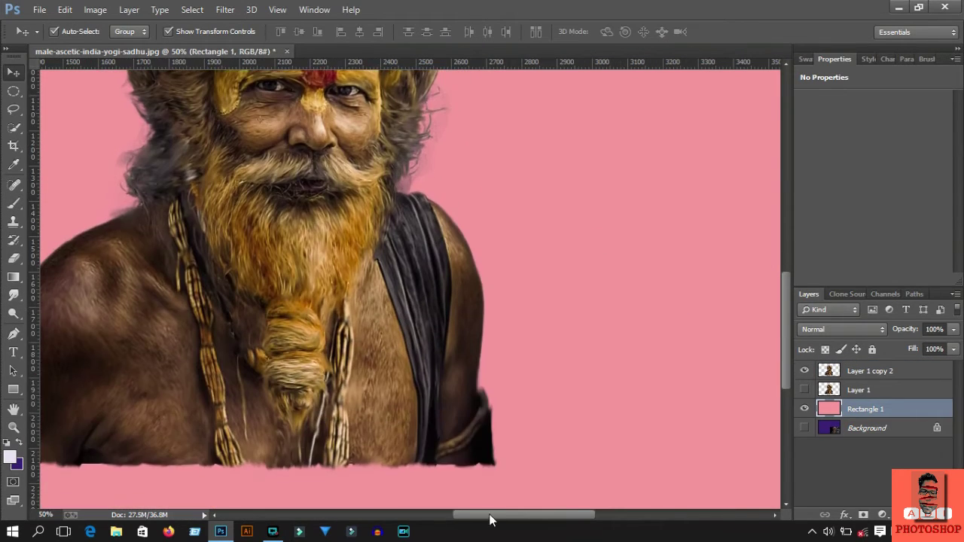
key("ctrl+minus")
key("r")
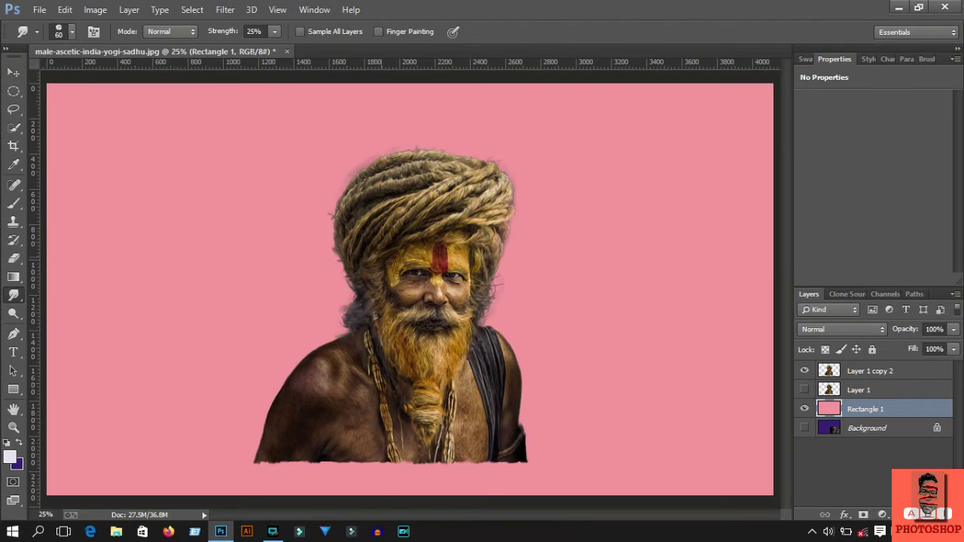
scroll(451, 285, "up", 3)
scroll(452, 285, "up", 2)
scroll(560, 190, "up", 1)
key("bracketleft")
key("bracketleft")
key("bracketleft")
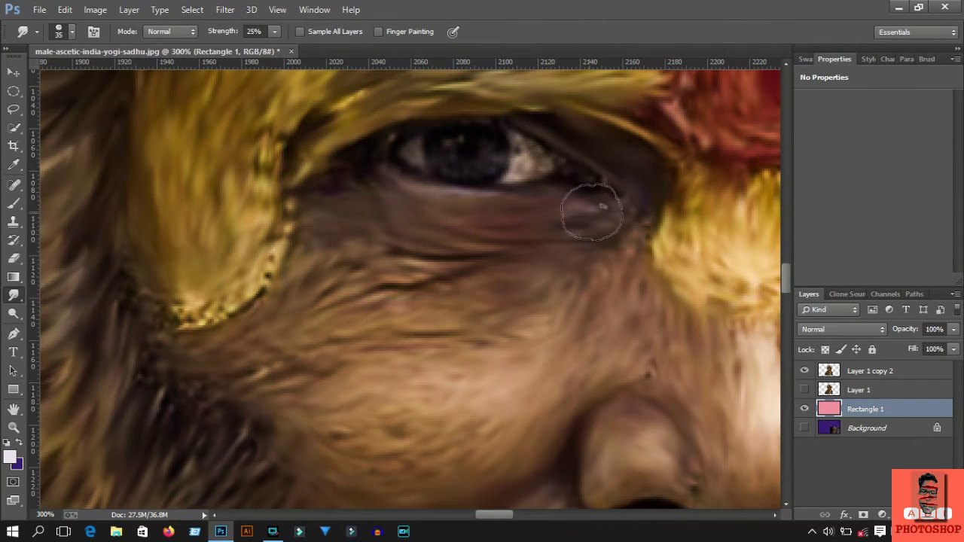
left_click(870, 371)
- Blend the wrinkles under the eyes and the iris speckles with a smaller smudge brush
key("bracketleft")
key("bracketleft")
key("bracketleft")
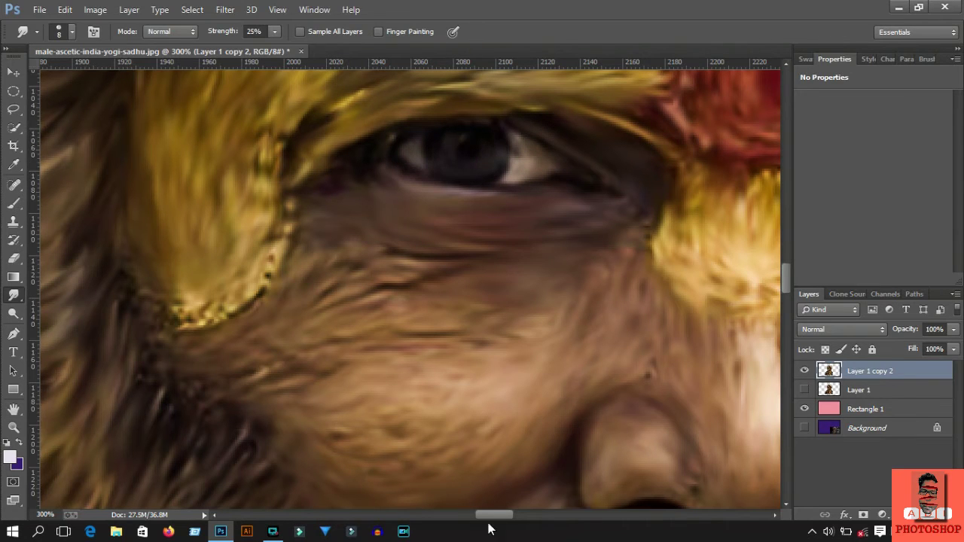
left_click_drag(488, 520, 514, 520)
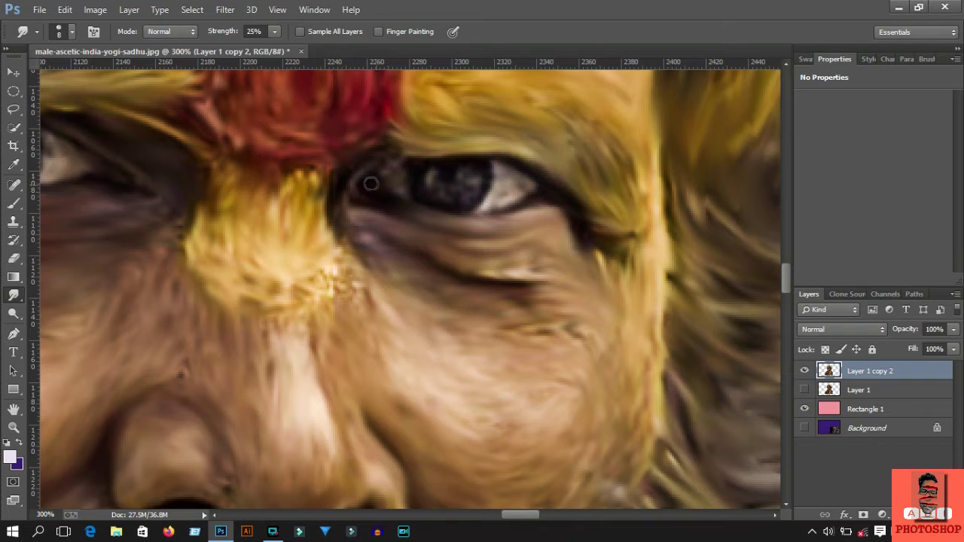
left_click_drag(470, 195, 469, 167)
key("ctrl+1")
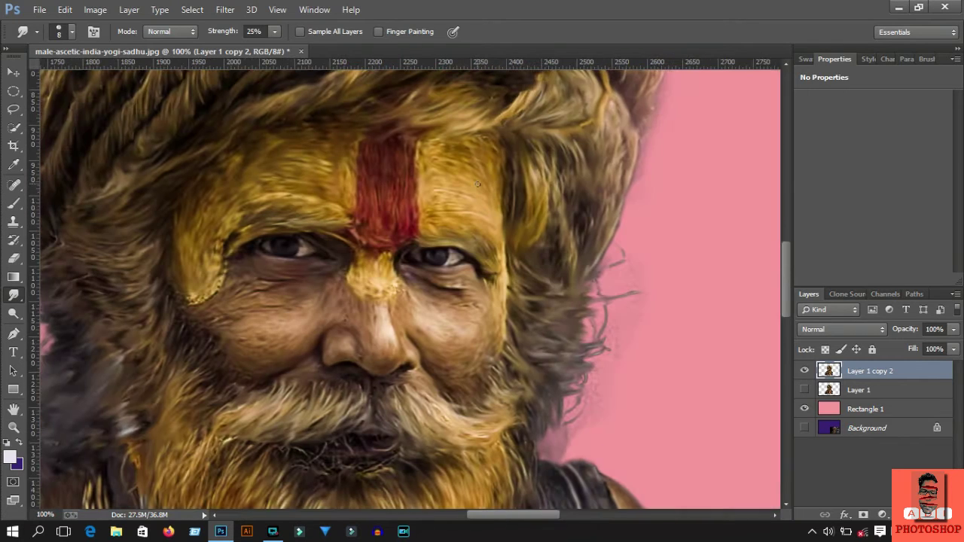
left_click(13, 203)
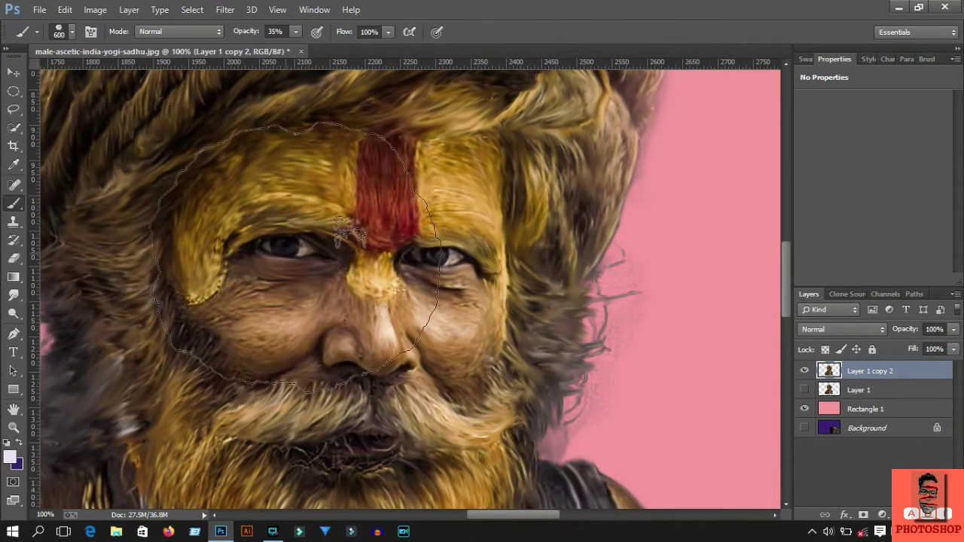
- Paint dark purple across the left iris with a size-6 brush
scroll(257, 253, "up", 1)
scroll(258, 252, "up", 1)
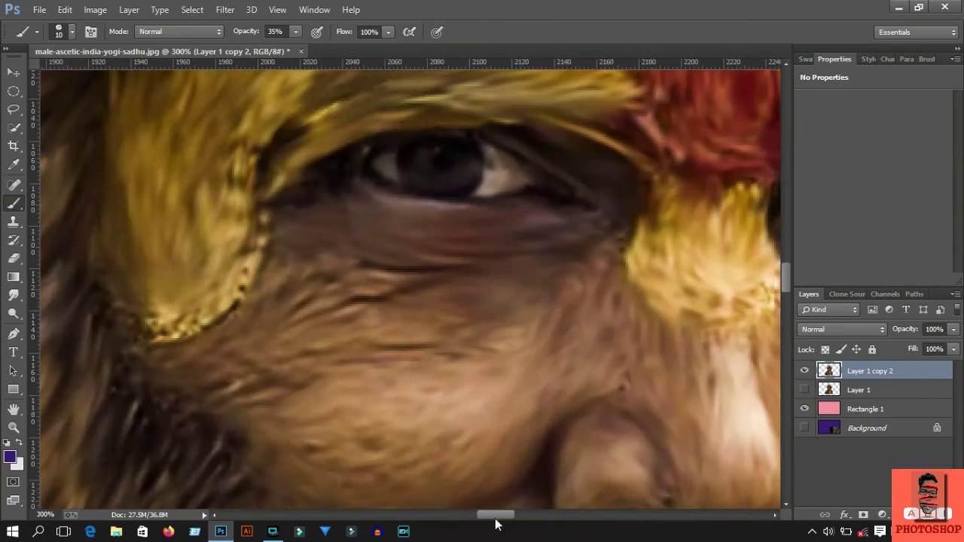
scroll(405, 145, "up", 1)
scroll(433, 167, "up", 1)
key("bracketleft")
key("bracketleft")
key("bracketleft")
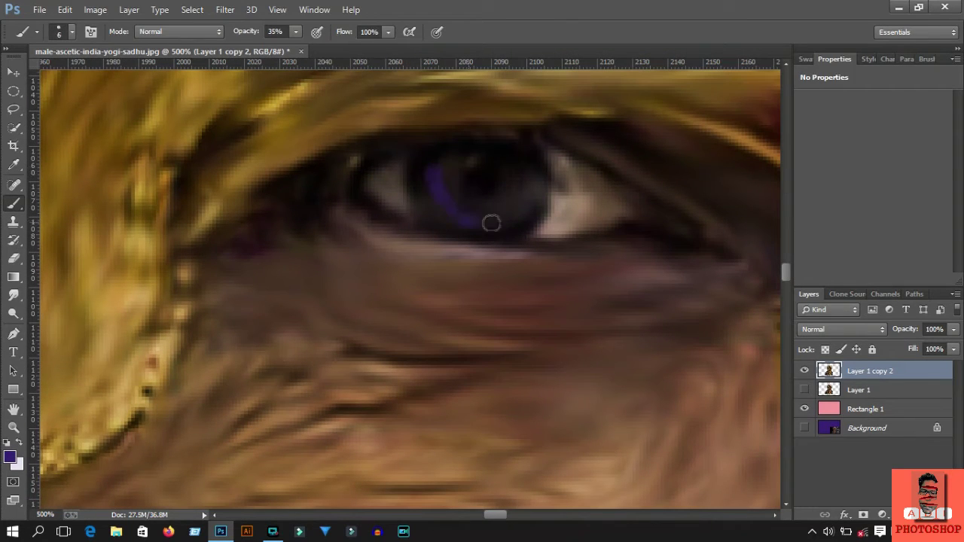
left_click_drag(434, 158, 506, 216)
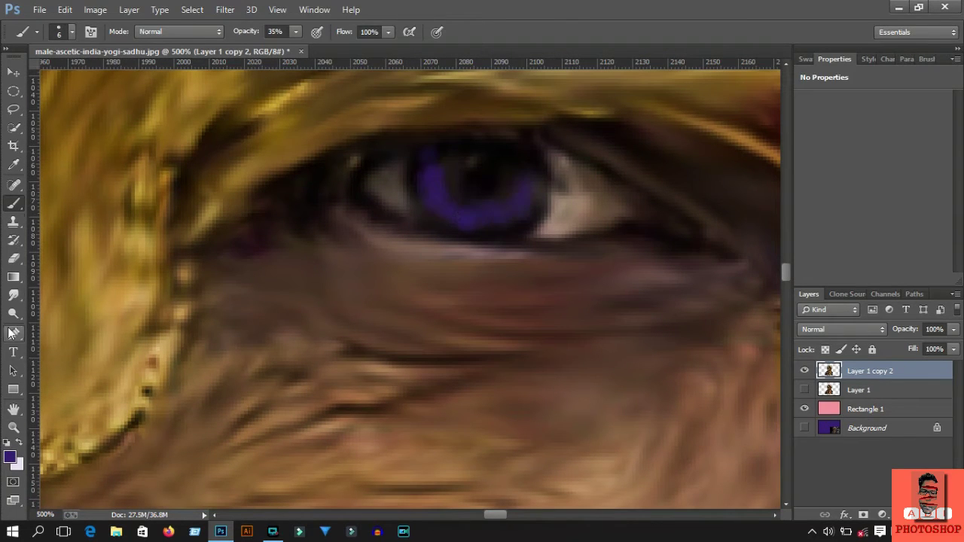
key("r")
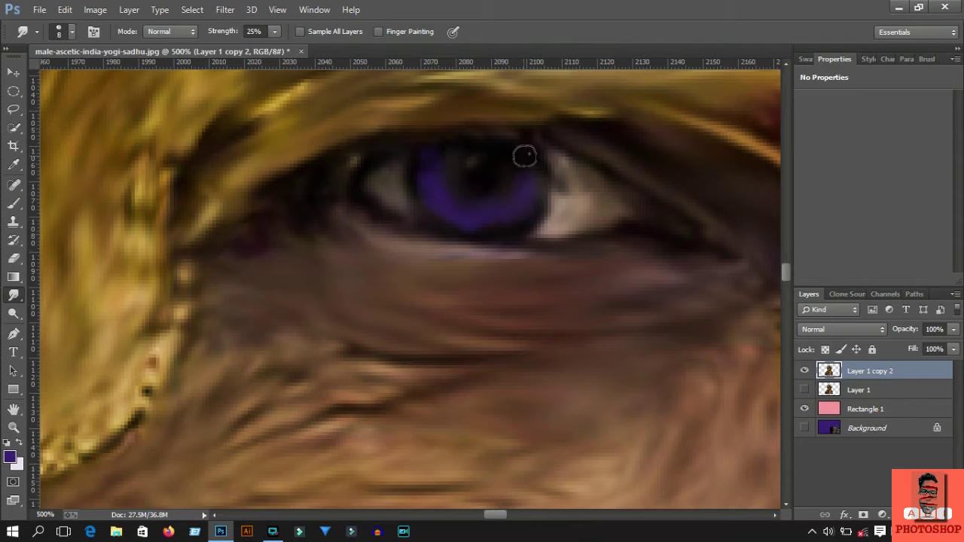
- Dab two white catchlights on the iris, then restore dark purple as the foreground
key("x")
key("b")
left_click(468, 162)
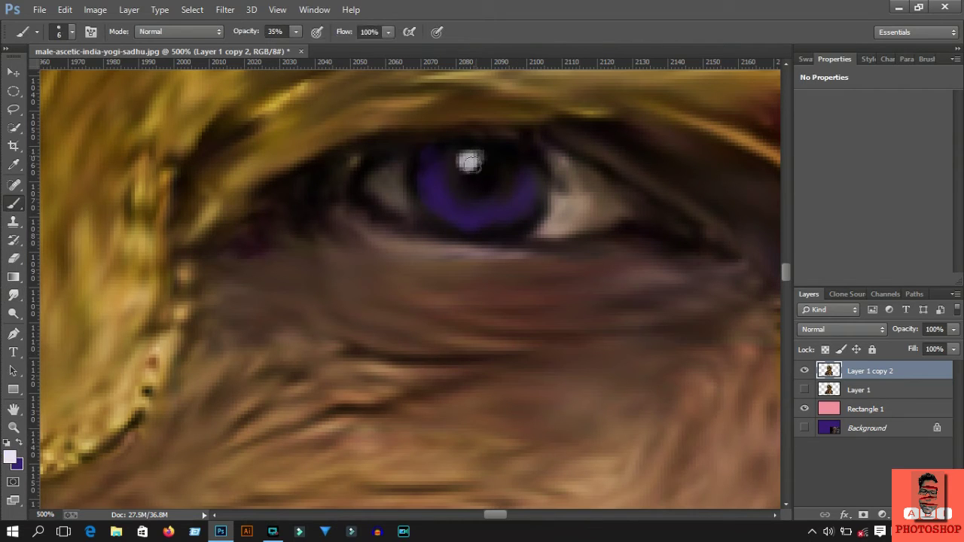
left_click(501, 161)
left_click_drag(495, 515, 518, 515)
key("x")
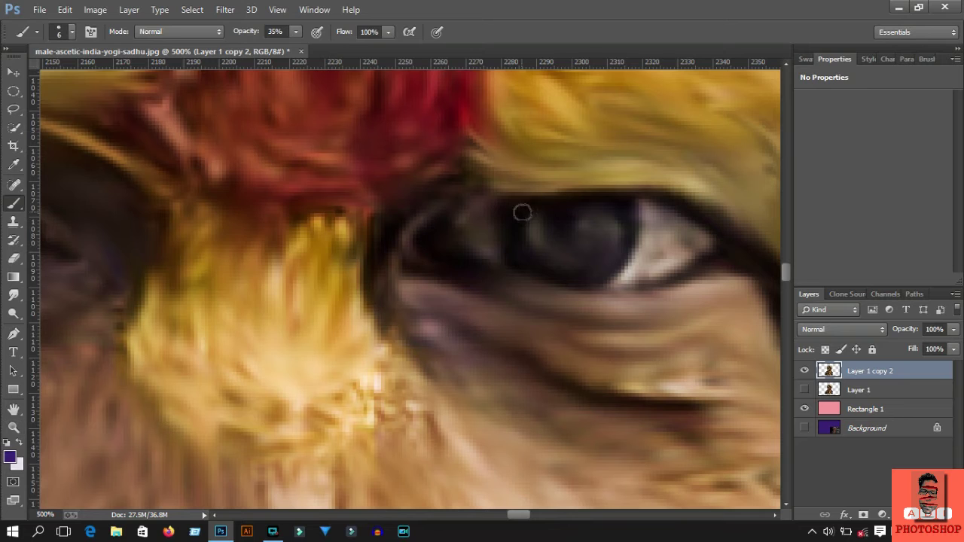
key("ctrl+0")
- Smudge the purple into the iris and bring the other eye into view
scroll(484, 275, "up", 3)
scroll(593, 280, "up", 2)
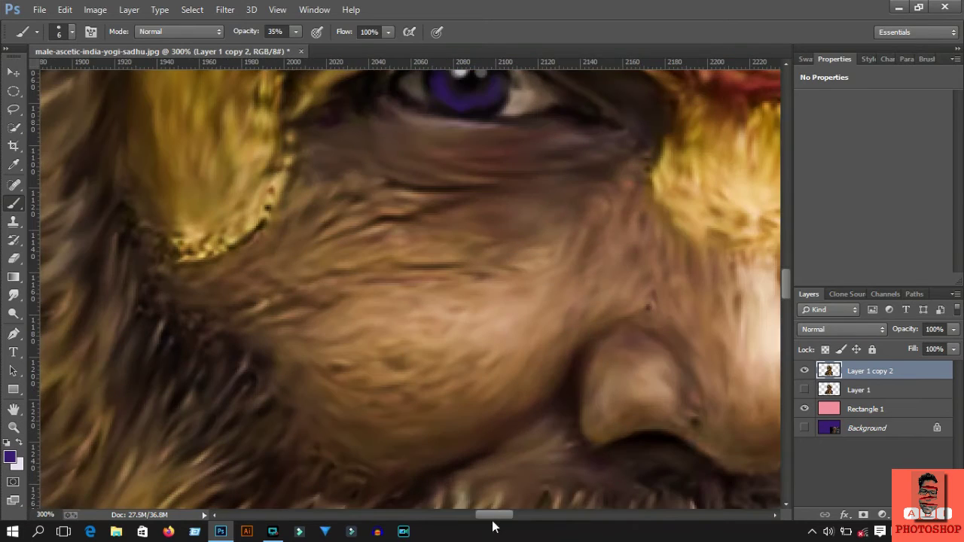
left_click_drag(492, 519, 530, 518)
scroll(452, 301, "up", 3)
scroll(407, 199, "up", 1)
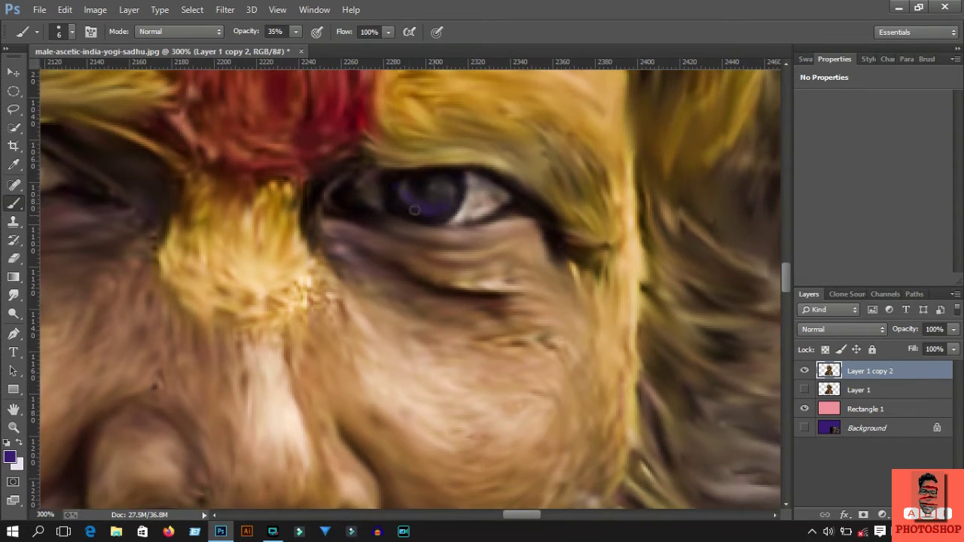
left_click(13, 295)
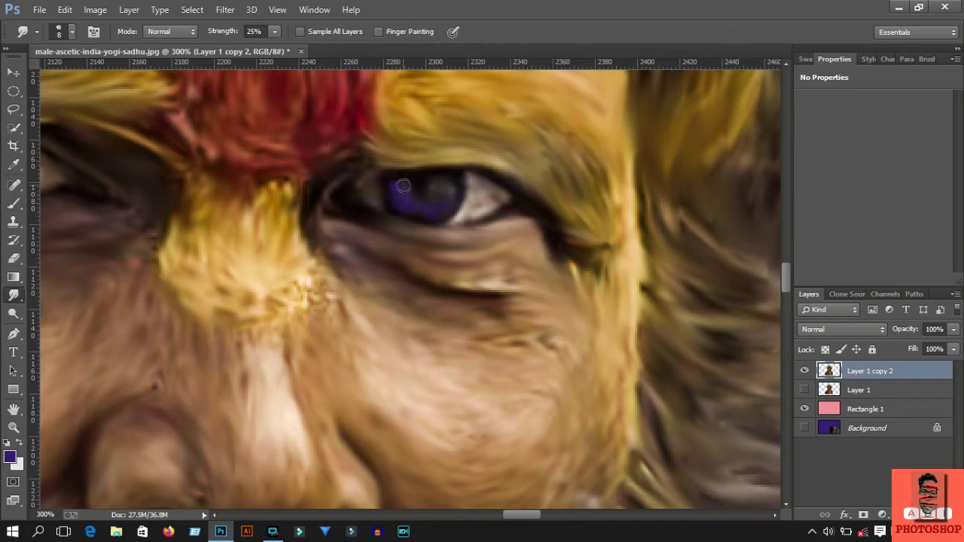
key("x")
key("b")
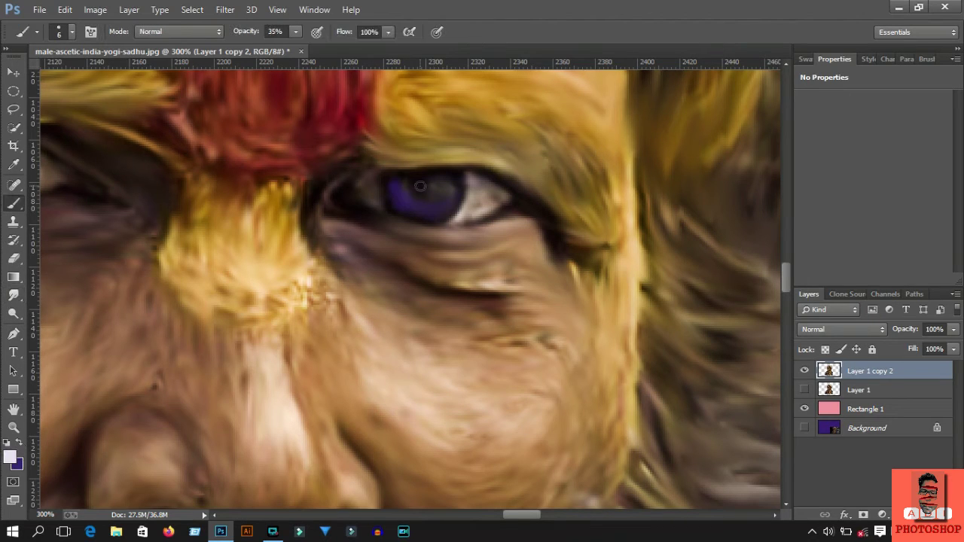
left_click_drag(416, 182, 612, 184)
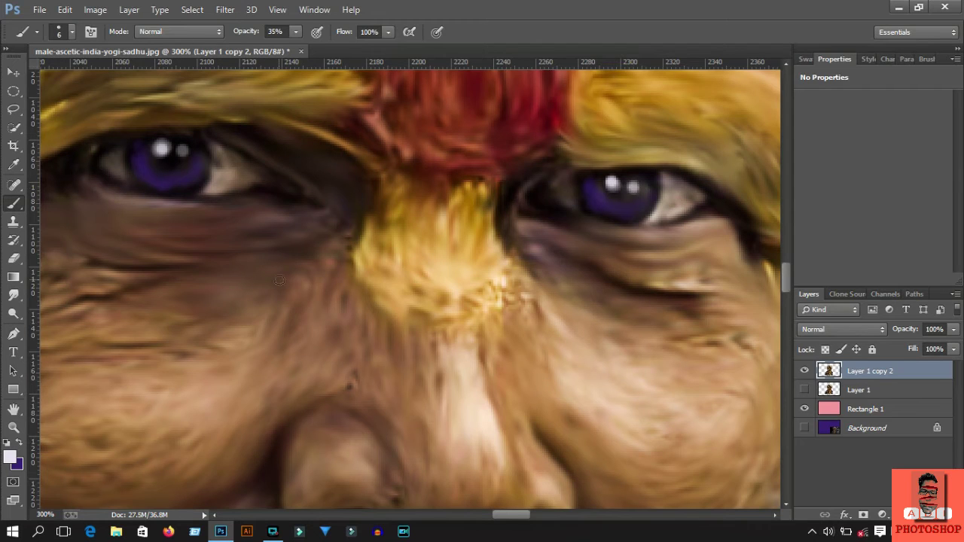
key("ctrl+0")
- Smudge the edges of the yellow brow paint on Layer 1 copy 2 with a size-25 brush
key("v")
left_click(606, 315)
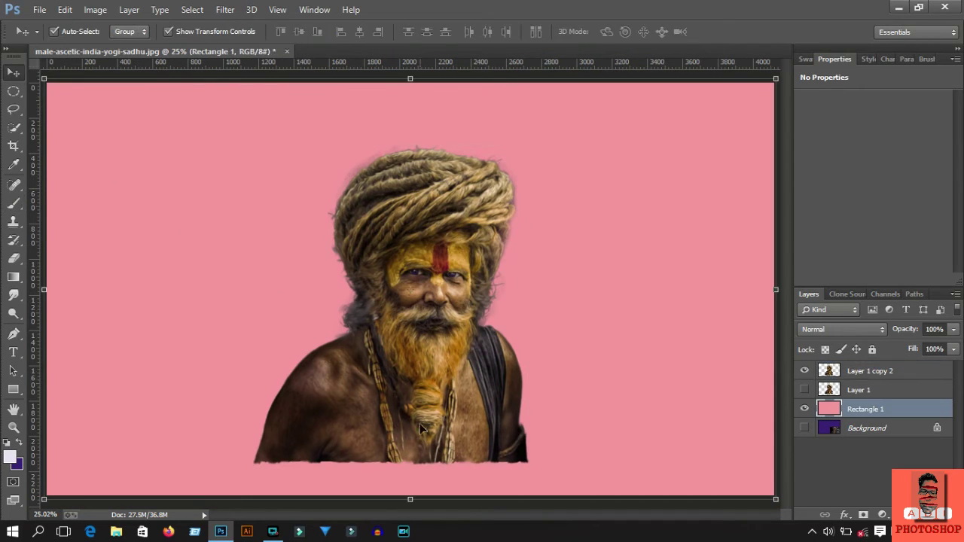
scroll(399, 253, "up", 3)
scroll(399, 252, "up", 2)
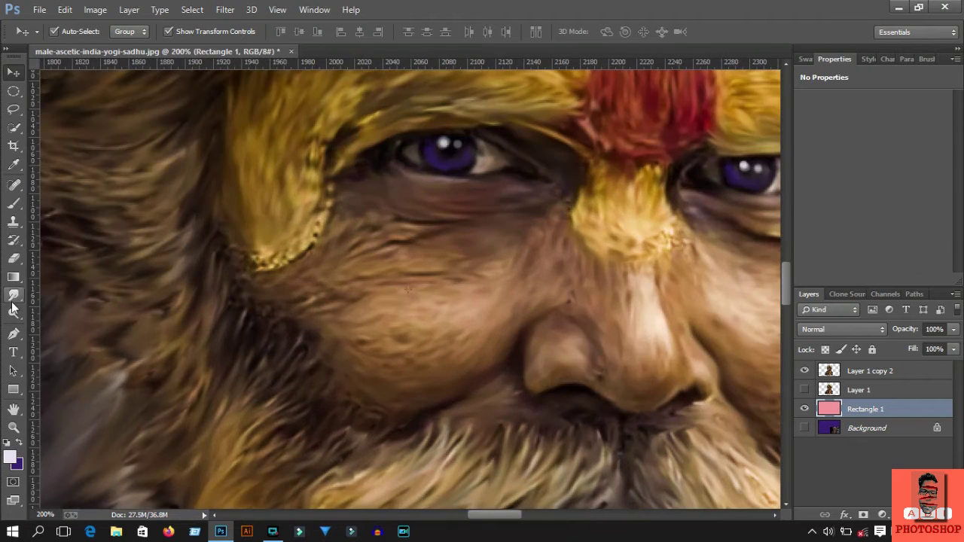
key("r")
left_click(870, 371)
key("bracketleft")
mouse_move(331, 199)
left_mouse_down()
mouse_move(271, 260)
mouse_move(219, 226)
left_mouse_up()
left_click_drag(587, 218, 622, 262)
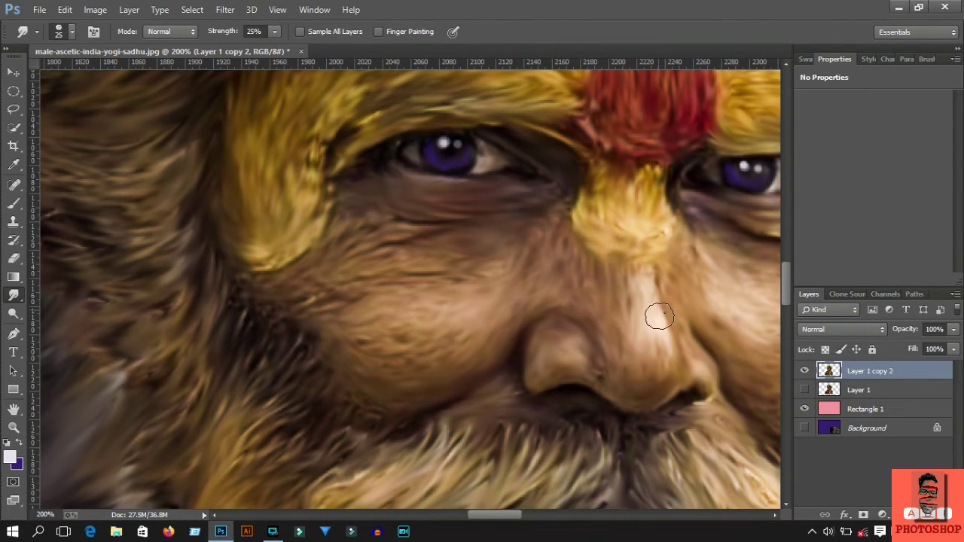
- Smudge along the right side of the face, then choose a dark foreground colour
scroll(659, 309, "right", 3)
mouse_move(612, 159)
left_mouse_down()
mouse_move(623, 248)
mouse_move(593, 407)
left_mouse_up()
scroll(663, 324, "up", 2)
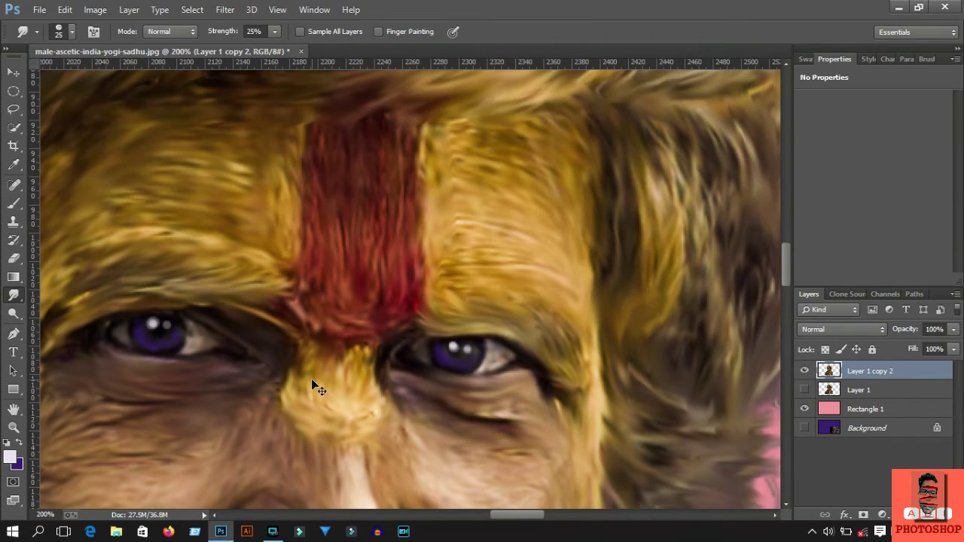
key("ctrl+minus")
scroll(150, 407, "down", 1)
left_click(12, 458)
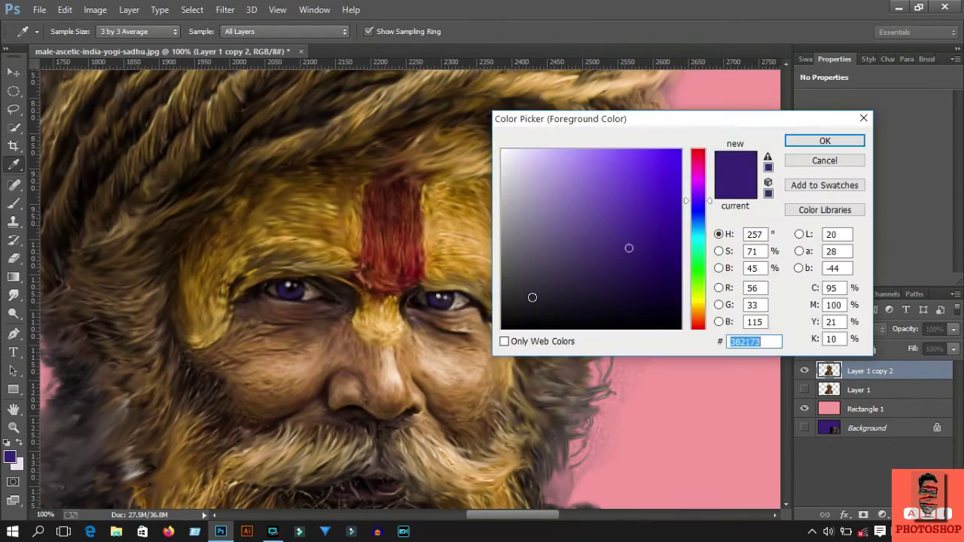
left_click(517, 314)
left_click(822, 141)
- Paint a dark crease line under the left eye and smudge it into the skin
key("ctrl+plus")
key("b")
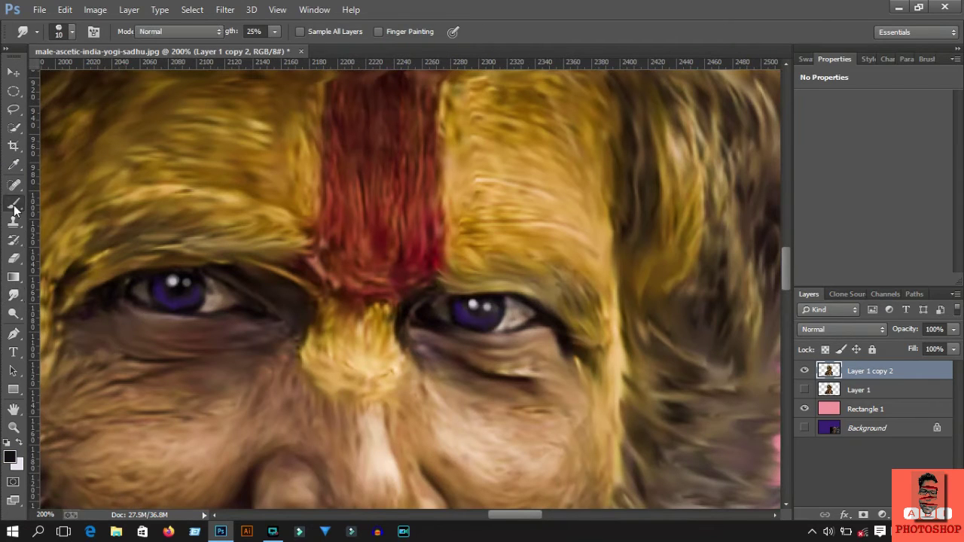
left_click_drag(271, 360, 174, 400)
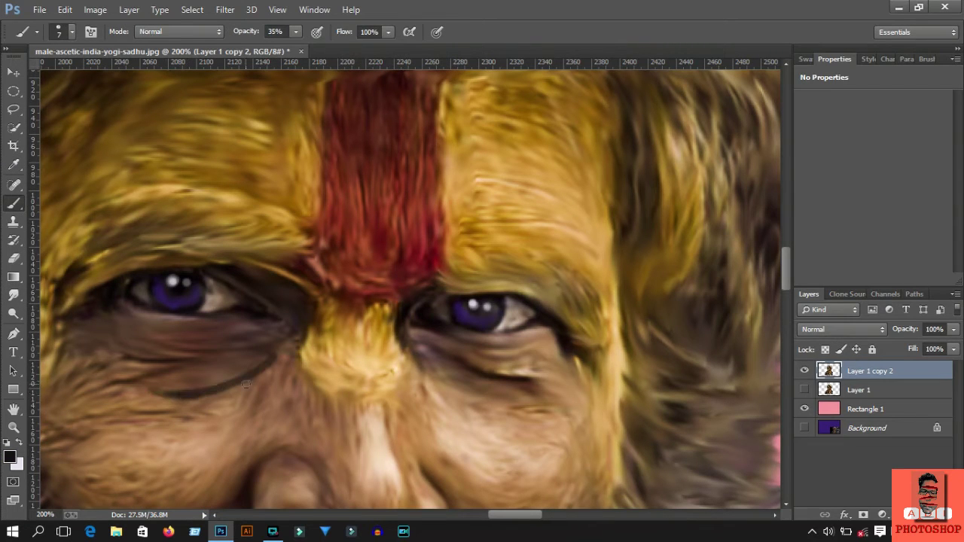
key("r")
key("p")
key("b")
key("r")
mouse_move(264, 372)
left_mouse_down()
mouse_move(234, 395)
mouse_move(101, 388)
mouse_move(174, 397)
mouse_move(264, 386)
mouse_move(151, 416)
mouse_move(106, 376)
mouse_move(144, 374)
left_mouse_up()
key("bracketleft")
- Zoom in to inspect the left eye and cheek, then zoom out to the whole image
key("ctrl+0")
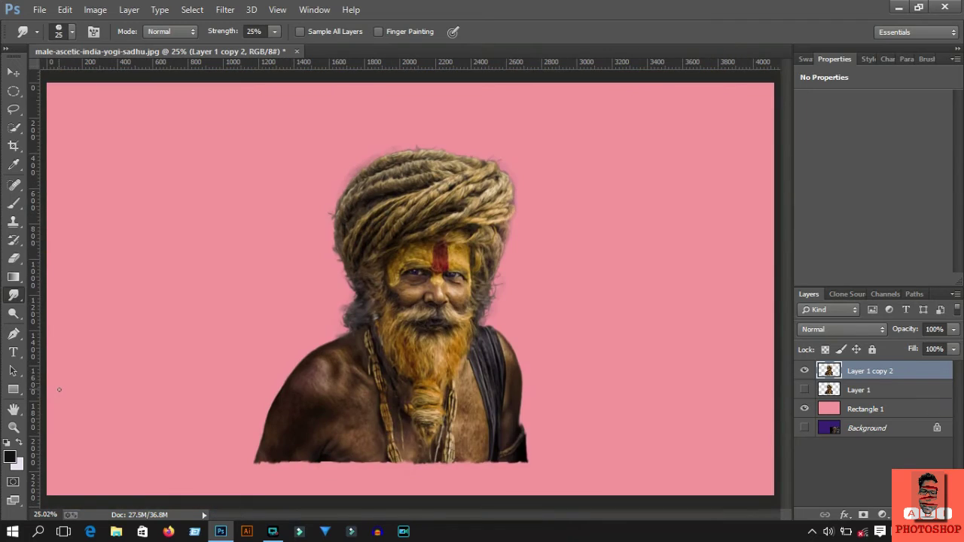
key("ctrl+plus")
key("ctrl+plus")
key("ctrl+plus")
key("ctrl+plus")
key("ctrl+plus")
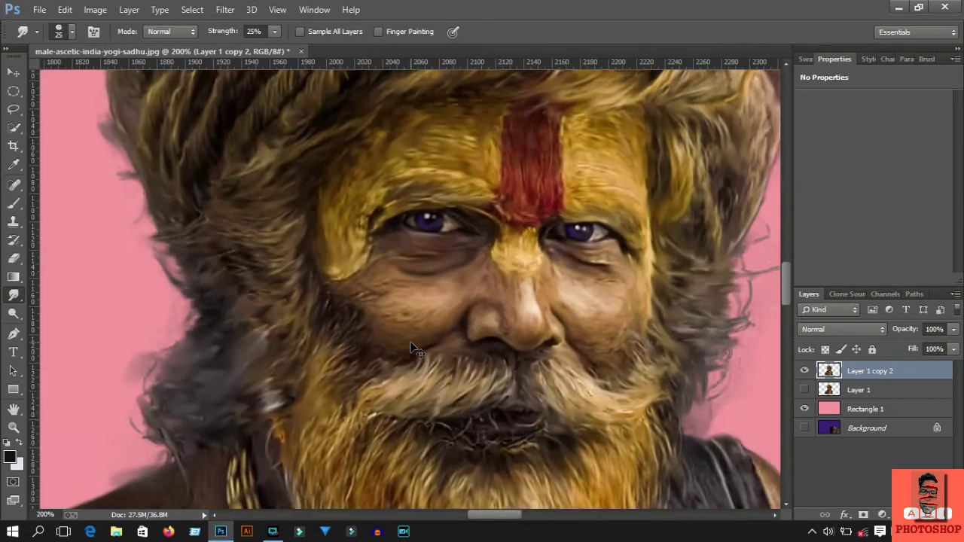
key("ctrl+minus")
key("ctrl+minus")
key("ctrl+minus")
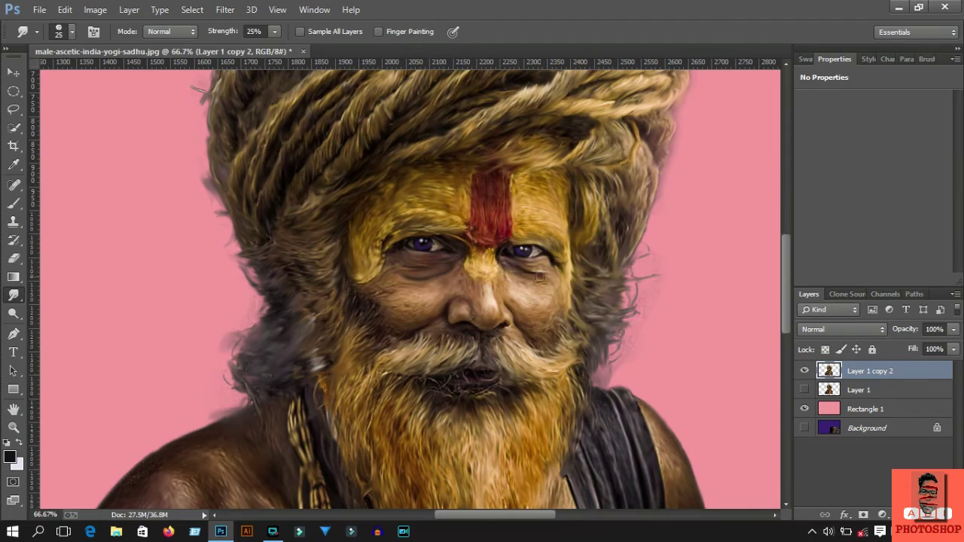
scroll(525, 329, "up", 1)
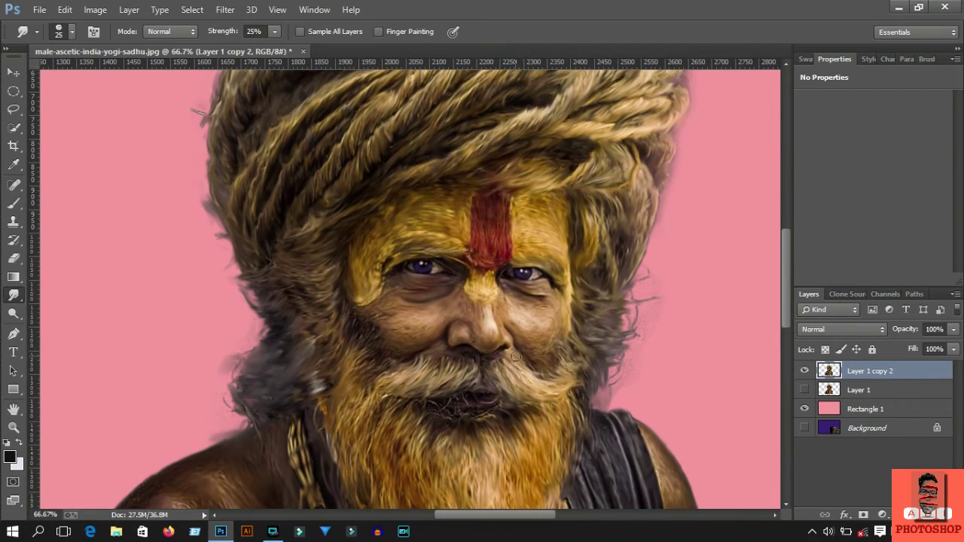
scroll(516, 356, "up", 2)
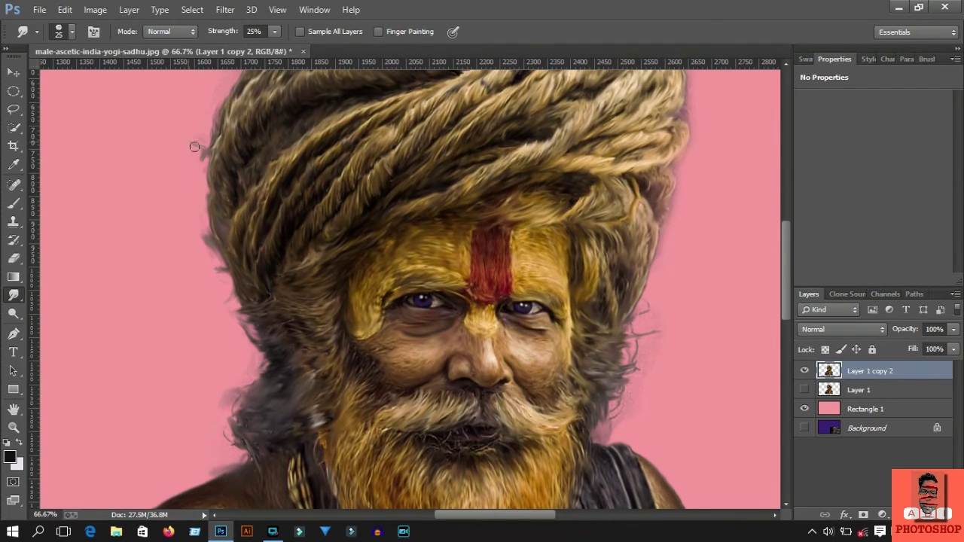
key("ctrl+minus")
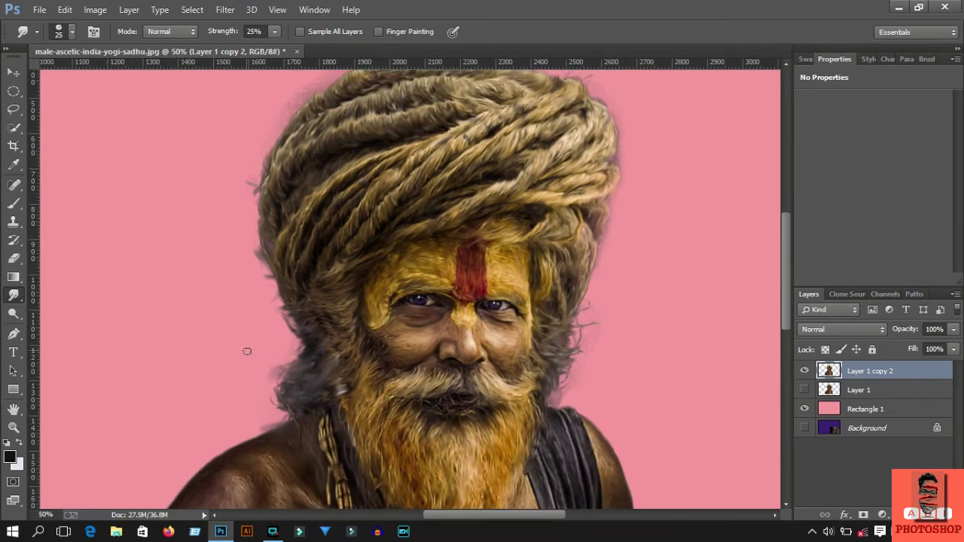
key("ctrl+minus")
key("ctrl+minus")
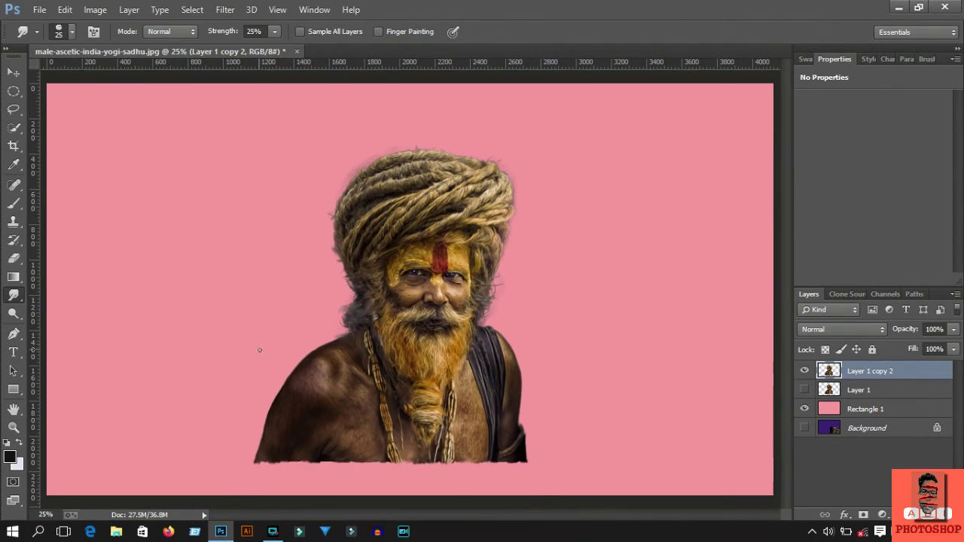
- Make the pink Rectangle 1 layer active and set a soft green foreground colour for the Brush
left_click(13, 73)
key("b")
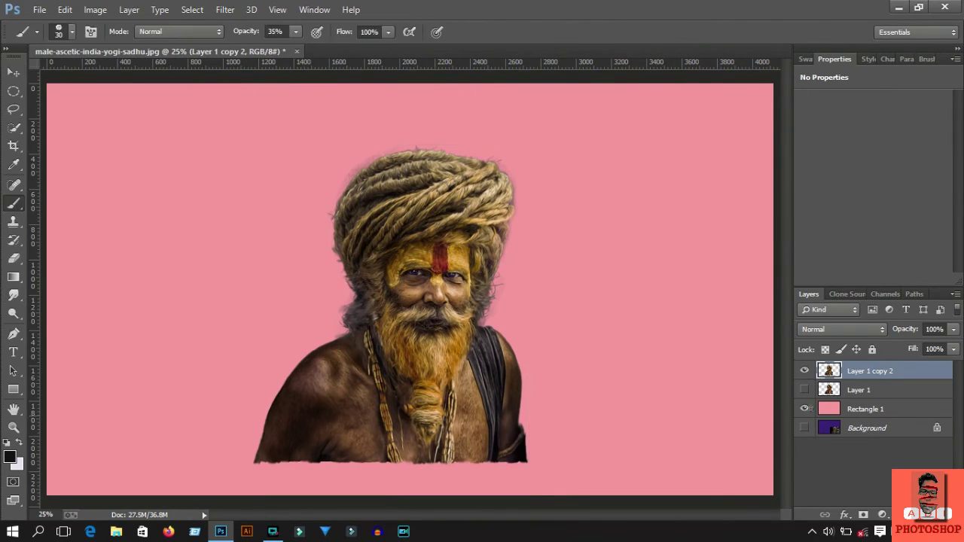
left_click(878, 413)
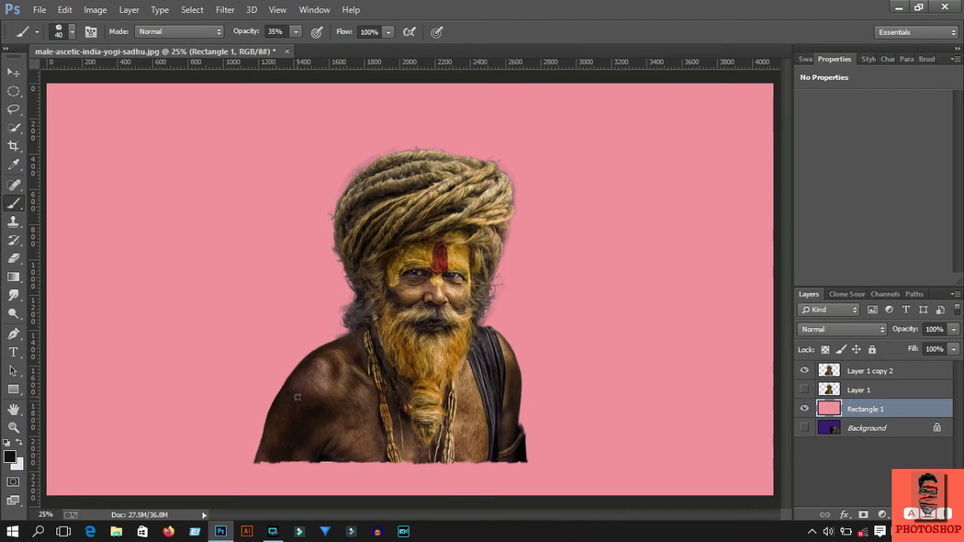
left_click(9, 456)
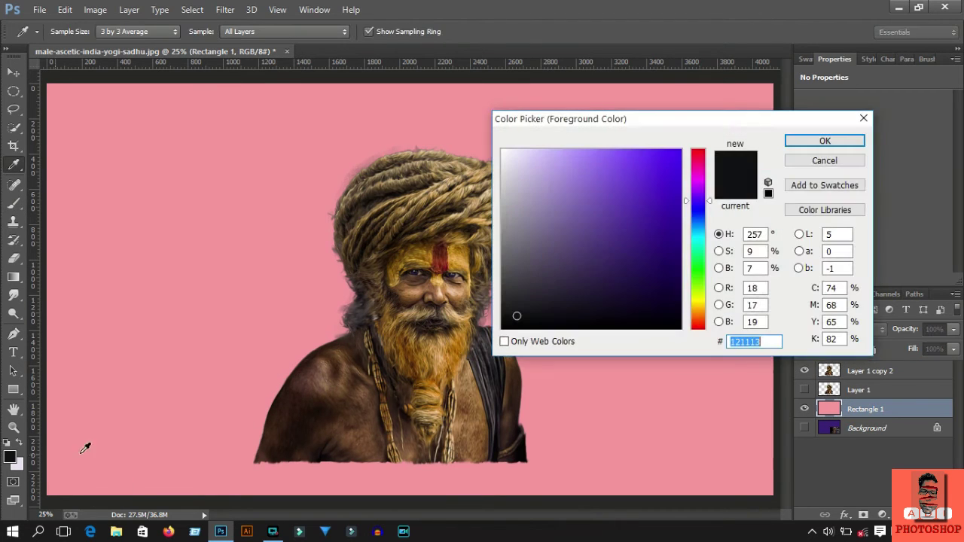
left_click(624, 170)
left_click(564, 181)
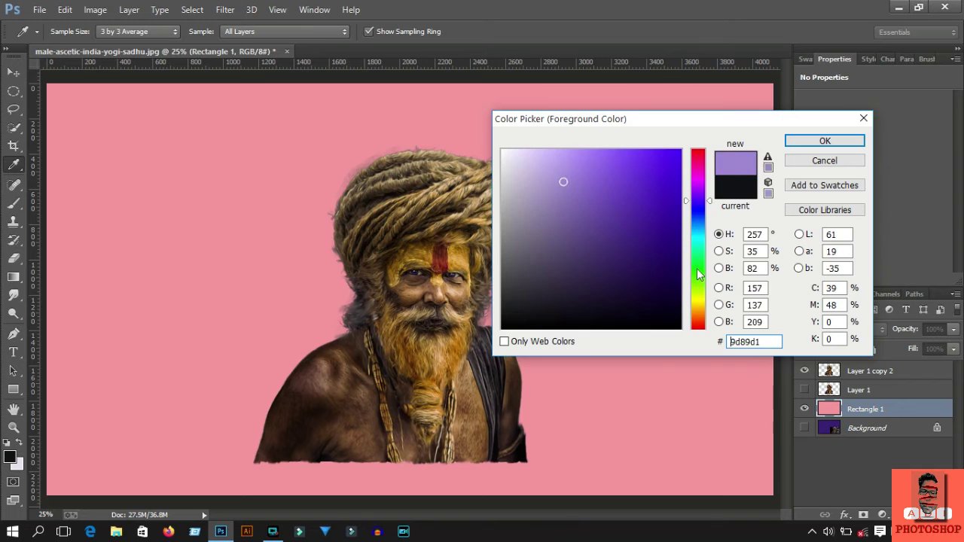
left_click(699, 272)
left_click(574, 199)
left_click(825, 141)
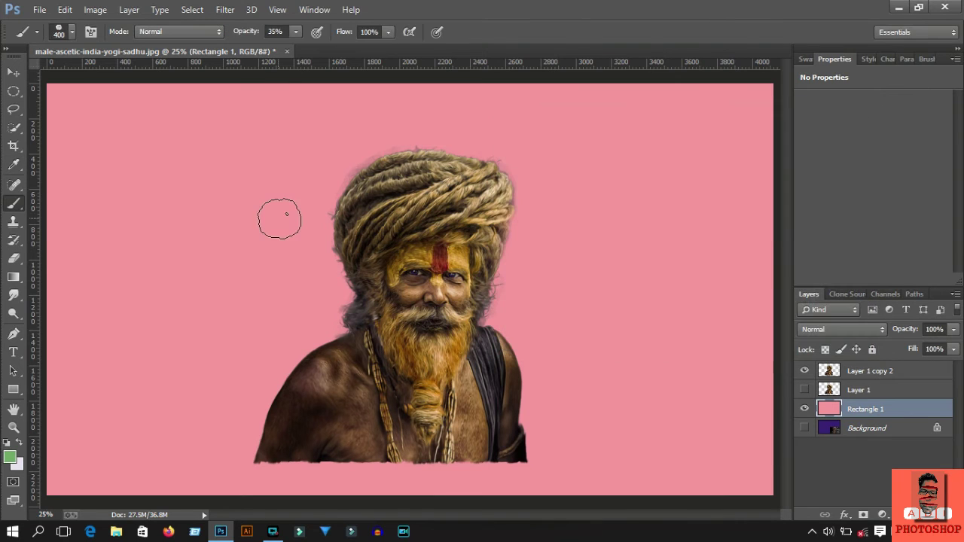
- With a 700 brush at 58% flow, paint translucent green behind and above-left of the head
key("bracketright")
key("bracketright")
key("bracketright")
left_click_drag(387, 32, 358, 48)
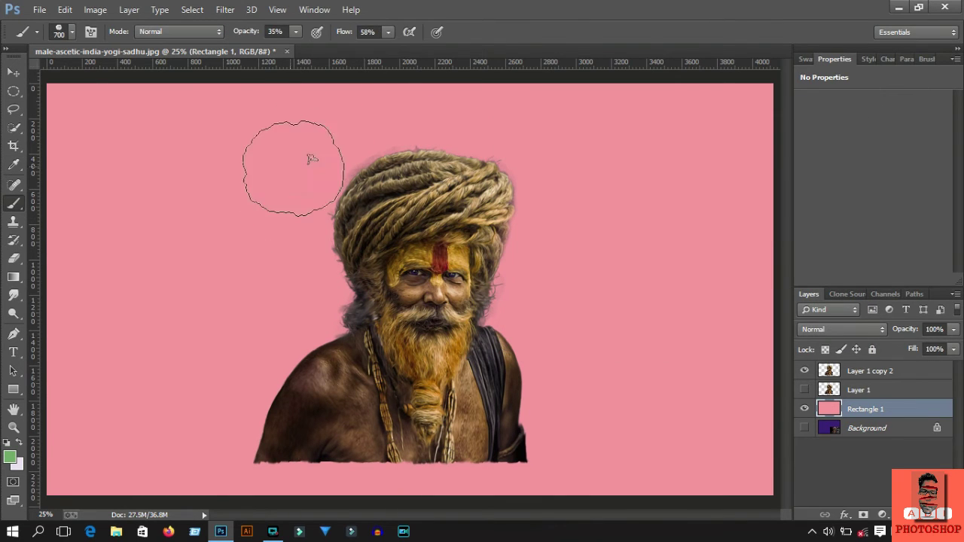
mouse_move(312, 159)
left_mouse_down()
mouse_move(293, 215)
mouse_move(517, 162)
mouse_move(441, 313)
mouse_move(555, 318)
mouse_move(406, 331)
left_mouse_up()
left_click(389, 33)
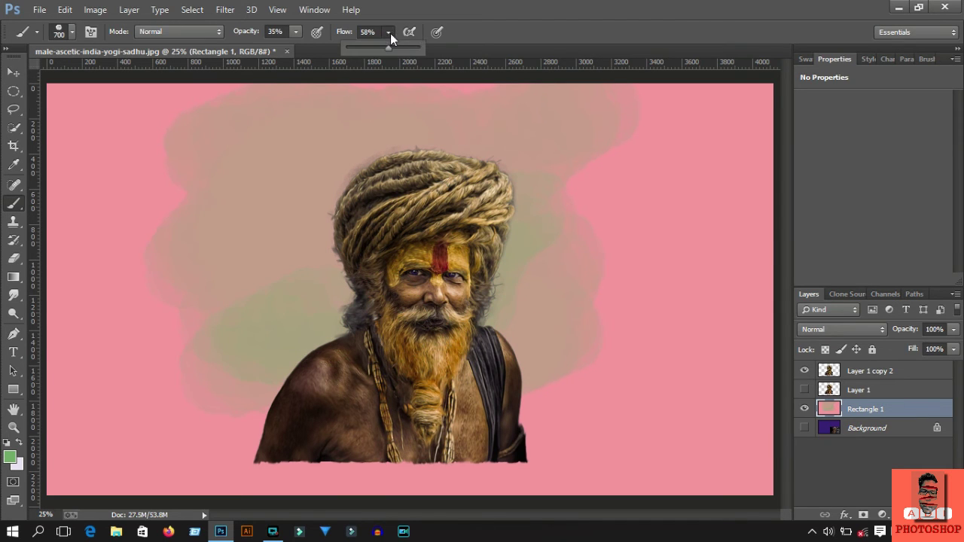
left_click(10, 452)
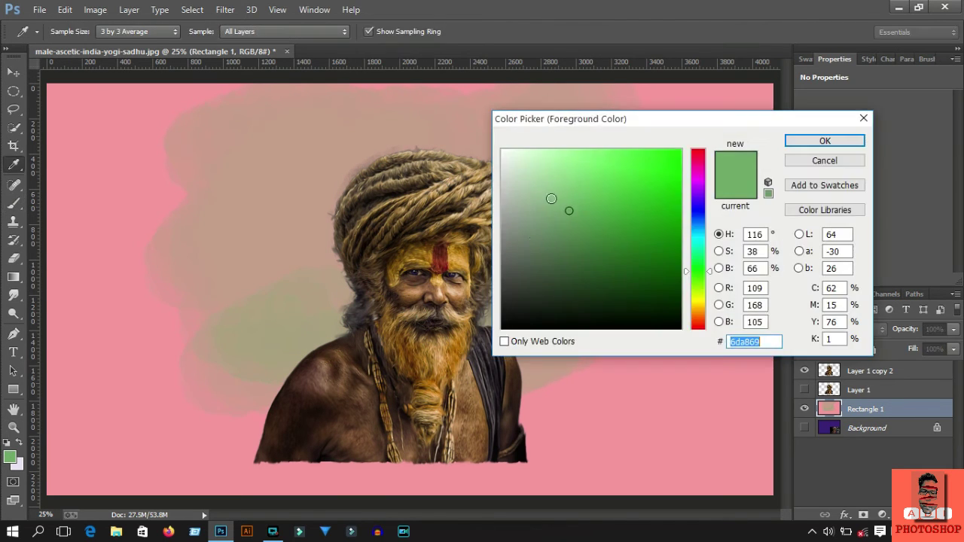
left_click(570, 208)
left_click(826, 138)
mouse_move(376, 139)
left_mouse_down()
mouse_move(354, 256)
mouse_move(316, 203)
mouse_move(269, 333)
left_mouse_up()
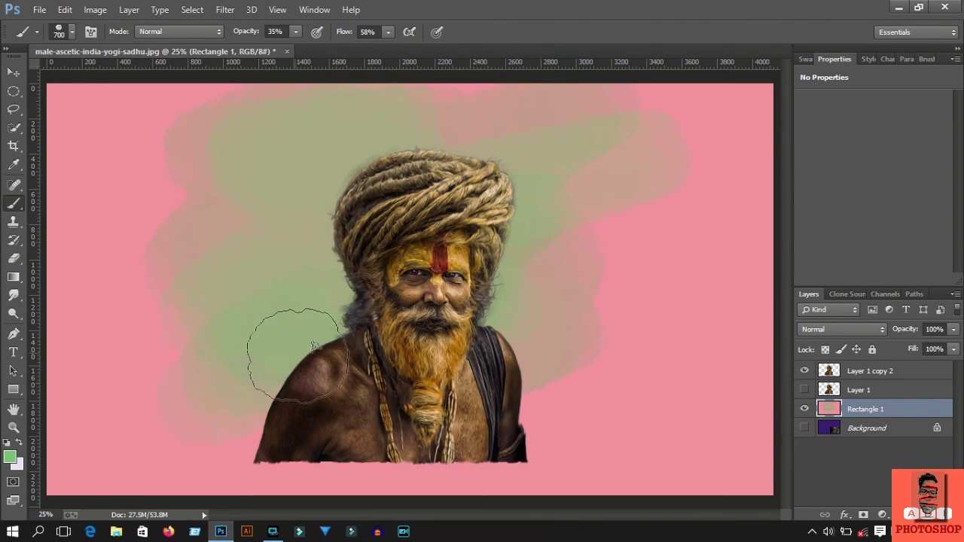
- Paint a brighter green over the lower background, then adjust the green shade
left_click(10, 455)
left_click(592, 181)
left_click(825, 141)
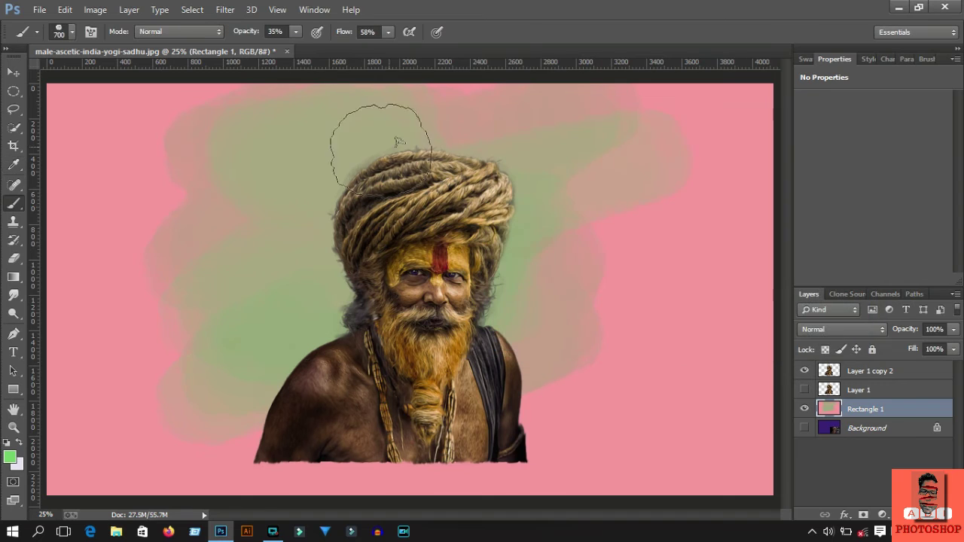
mouse_move(477, 416)
left_mouse_down()
mouse_move(323, 346)
mouse_move(226, 273)
left_mouse_up()
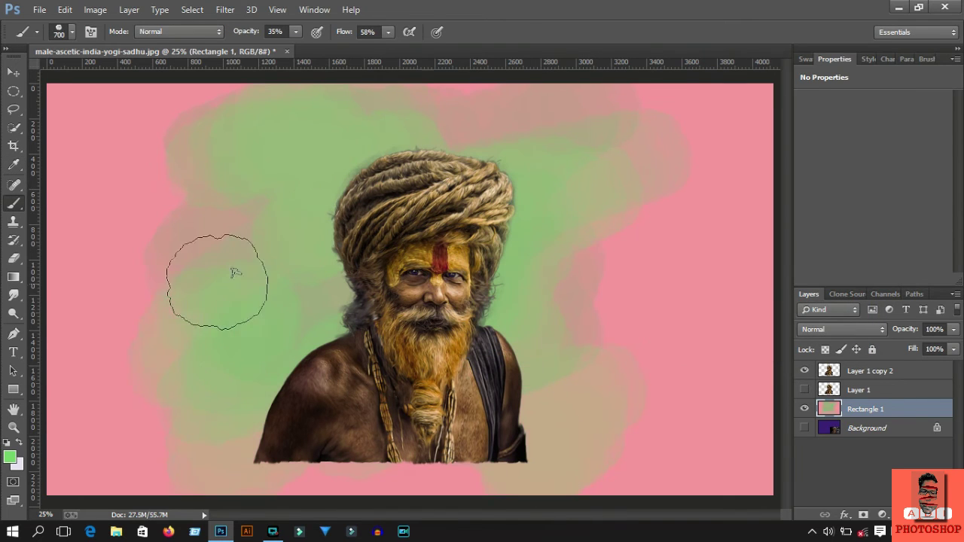
left_click(10, 457)
left_click_drag(594, 185, 631, 170)
- Paint brown strokes over the left background and cover the green right of the figure with brown
left_click(713, 76)
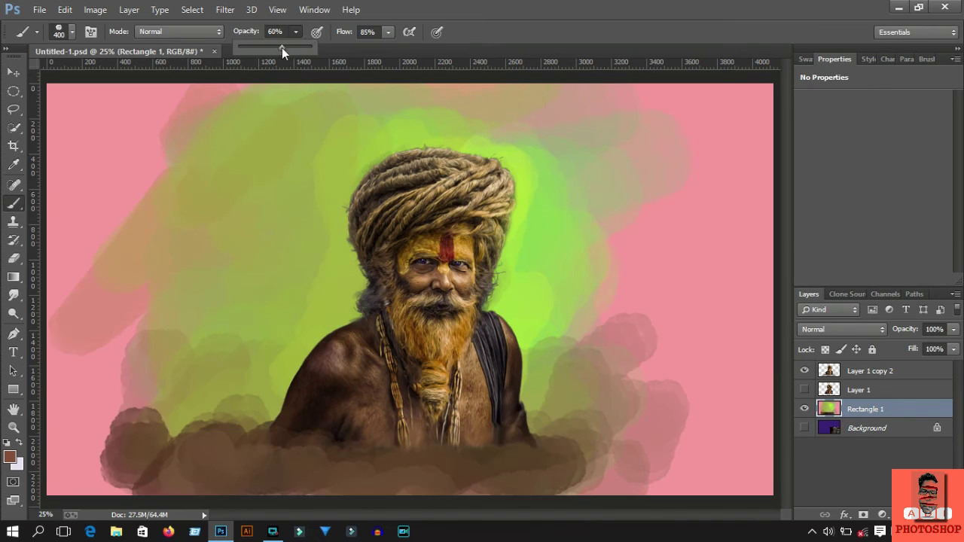
left_click(277, 395, "ctrl")
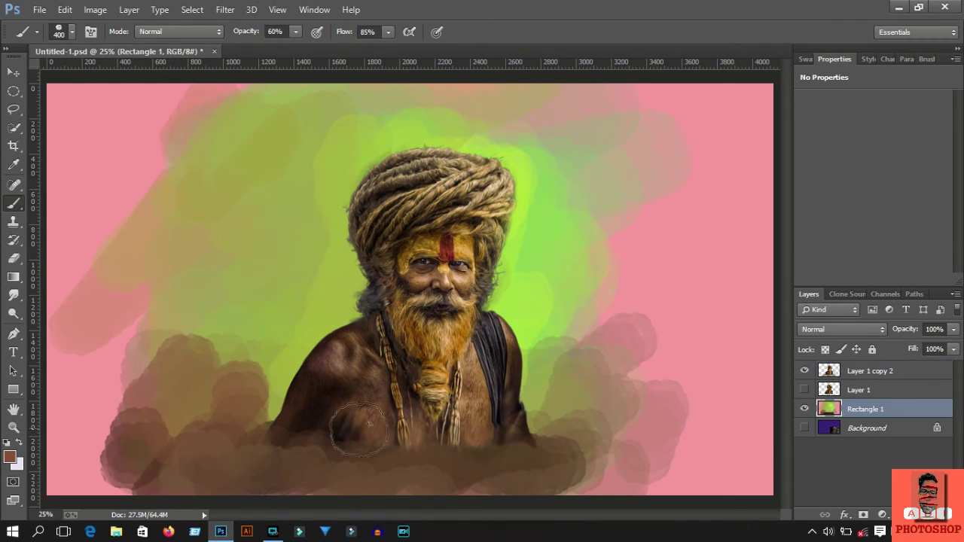
left_click_drag(105, 323, 239, 374)
mouse_move(188, 286)
left_mouse_down()
mouse_move(233, 261)
mouse_move(312, 248)
mouse_move(387, 97)
mouse_move(323, 183)
left_mouse_up()
left_click(10, 457)
left_click(857, 138)
left_click(254, 197)
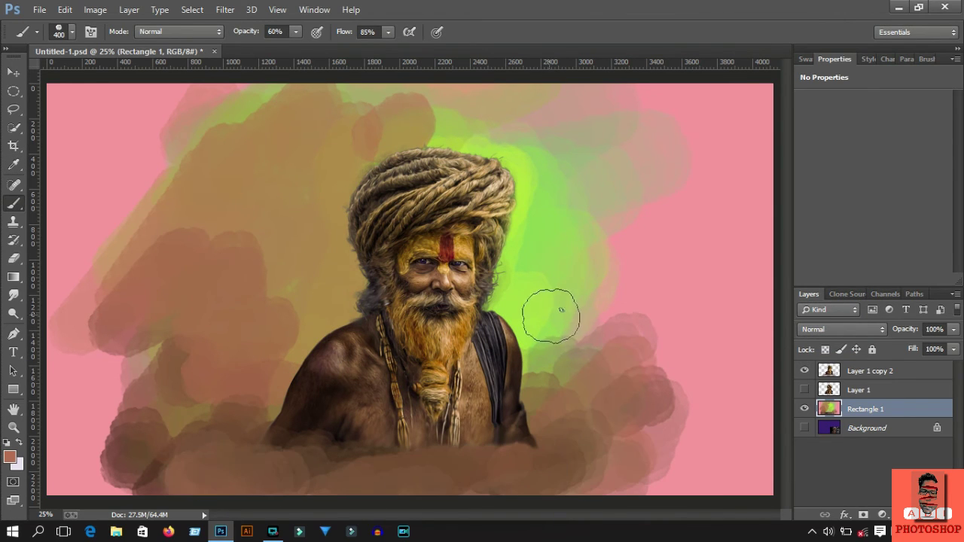
mouse_move(553, 312)
left_mouse_down()
mouse_move(564, 340)
mouse_move(252, 276)
mouse_move(353, 369)
mouse_move(121, 482)
mouse_move(731, 458)
mouse_move(103, 254)
mouse_move(595, 325)
mouse_move(641, 101)
mouse_move(715, 392)
mouse_move(630, 261)
left_mouse_up()
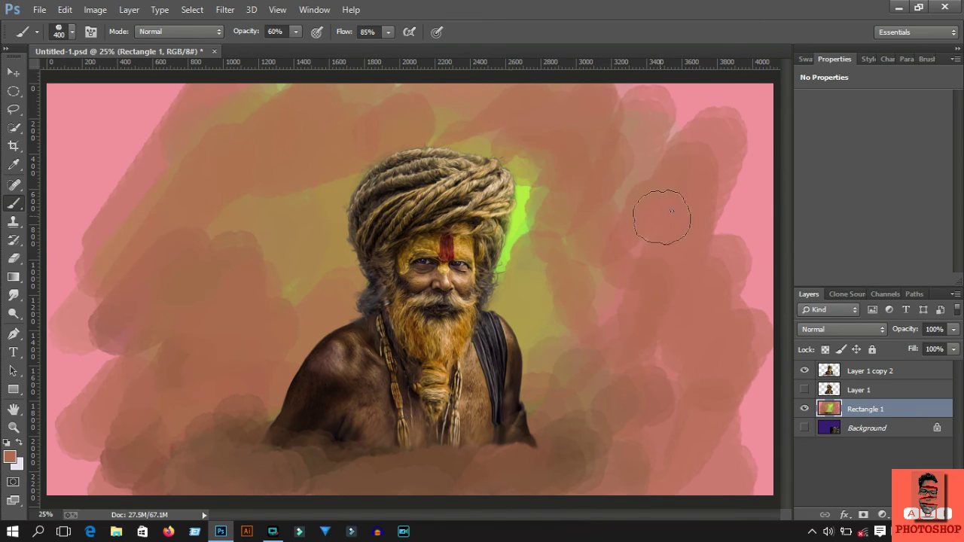